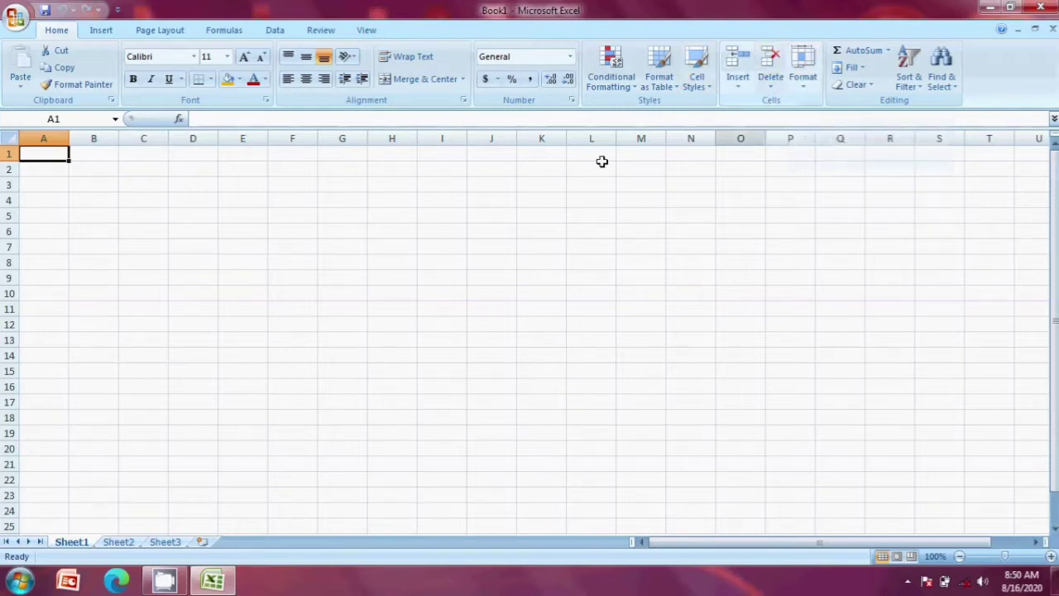
# Step: Fill D4:H11 with =RANDBETWEEN(35,99) and check the formula in D4
pyautogui.click(160, 203)
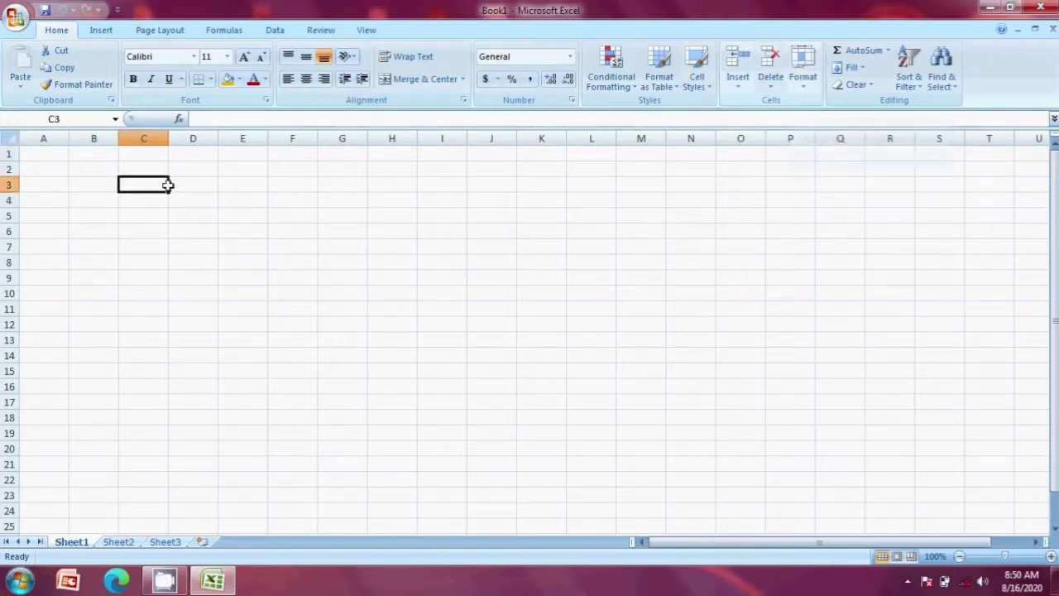
pyautogui.click(189, 206)
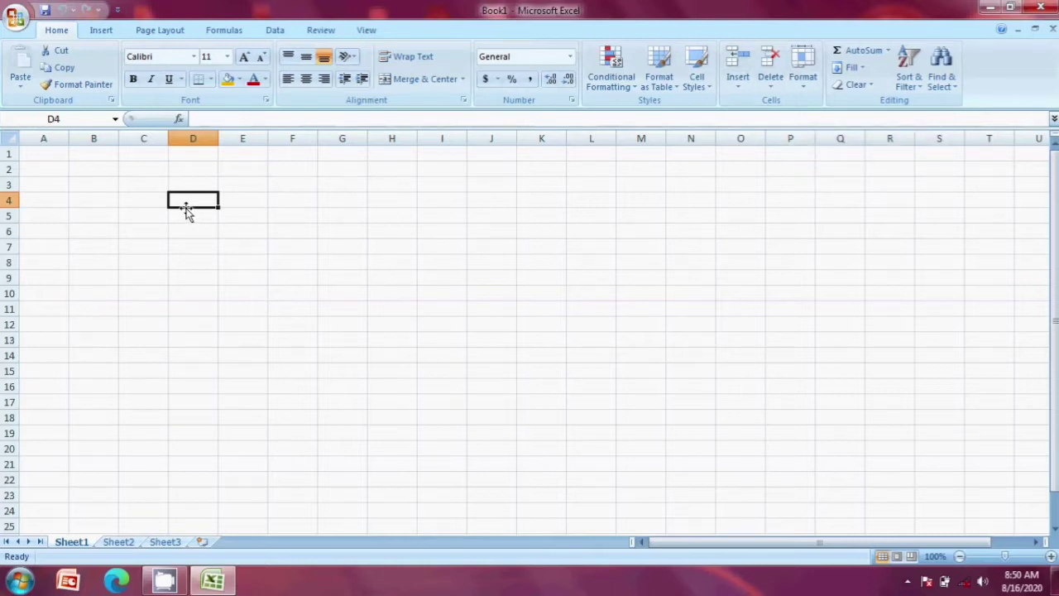
pyautogui.write('=')
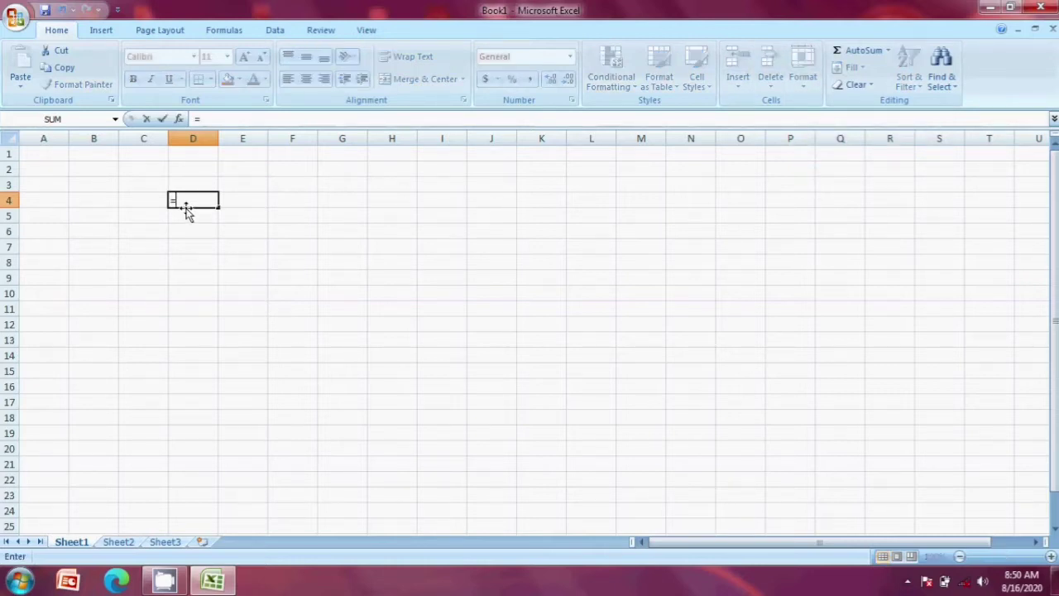
pyautogui.write('rand')
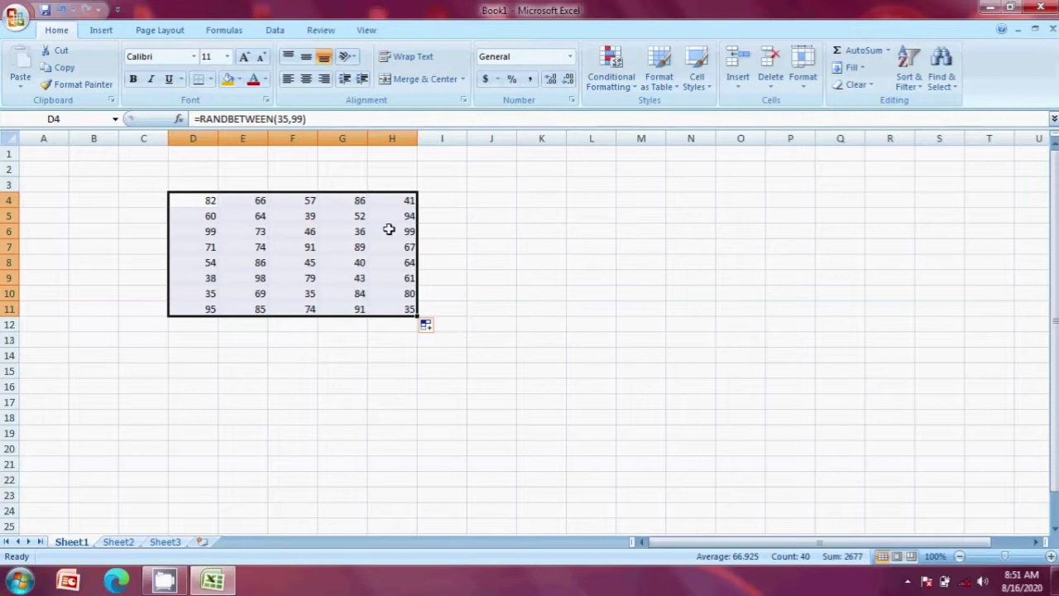
pyautogui.click(530, 248)
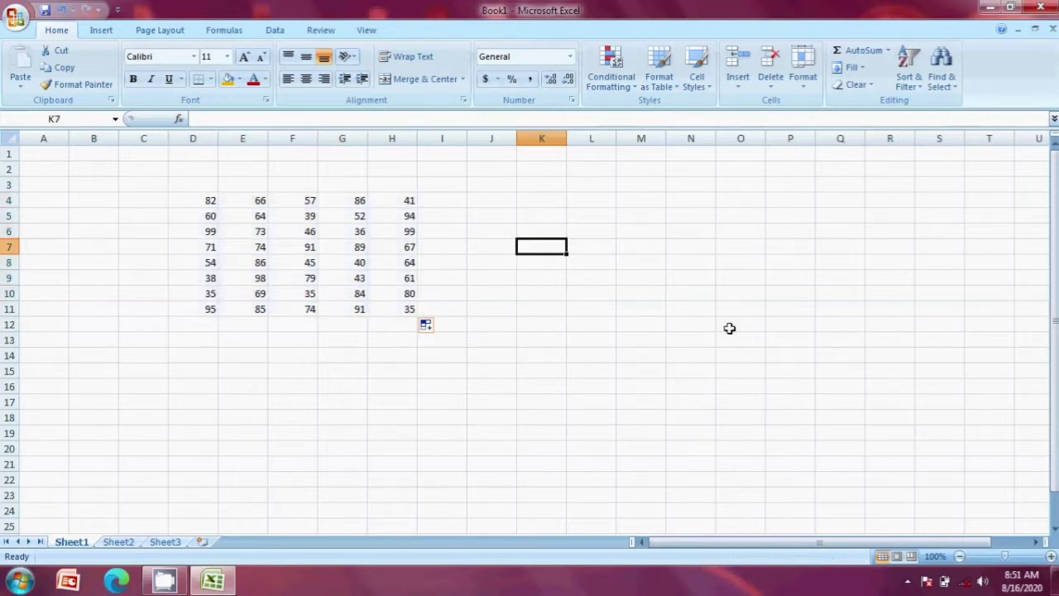
pyautogui.click(204, 201)
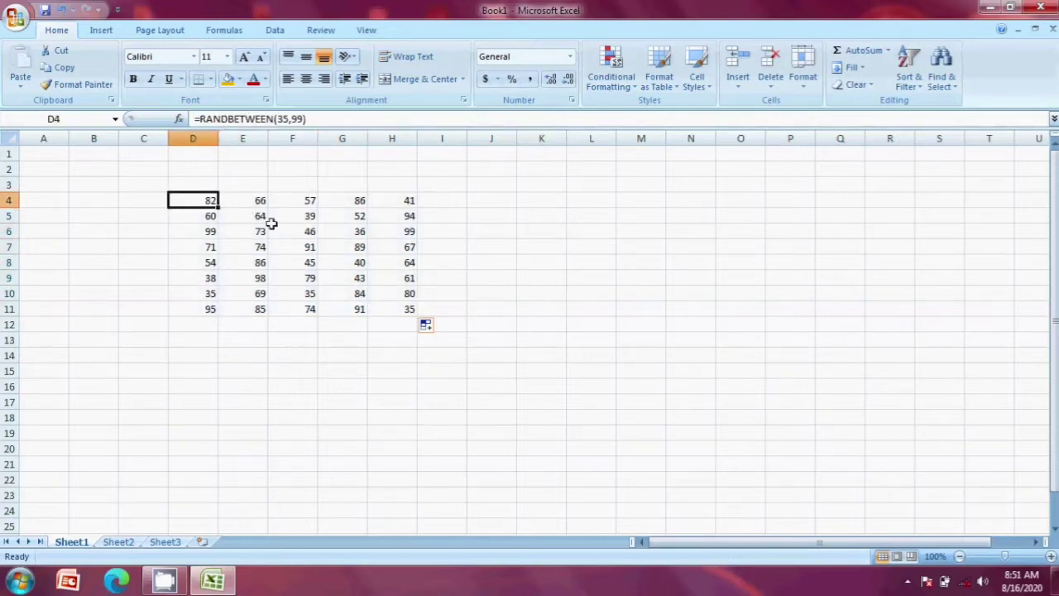
pyautogui.click(356, 246)
pyautogui.moveTo(197, 197); pyautogui.dragTo(412, 311)
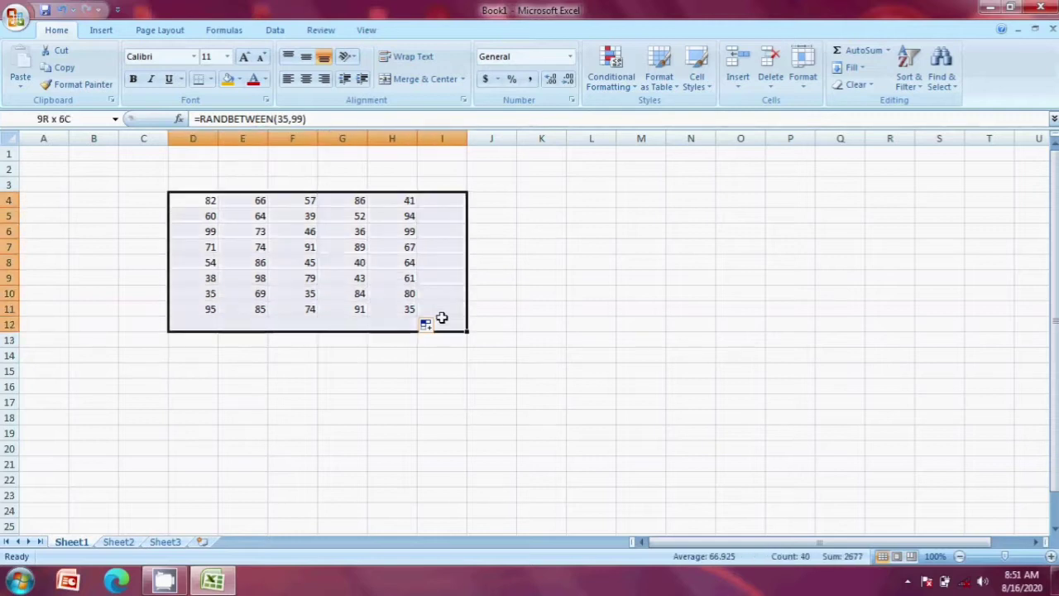
pyautogui.click(546, 313)
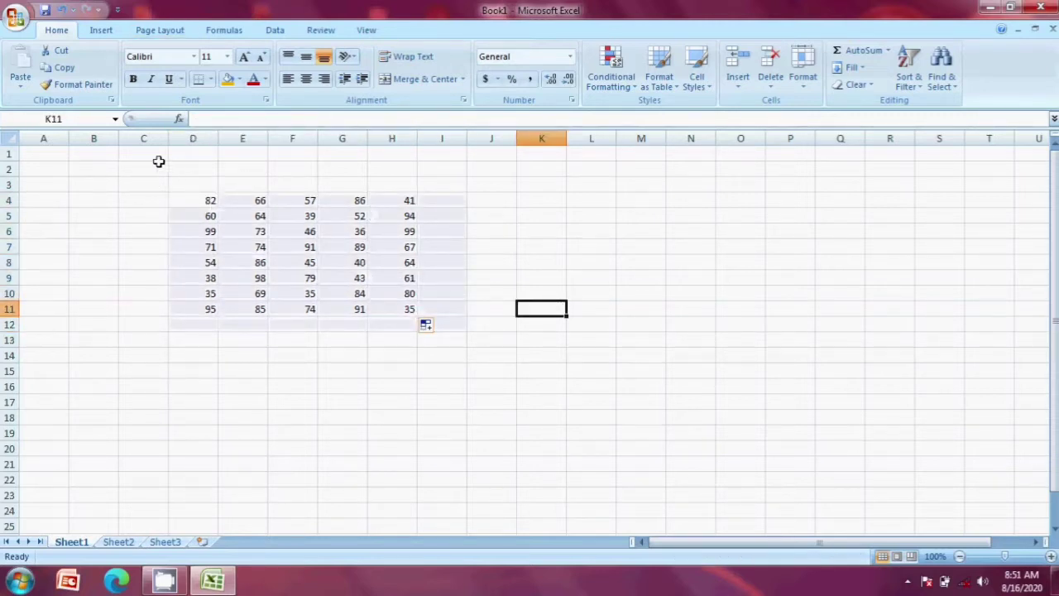
pyautogui.click(196, 200)
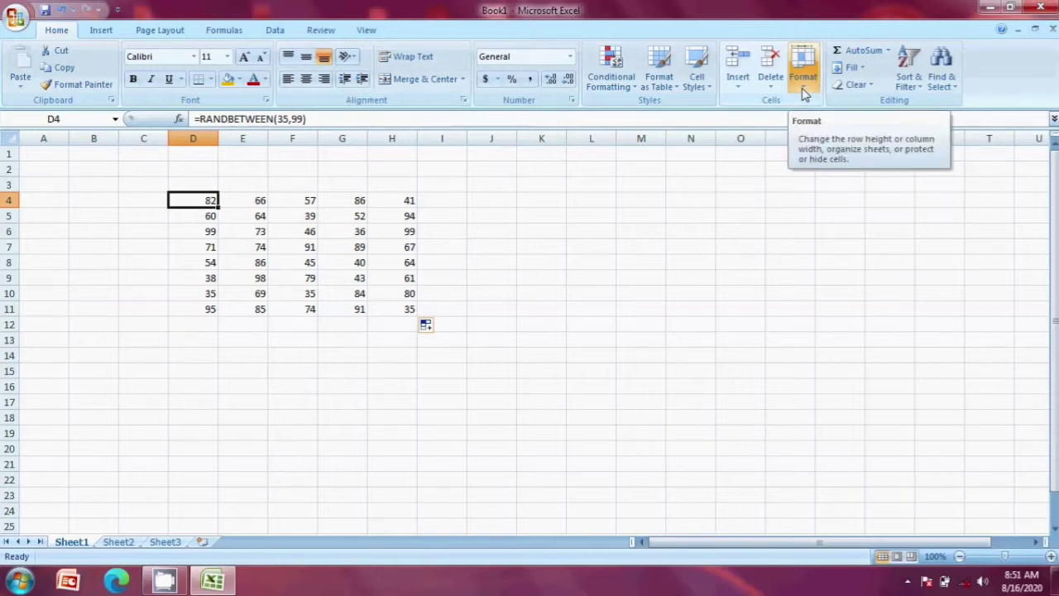
# Step: Set row 4's height to 20 through Format > Row Height
pyautogui.click(804, 94)
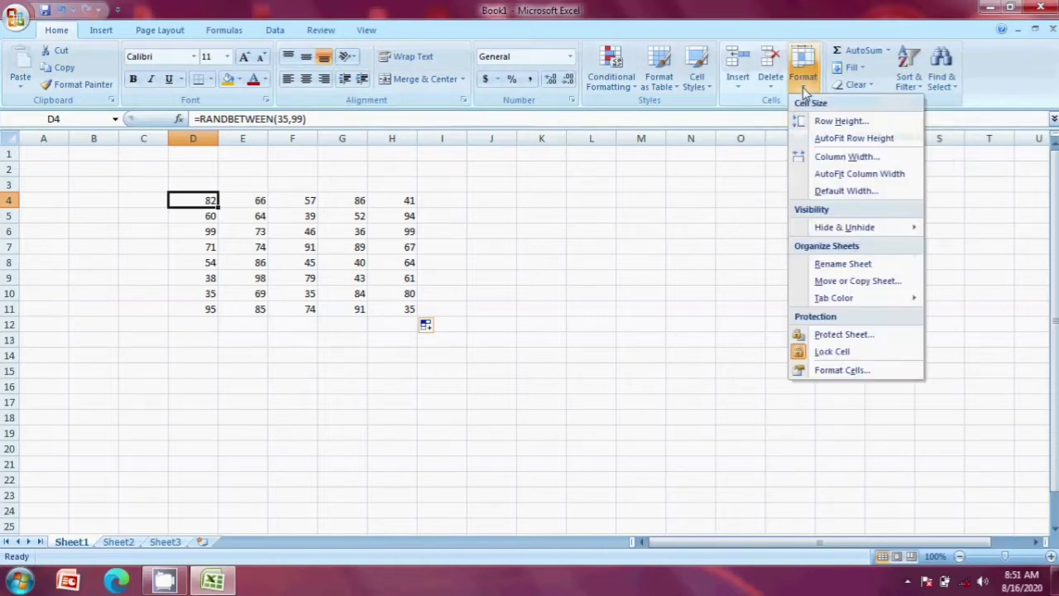
pyautogui.click(837, 122)
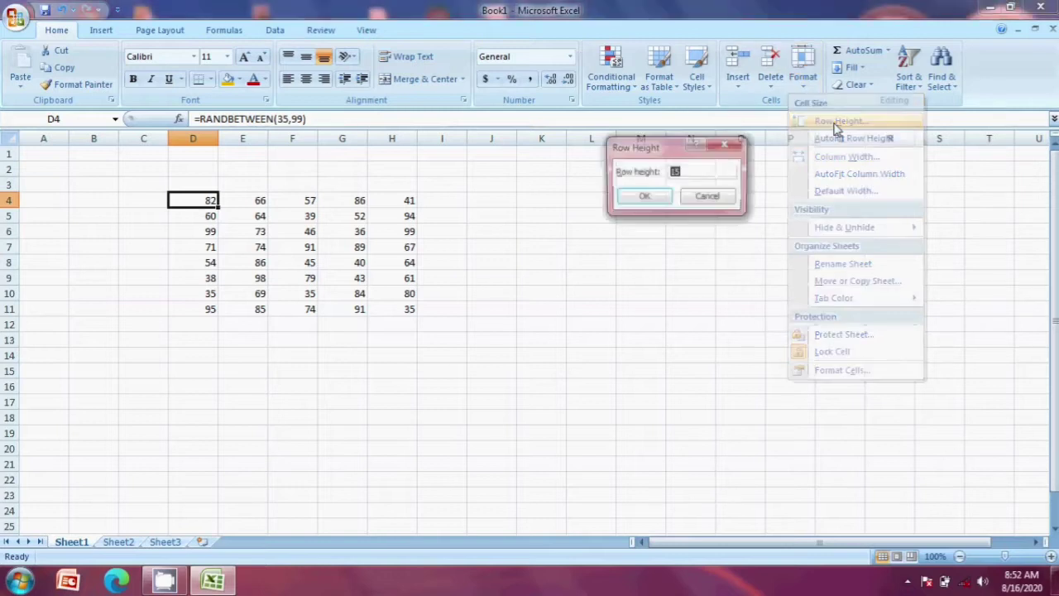
pyautogui.click(734, 147)
pyautogui.click(801, 83)
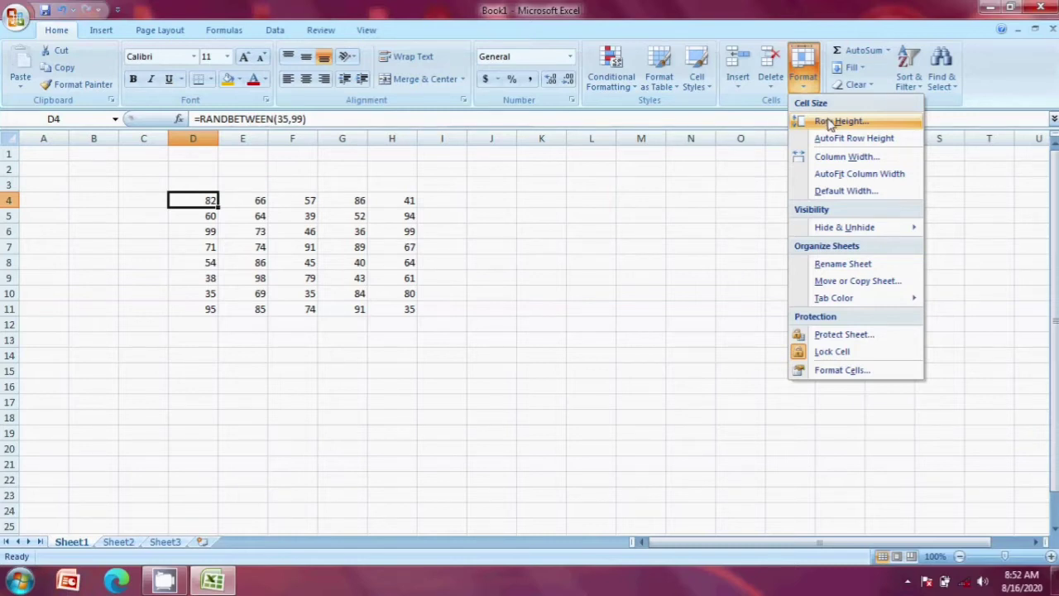
pyautogui.click(842, 123)
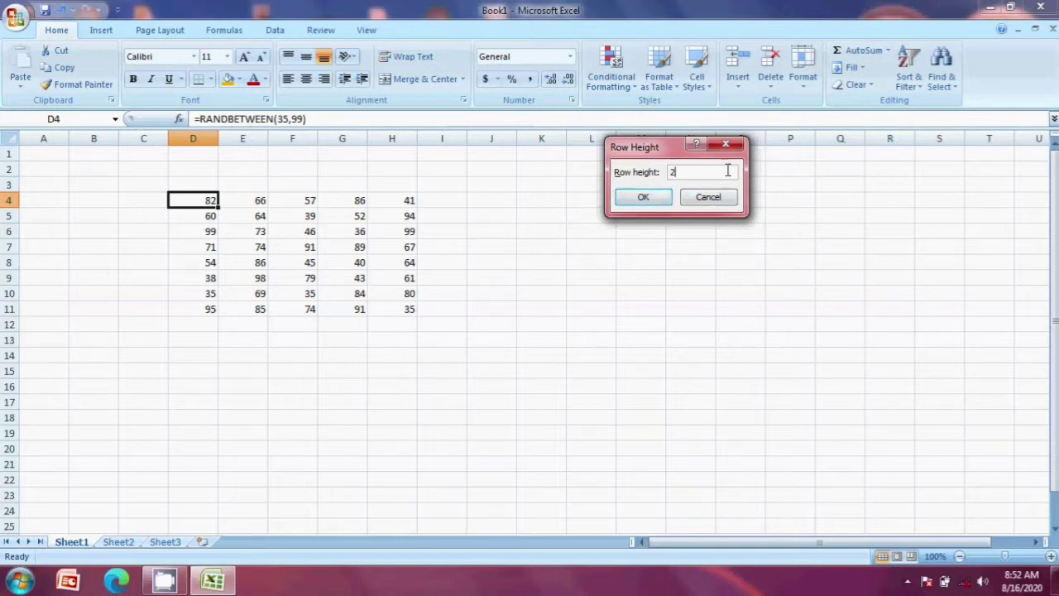
pyautogui.click(643, 197)
# Step: Raise row 4's height to 25
pyautogui.click(450, 231)
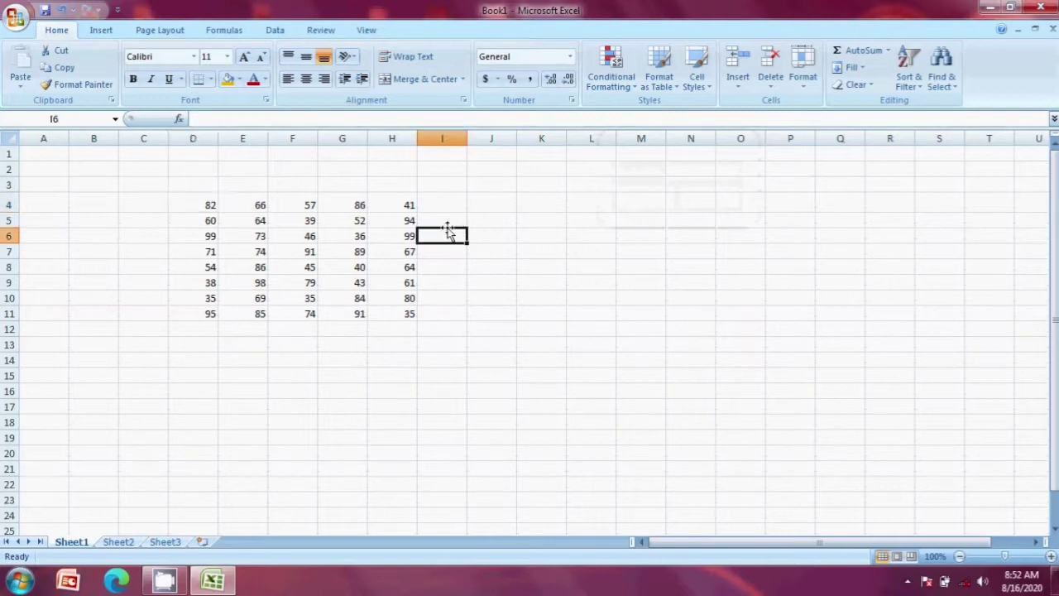
pyautogui.click(205, 207)
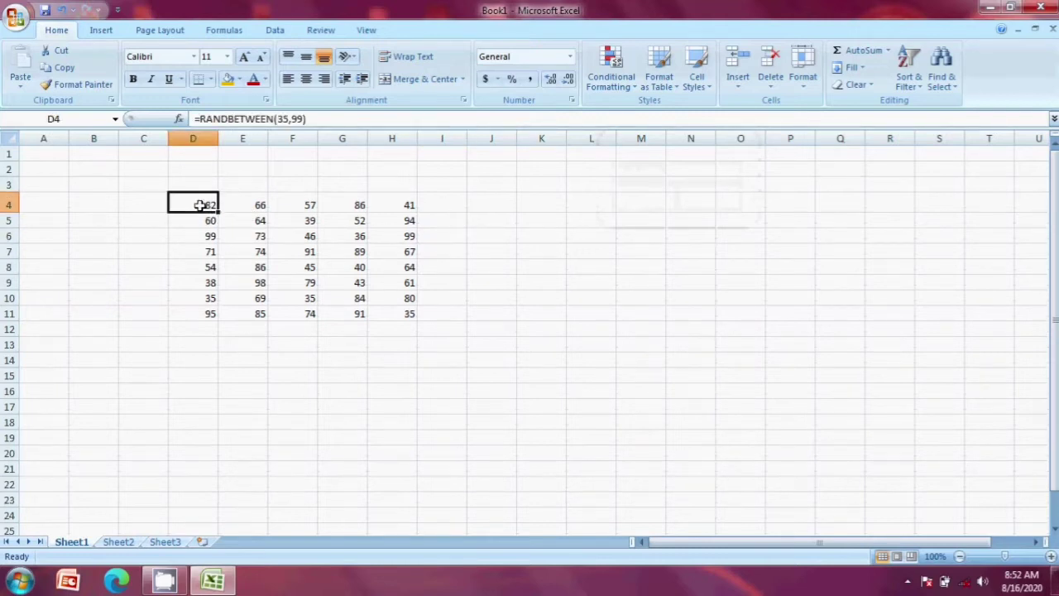
pyautogui.click(800, 83)
pyautogui.click(840, 124)
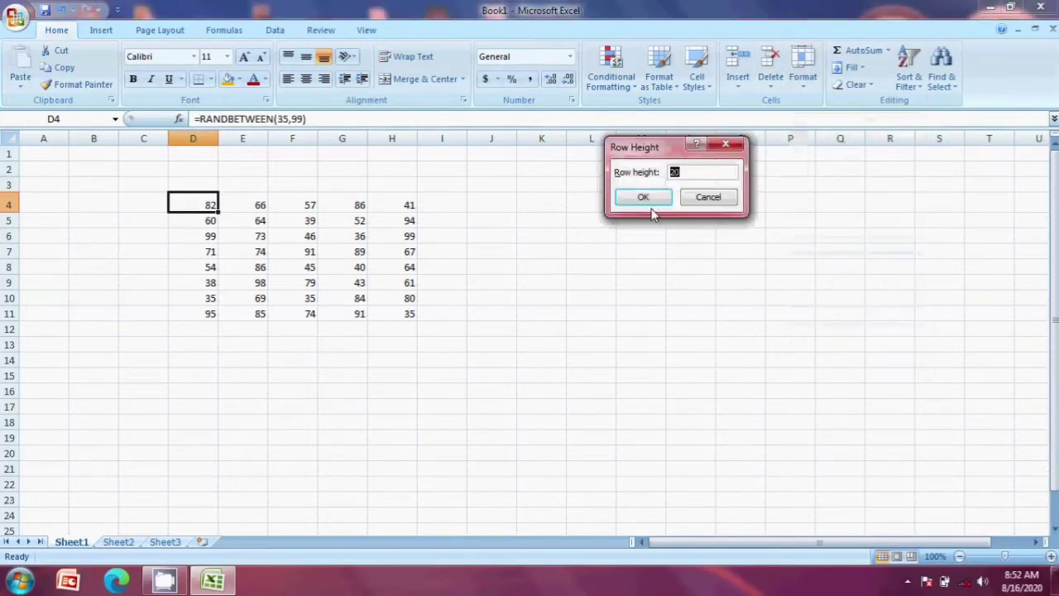
pyautogui.write('25')
pyautogui.click(643, 198)
# Step: AutoFit row 4 back to its standard height
pyautogui.click(66, 206)
pyautogui.click(92, 182)
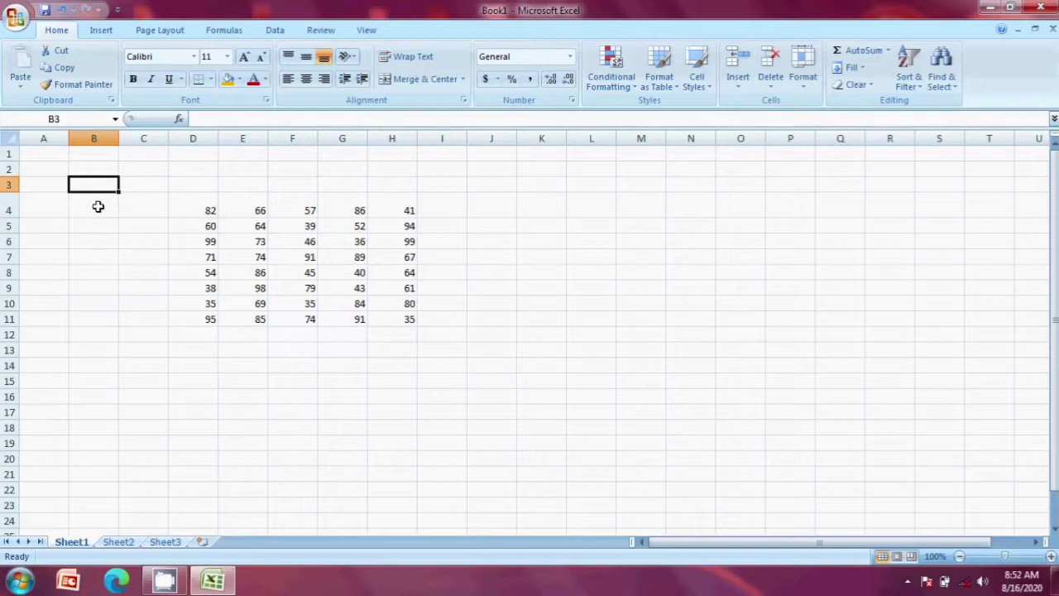
pyautogui.click(97, 206)
pyautogui.click(800, 76)
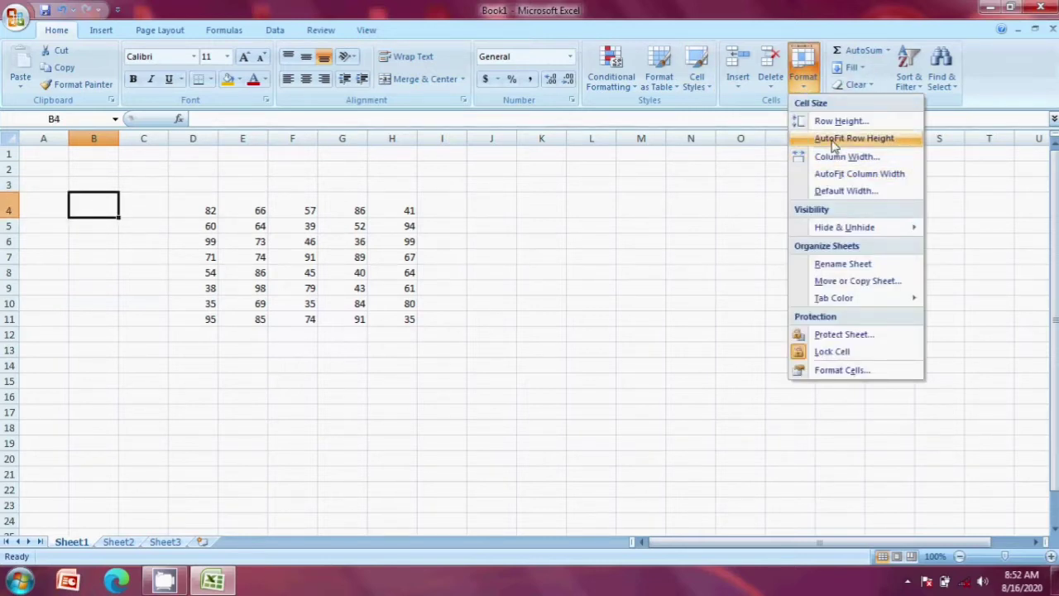
pyautogui.click(834, 143)
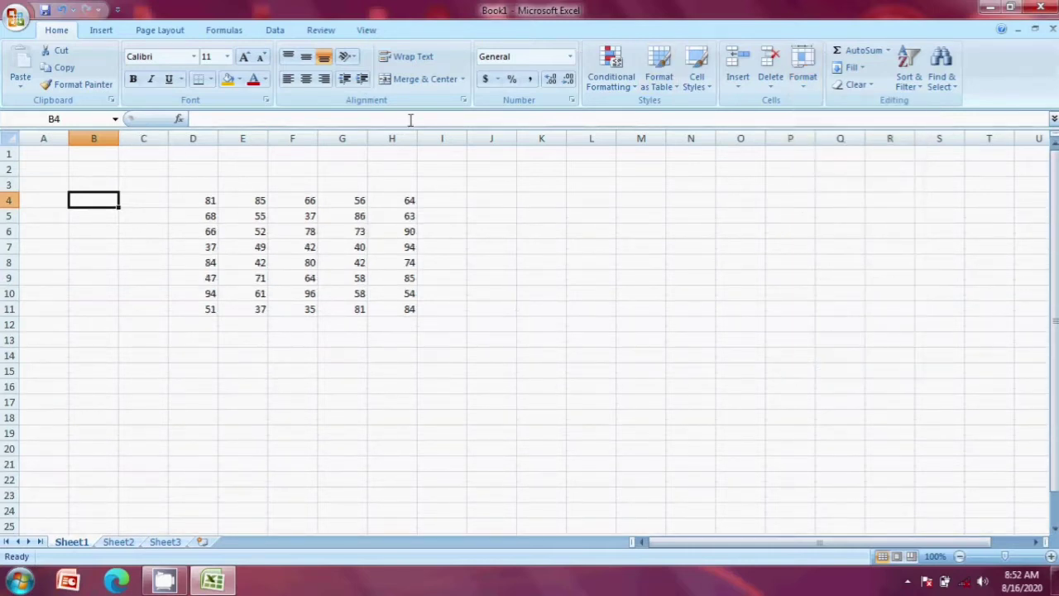
# Step: Set column B's width to 15 through Format > Column Width
pyautogui.click(800, 79)
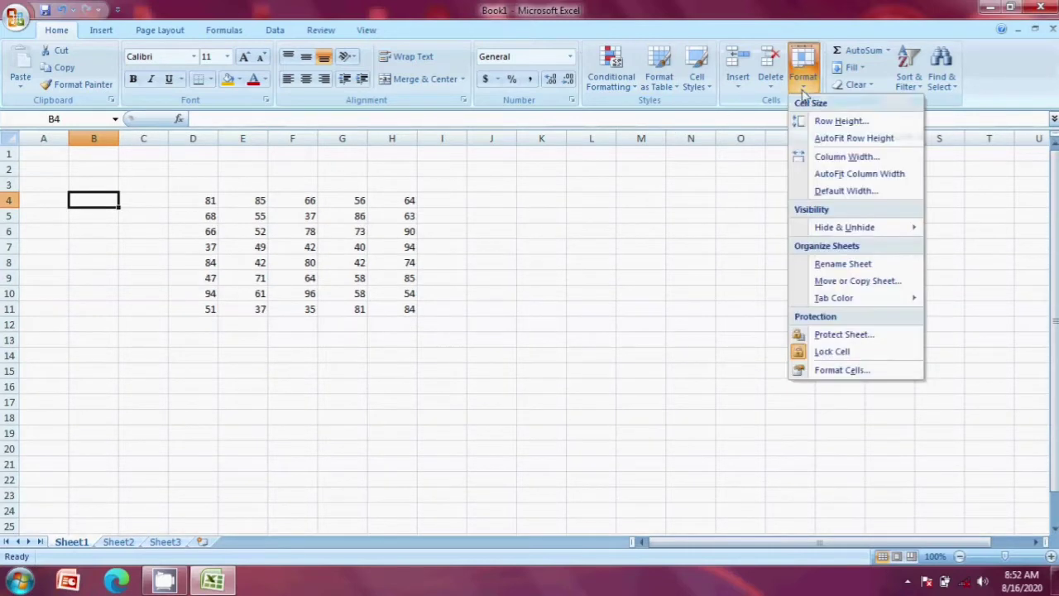
pyautogui.click(833, 158)
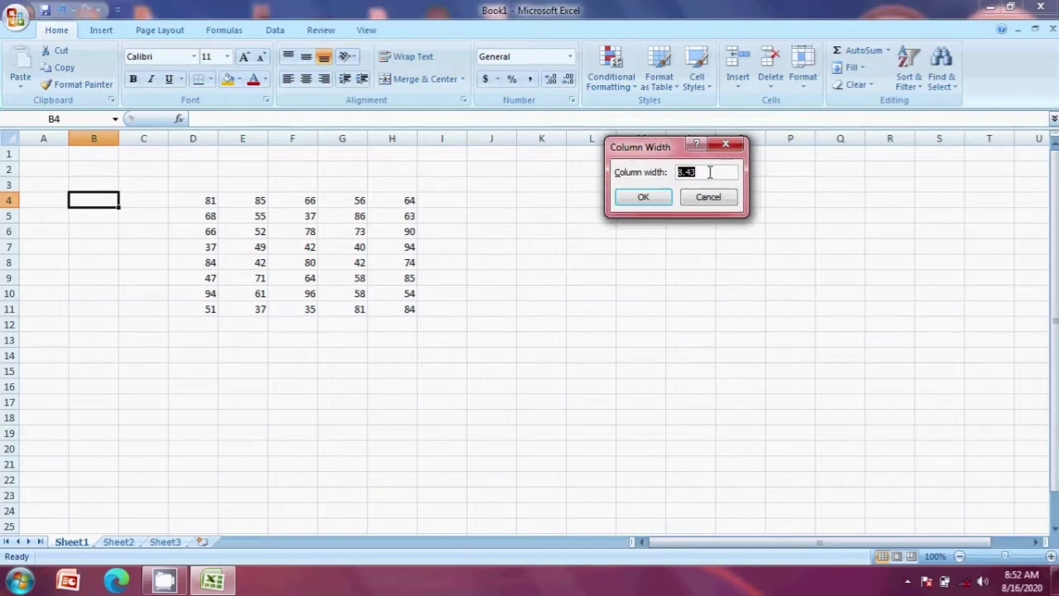
pyautogui.write('15')
pyautogui.click(633, 198)
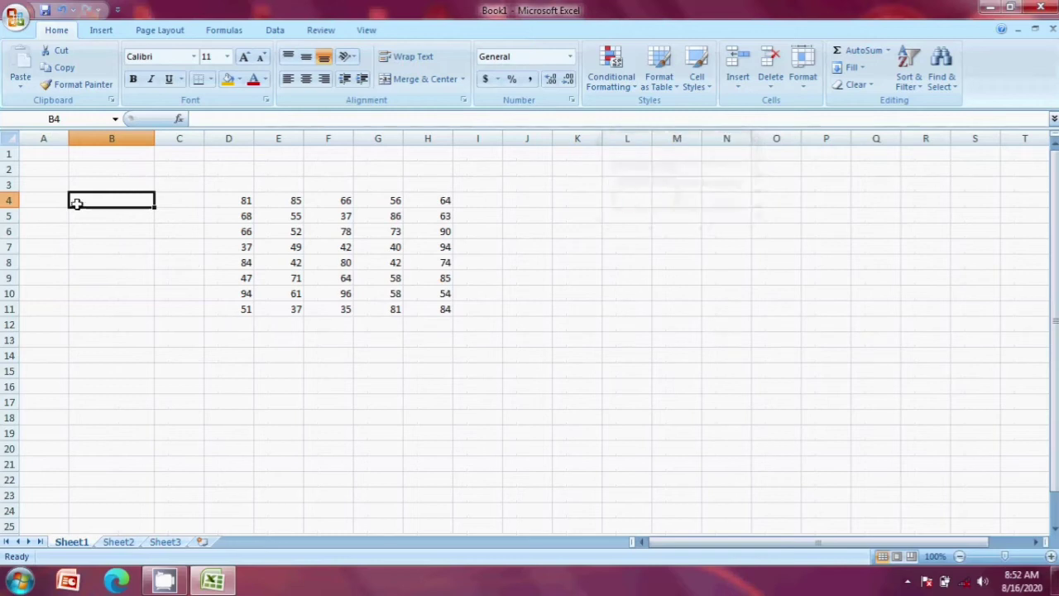
pyautogui.click(110, 213)
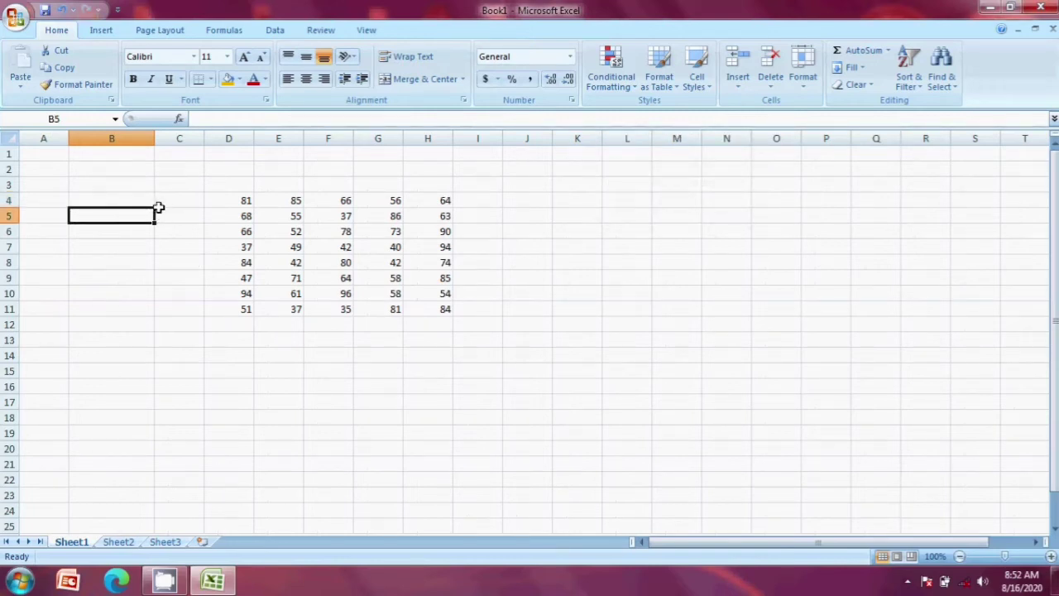
pyautogui.click(245, 200)
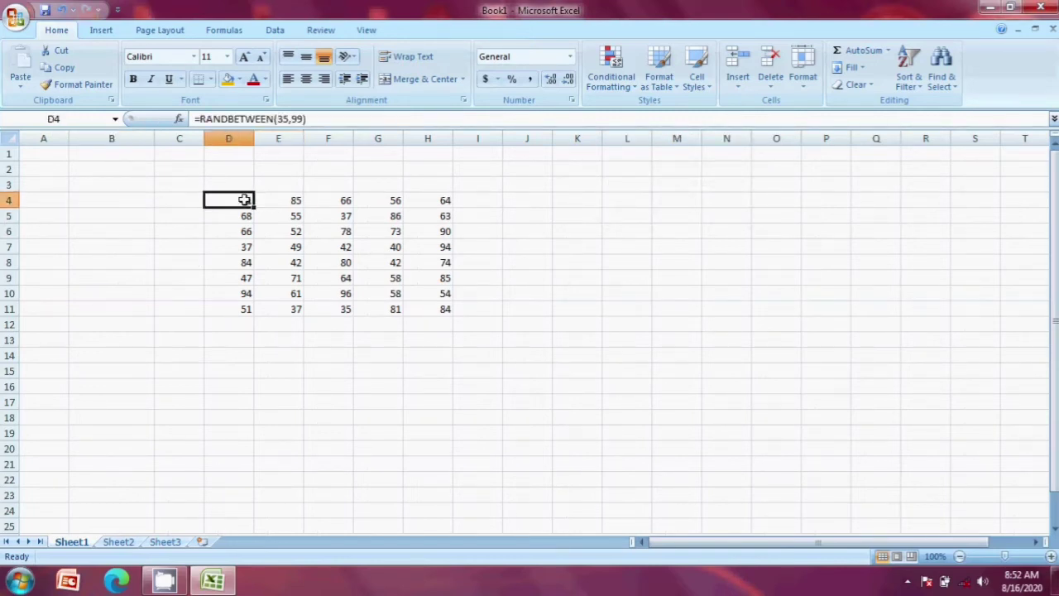
# Step: AutoFit column B, then drag its border back to the standard 8.43 width
pyautogui.click(141, 198)
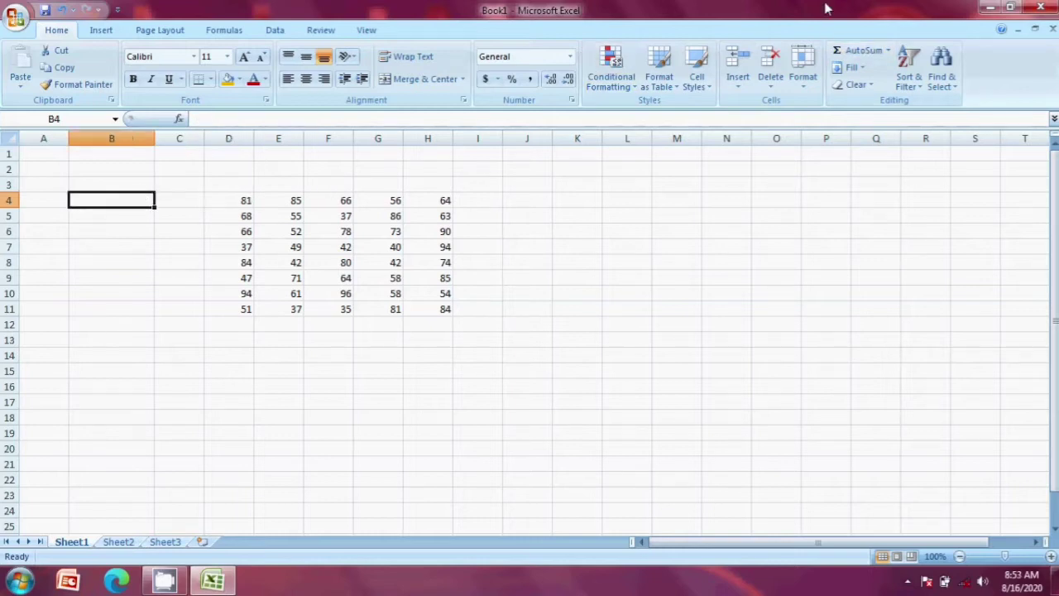
pyautogui.click(802, 79)
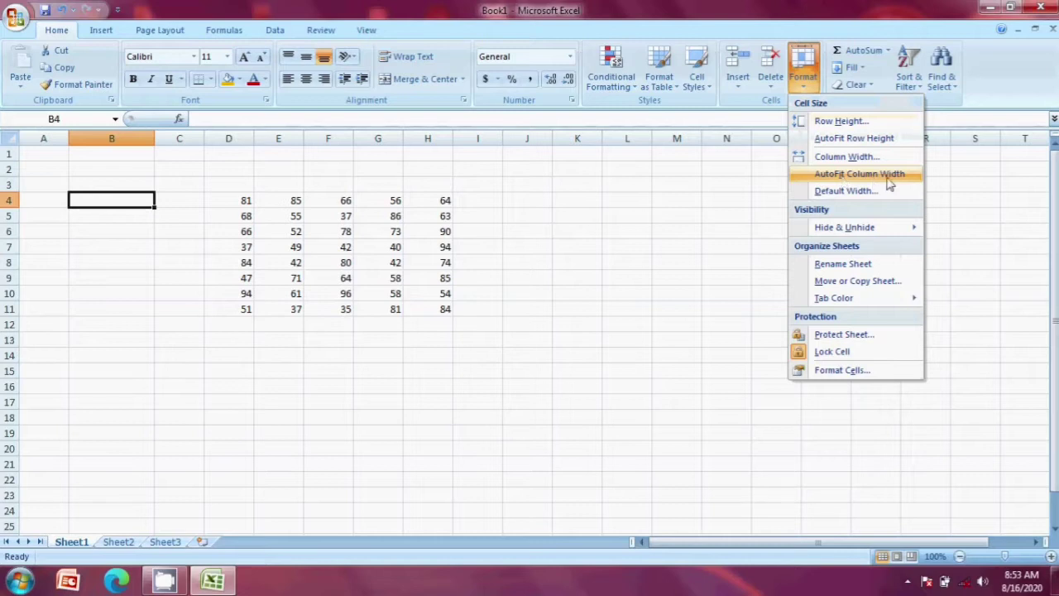
pyautogui.click(874, 180)
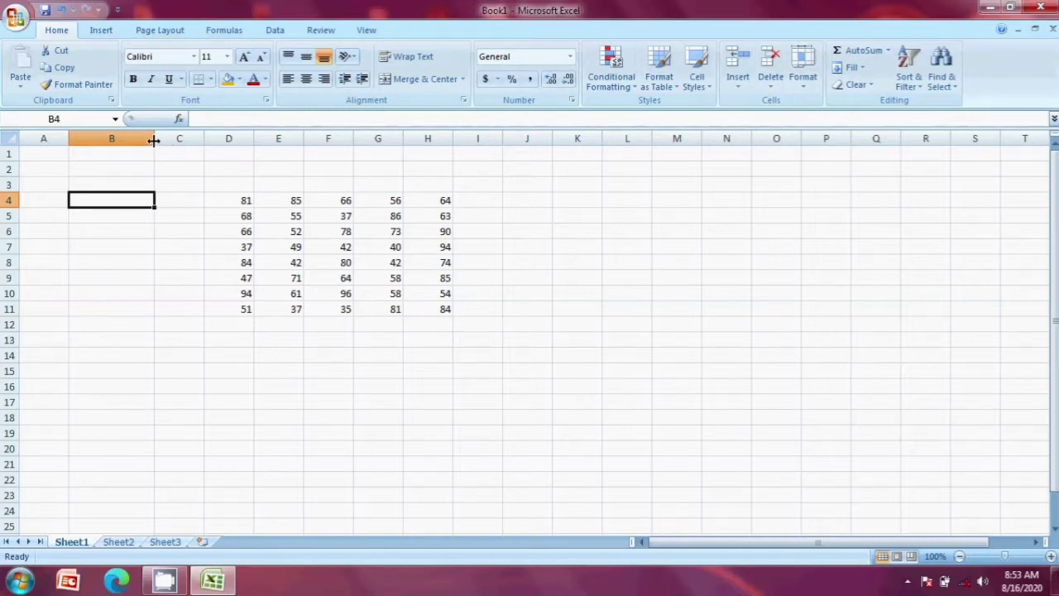
pyautogui.moveTo(154, 141); pyautogui.dragTo(119, 130)
pyautogui.click(95, 245)
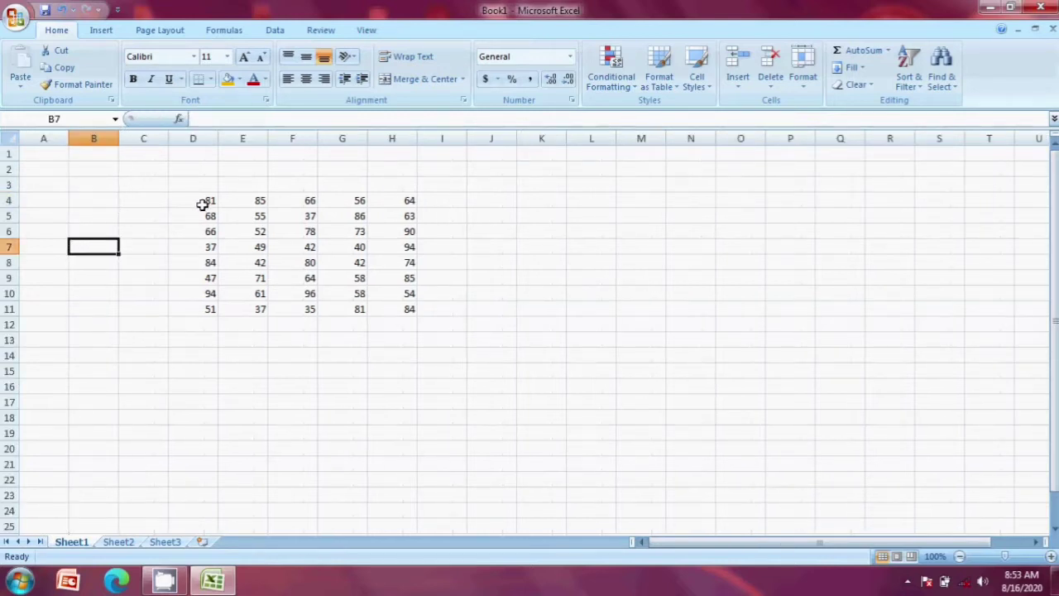
pyautogui.click(201, 203)
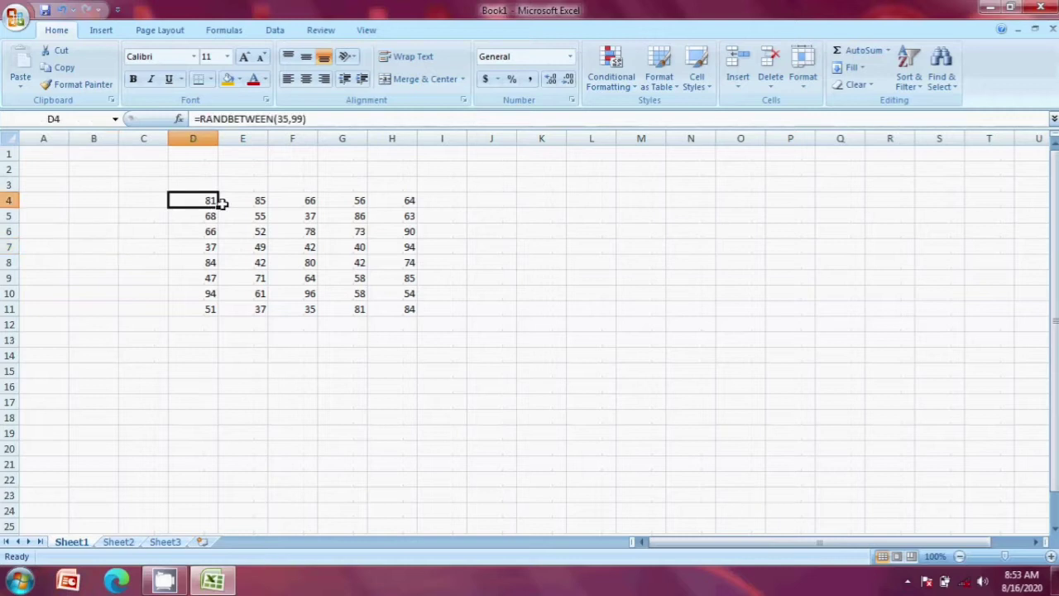
# Step: Set column D's width to 21, then AutoFit it to its numbers
pyautogui.click(802, 91)
pyautogui.click(844, 157)
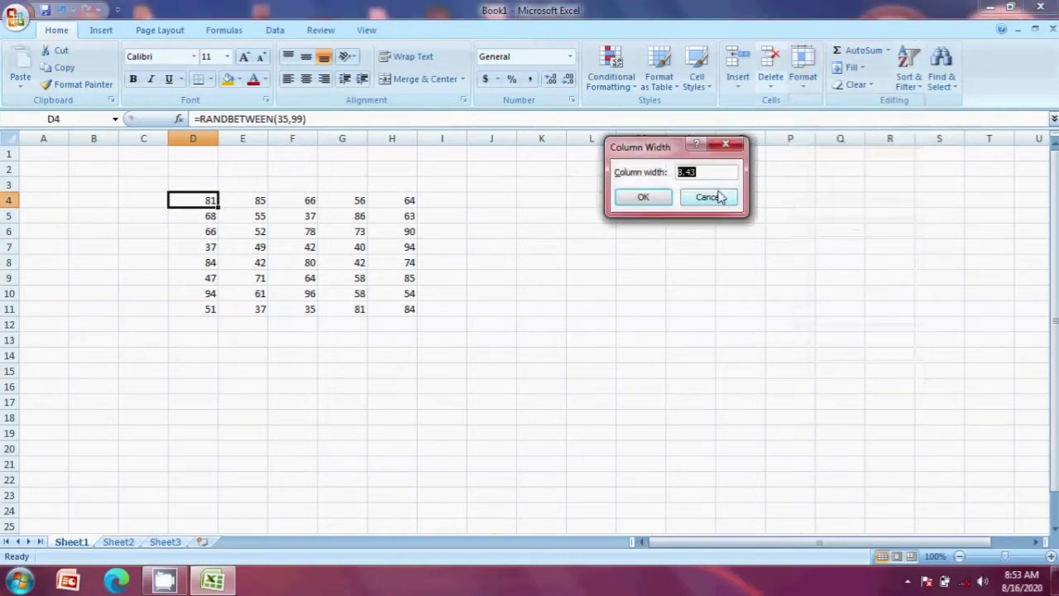
pyautogui.write('2')
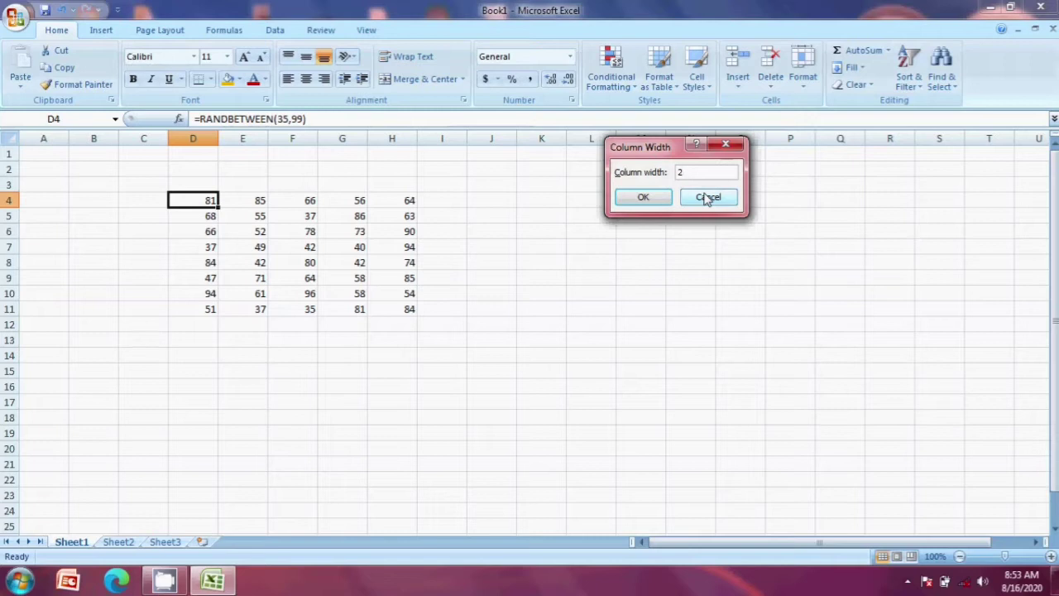
pyautogui.write('1')
pyautogui.click(640, 196)
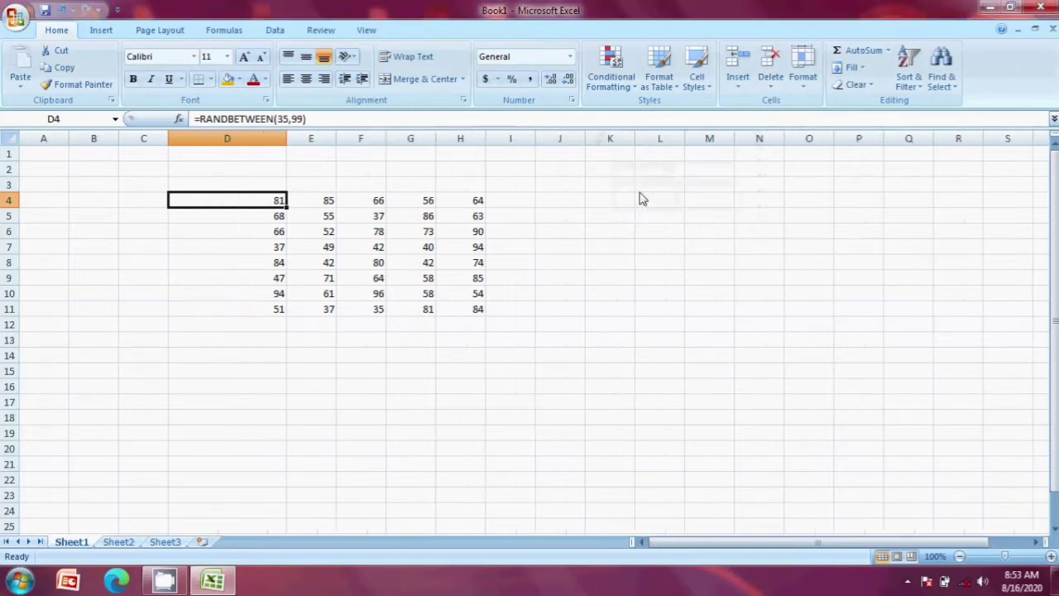
pyautogui.click(803, 83)
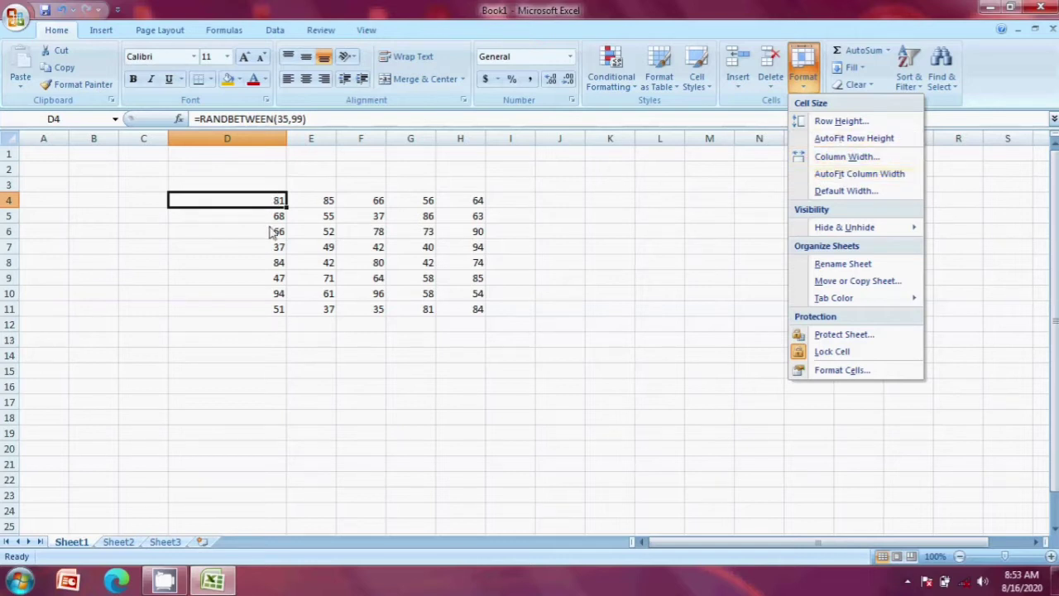
pyautogui.press('Down')
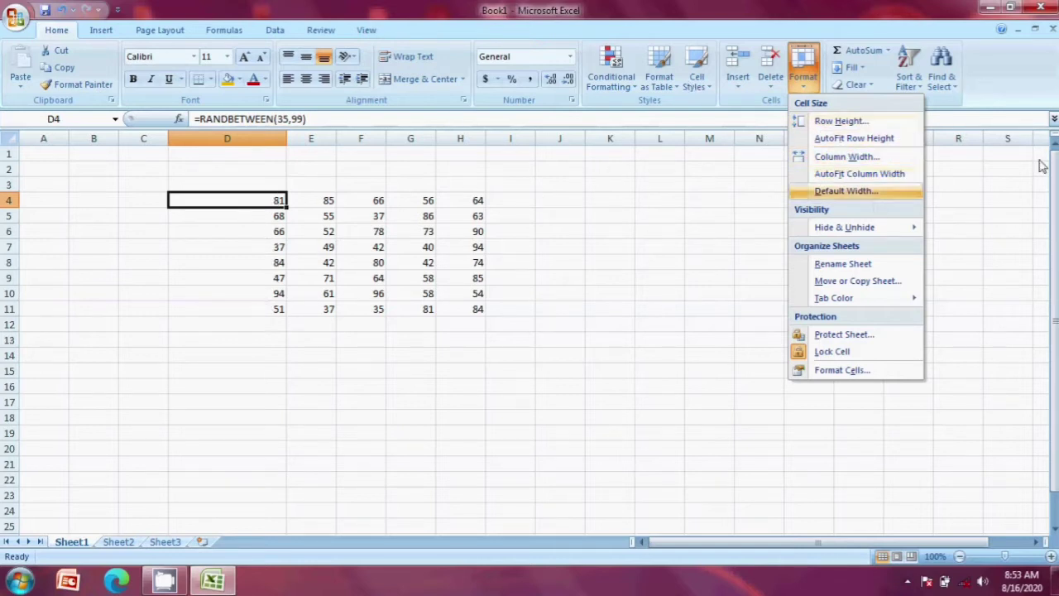
pyautogui.click(859, 175)
# Step: Overwrite E4's formula with the number 546899
pyautogui.click(220, 233)
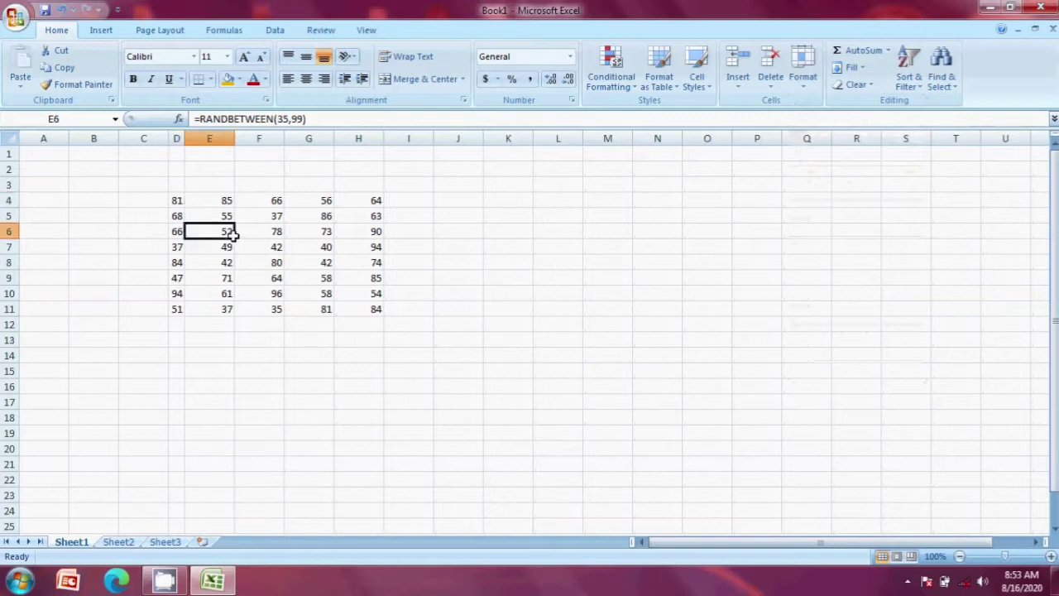
pyautogui.click(176, 201)
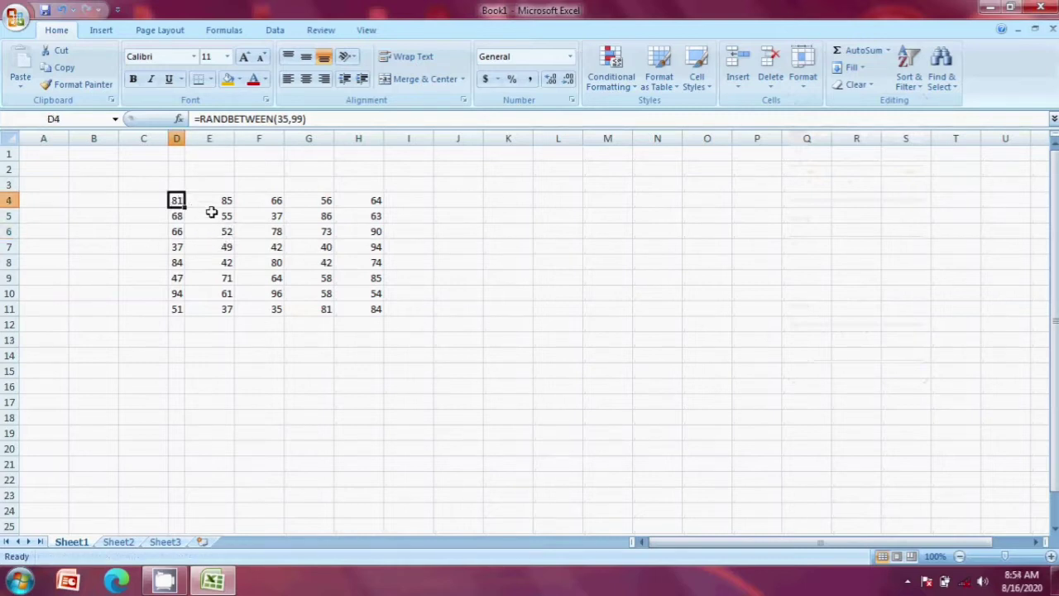
pyautogui.click(207, 182)
pyautogui.click(177, 201)
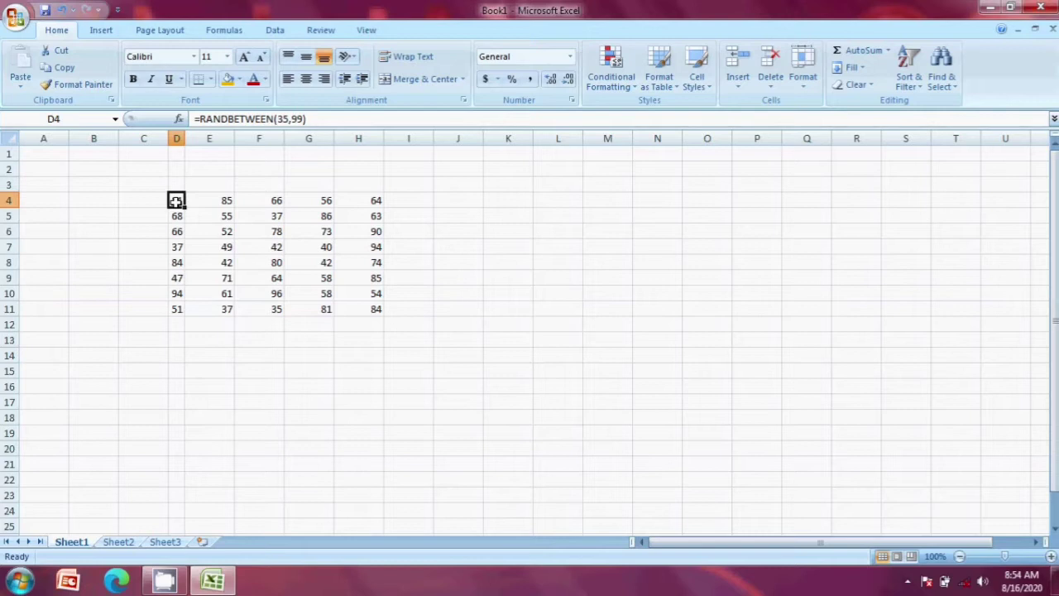
pyautogui.click(222, 200)
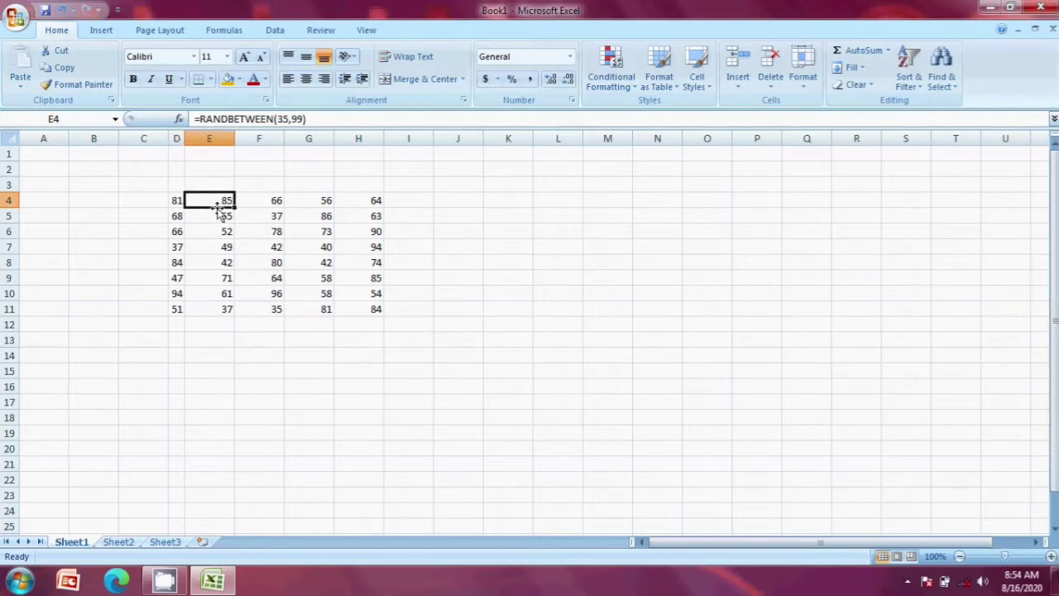
pyautogui.write('546899')
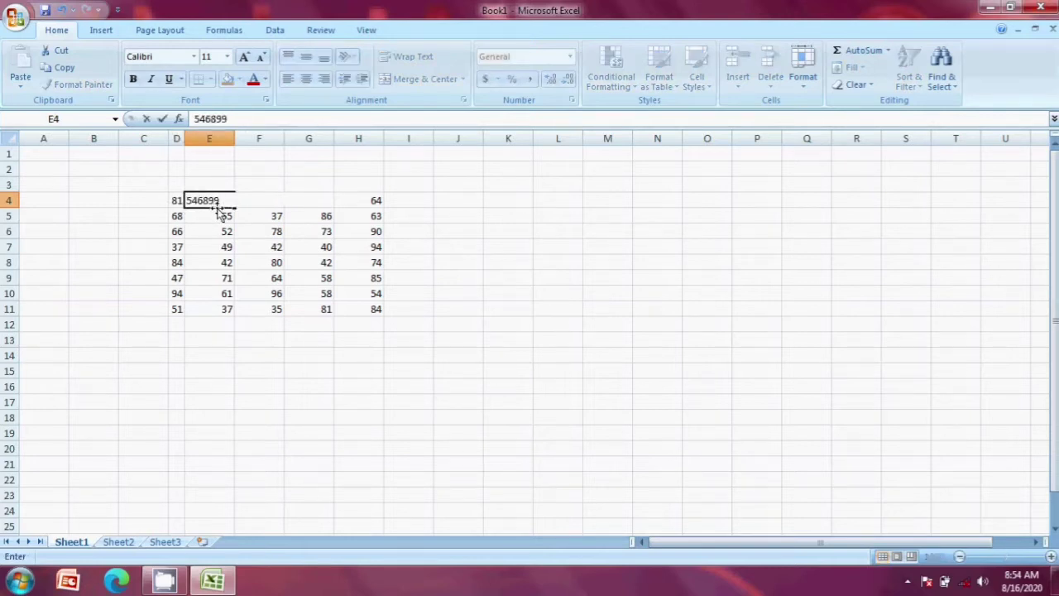
pyautogui.click(604, 213)
# Step: AutoFit column E so 546899 shows in full
pyautogui.click(205, 201)
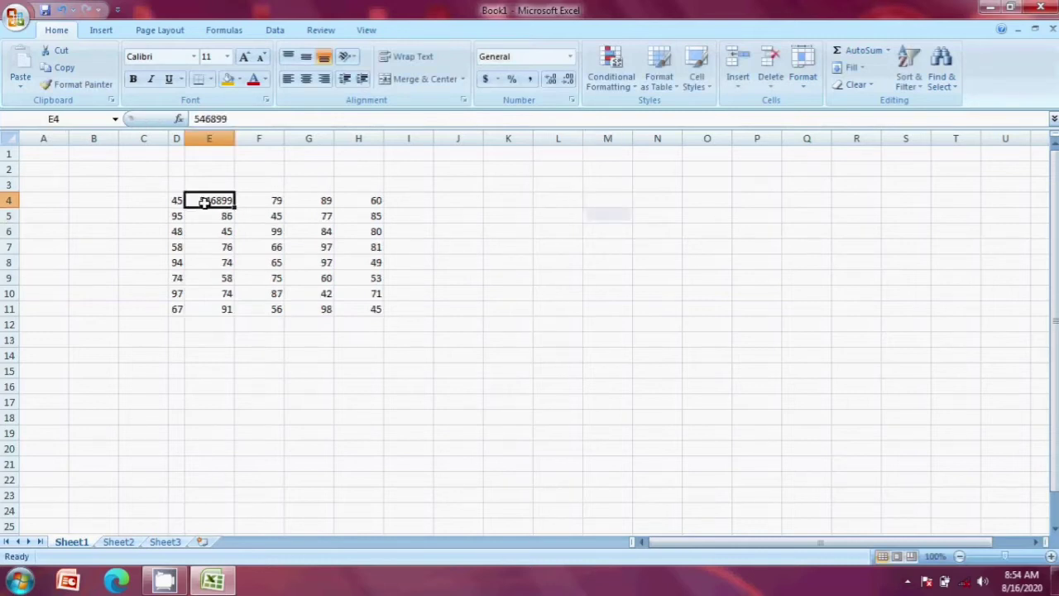
pyautogui.click(800, 78)
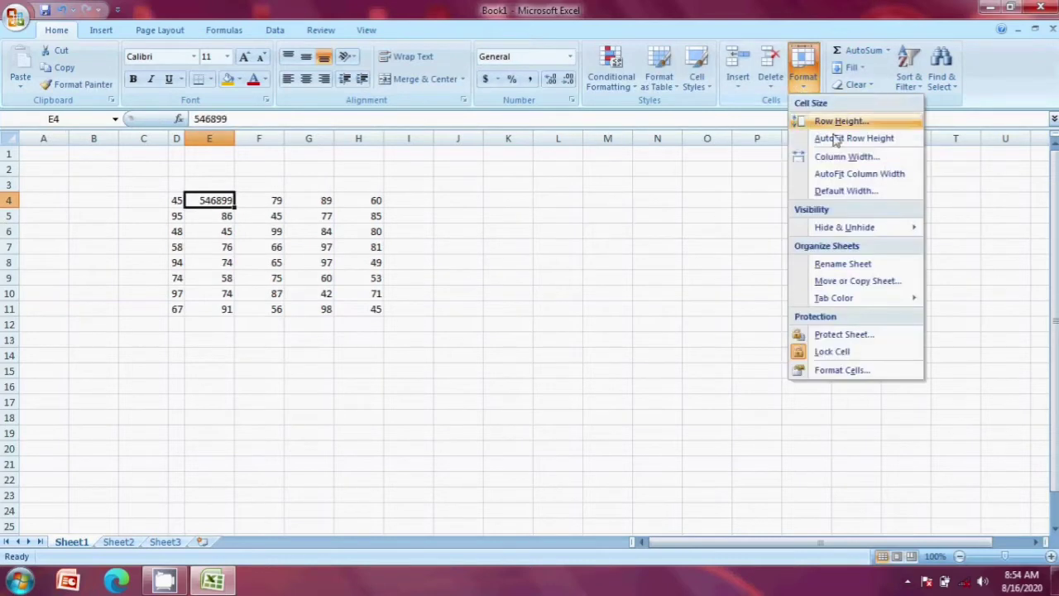
pyautogui.click(860, 176)
pyautogui.click(212, 218)
pyautogui.click(207, 203)
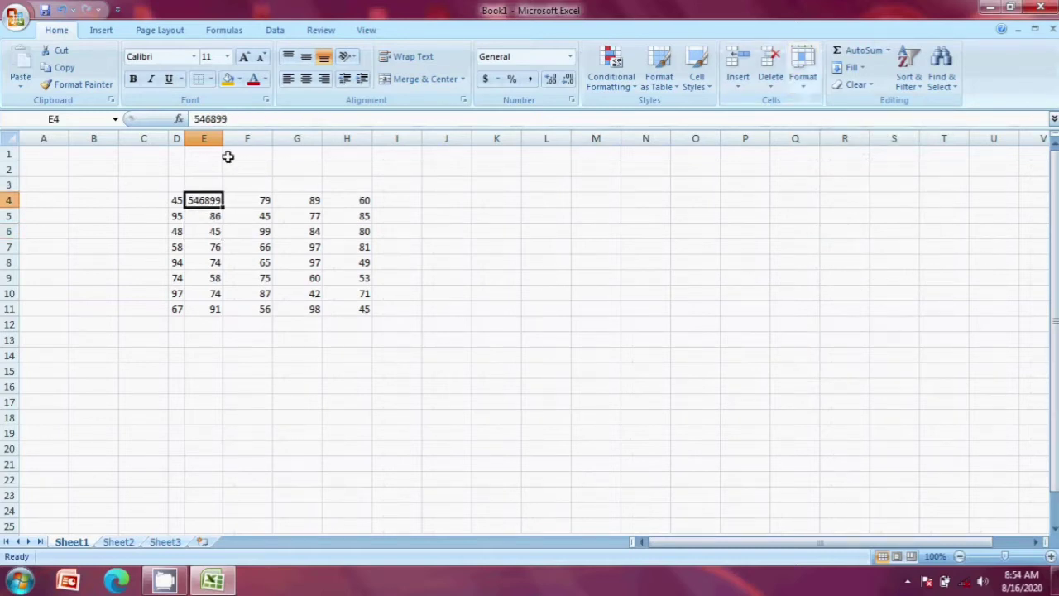
# Step: Open Default Width and accept the standard column width unchanged
pyautogui.click(802, 74)
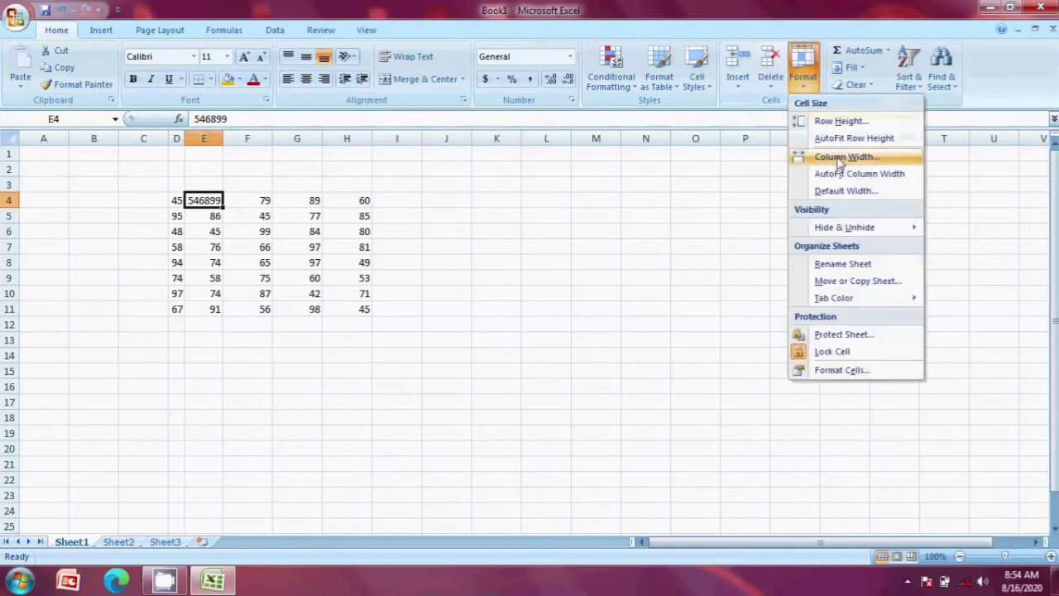
pyautogui.click(845, 191)
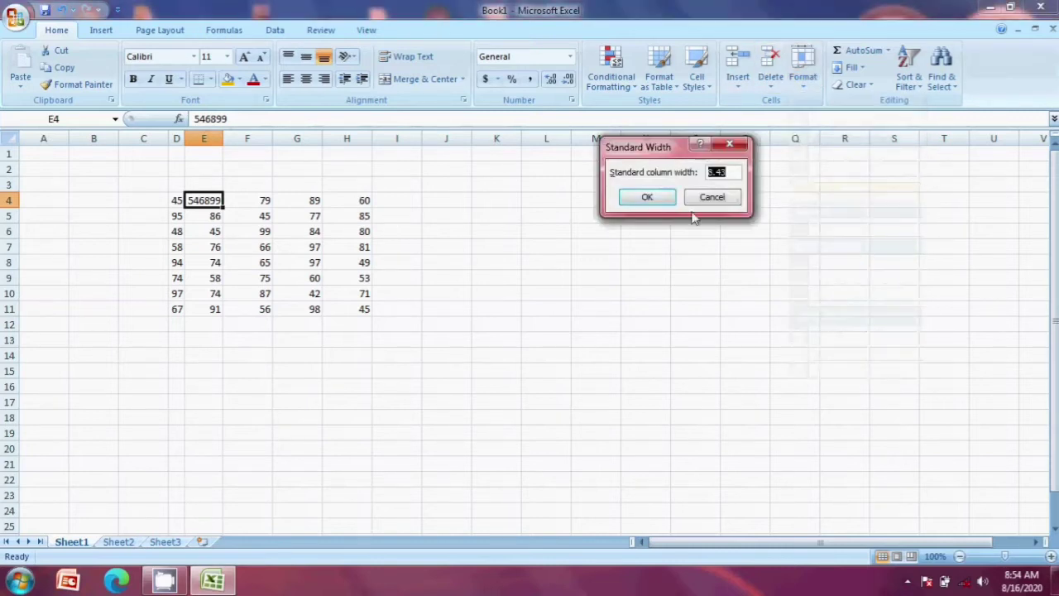
pyautogui.click(650, 197)
pyautogui.click(347, 230)
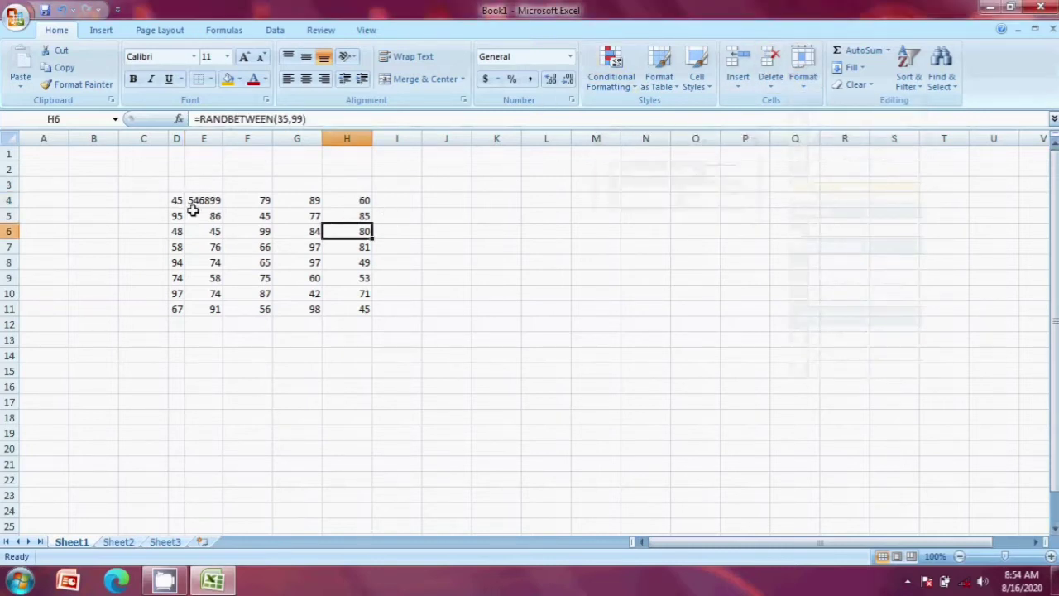
pyautogui.click(176, 200)
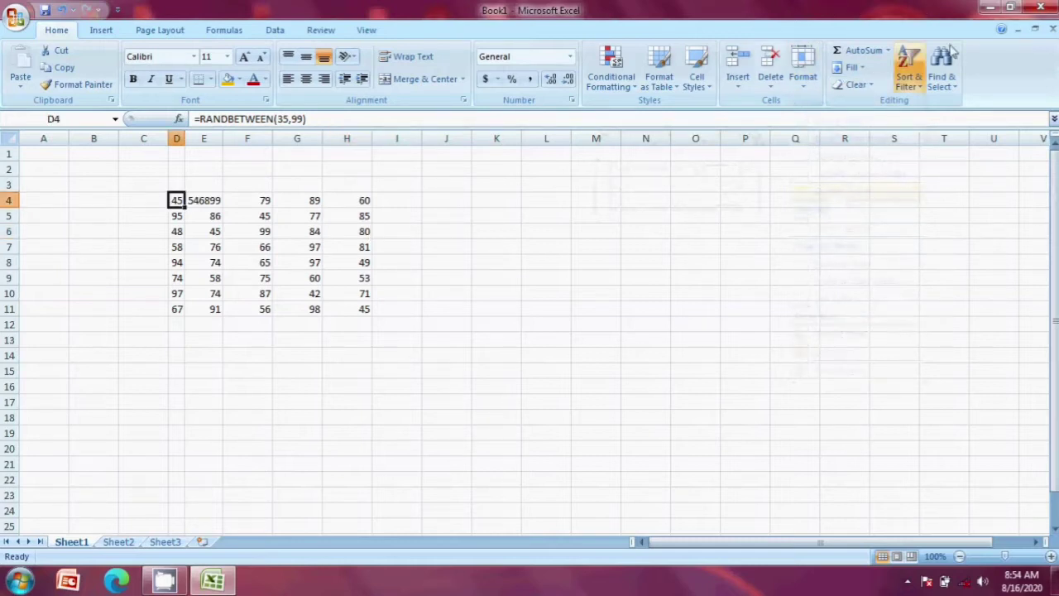
# Step: Hide row 6 with Format > Hide & Unhide > Hide Rows
pyautogui.click(802, 76)
pyautogui.moveTo(845, 235)
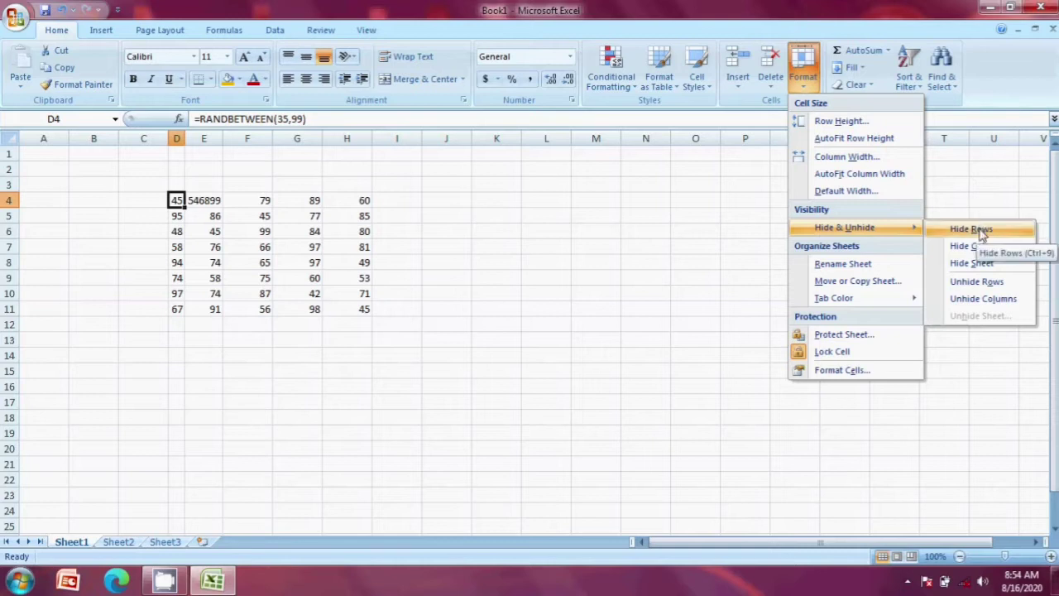
pyautogui.click(463, 230)
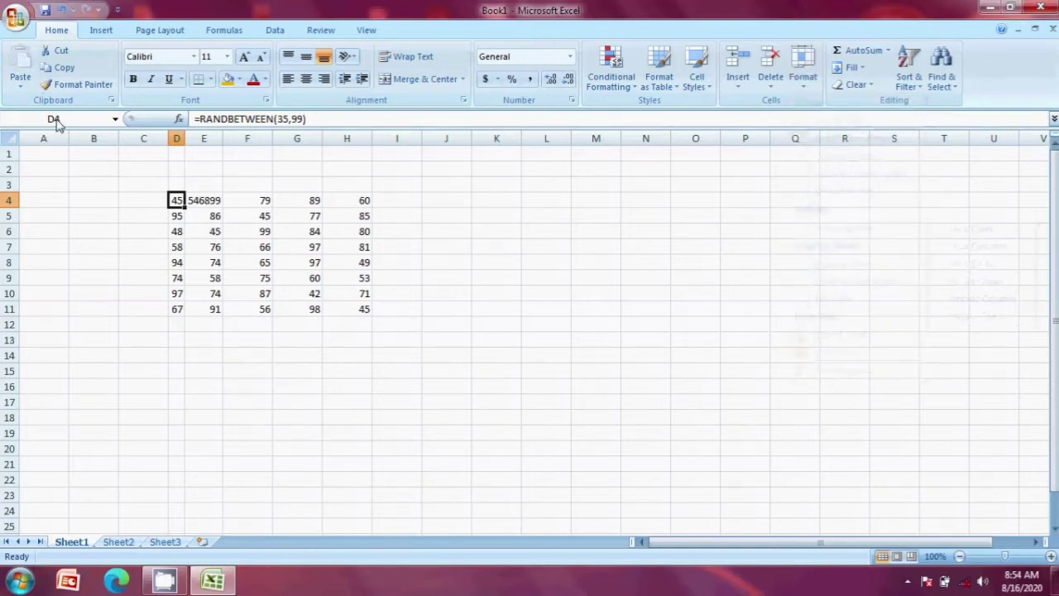
pyautogui.click(6, 231)
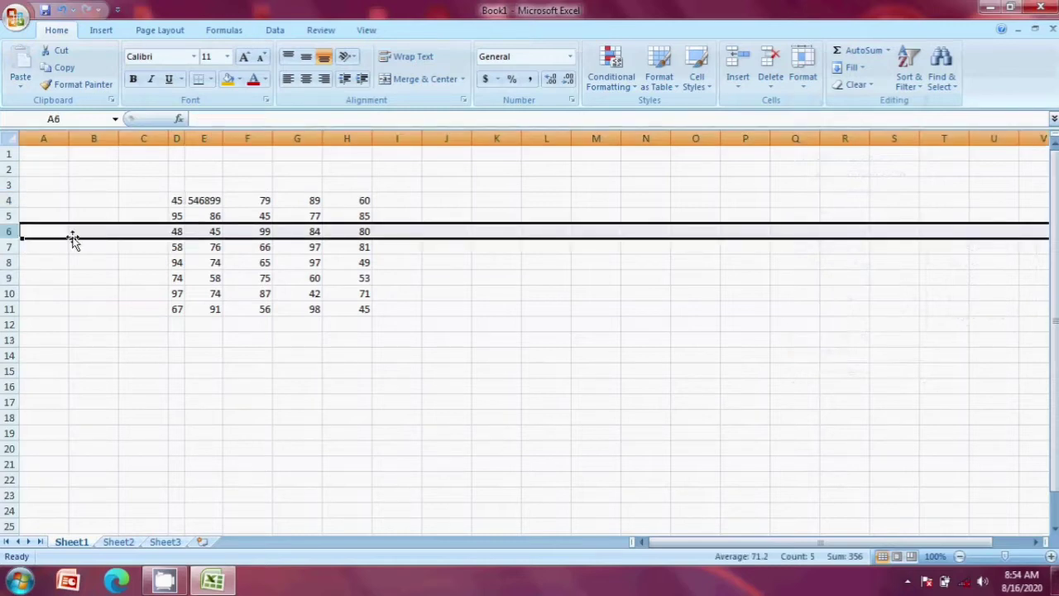
pyautogui.click(802, 70)
pyautogui.moveTo(886, 238)
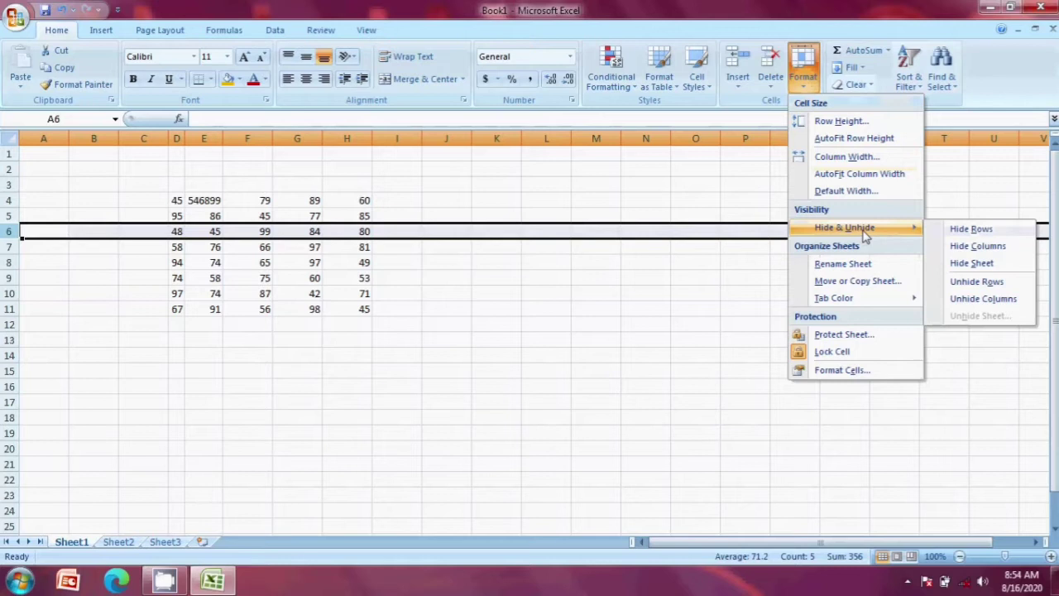
pyautogui.click(982, 234)
# Step: Select A5:A7 across the hidden row 6
pyautogui.click(856, 294)
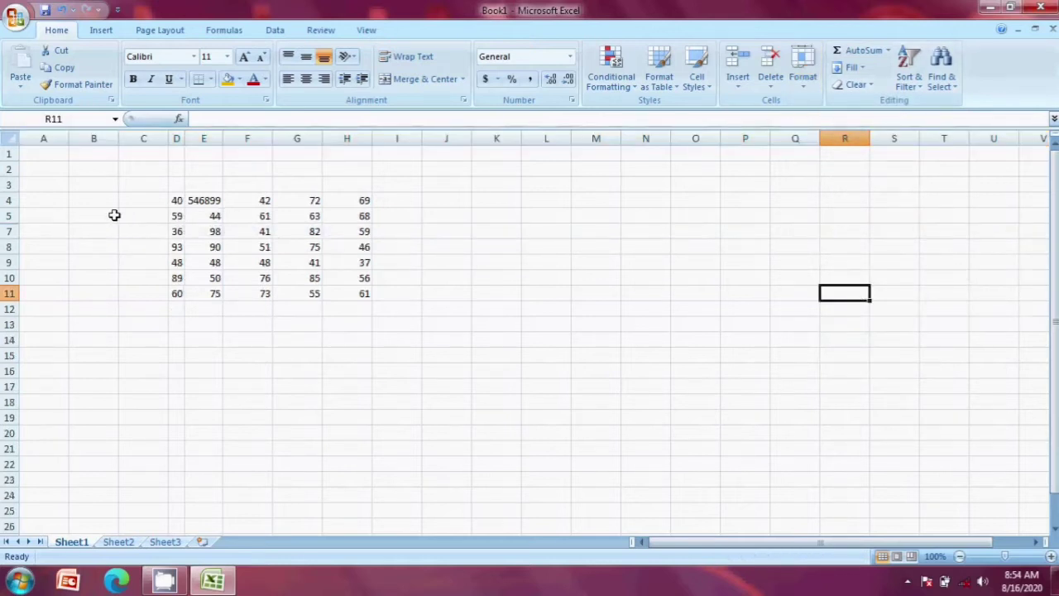
pyautogui.click(23, 242)
pyautogui.click(584, 234)
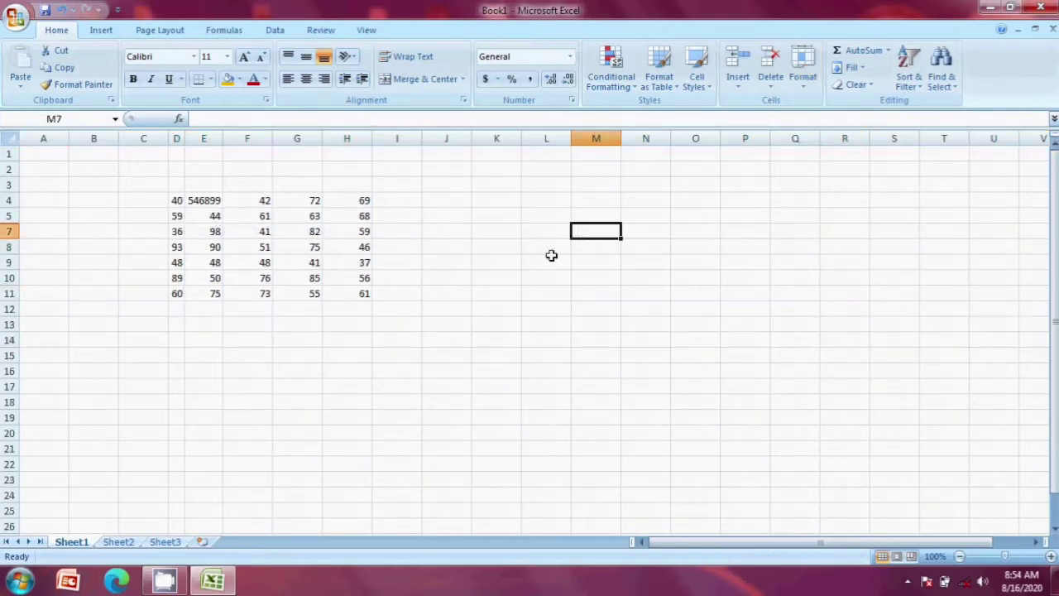
pyautogui.click(275, 352)
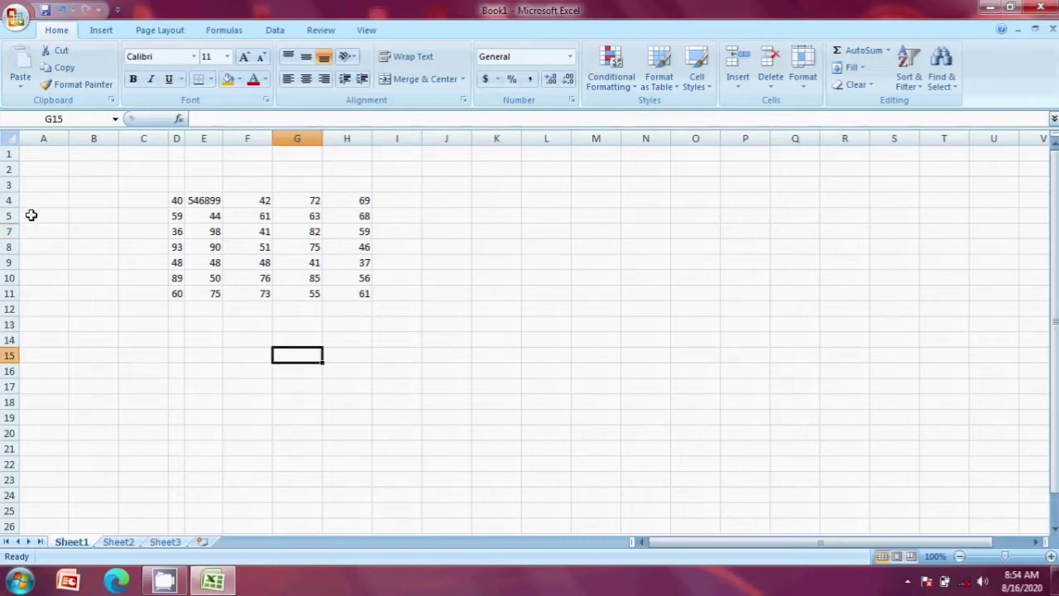
pyautogui.moveTo(31, 214); pyautogui.dragTo(28, 229)
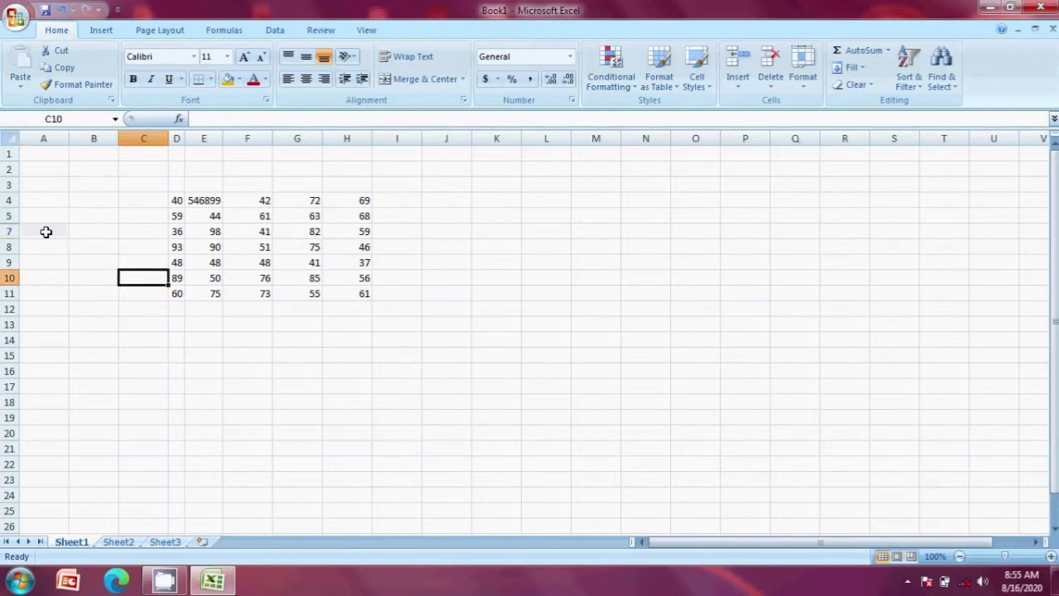
pyautogui.moveTo(42, 216); pyautogui.dragTo(66, 228)
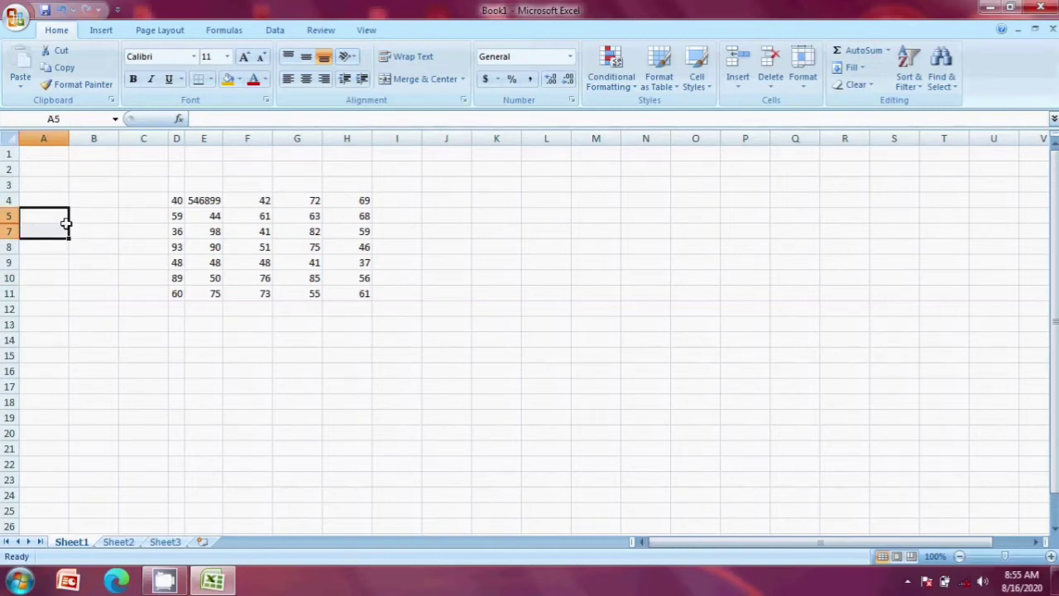
# Step: Unhide row 6 with Hide & Unhide > Unhide Rows, then select F1:G1
pyautogui.click(802, 74)
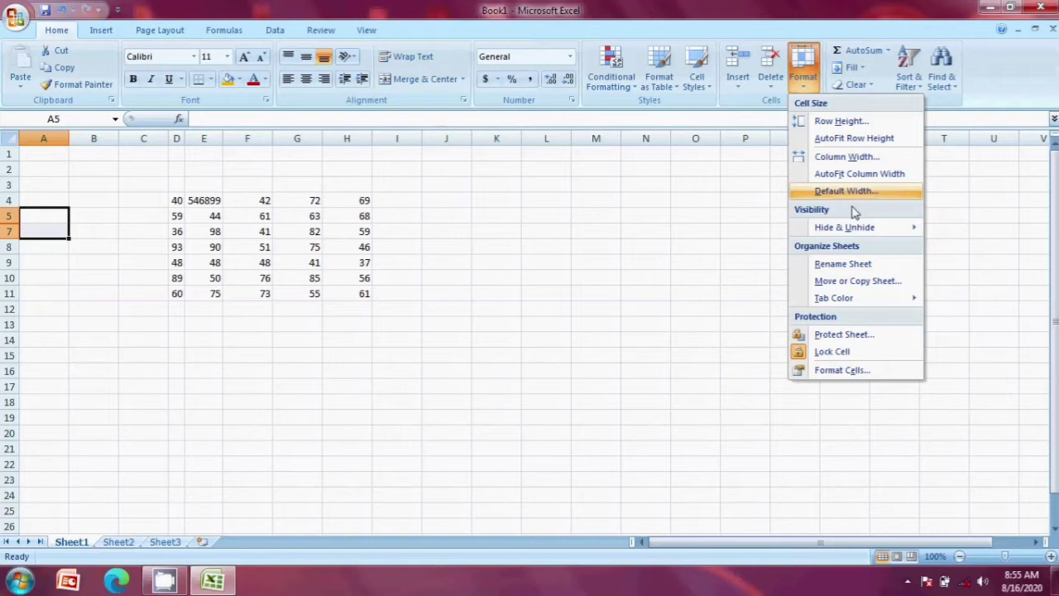
pyautogui.moveTo(867, 228)
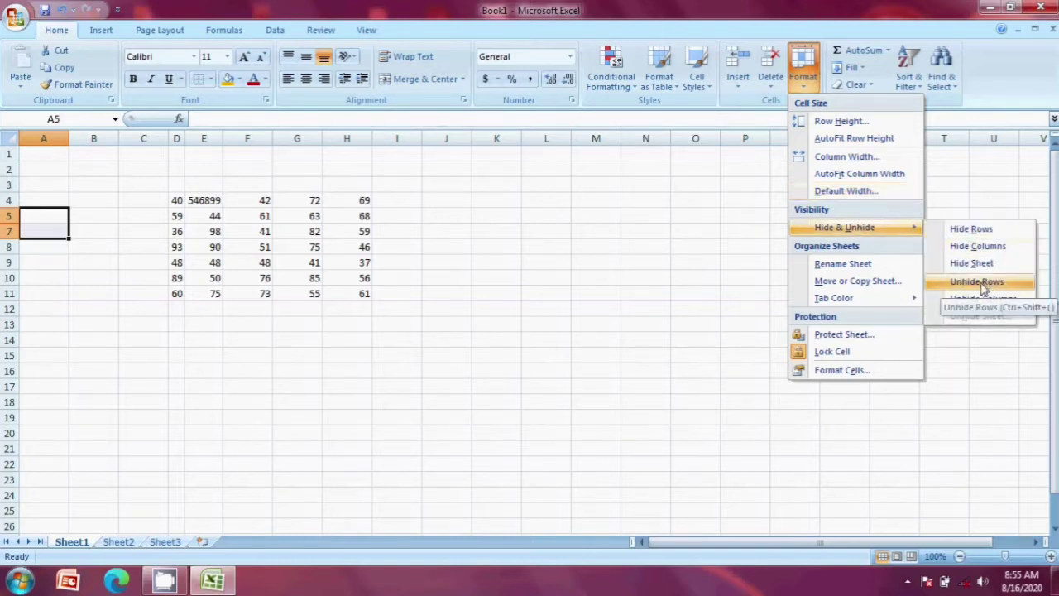
pyautogui.click(981, 284)
pyautogui.click(191, 233)
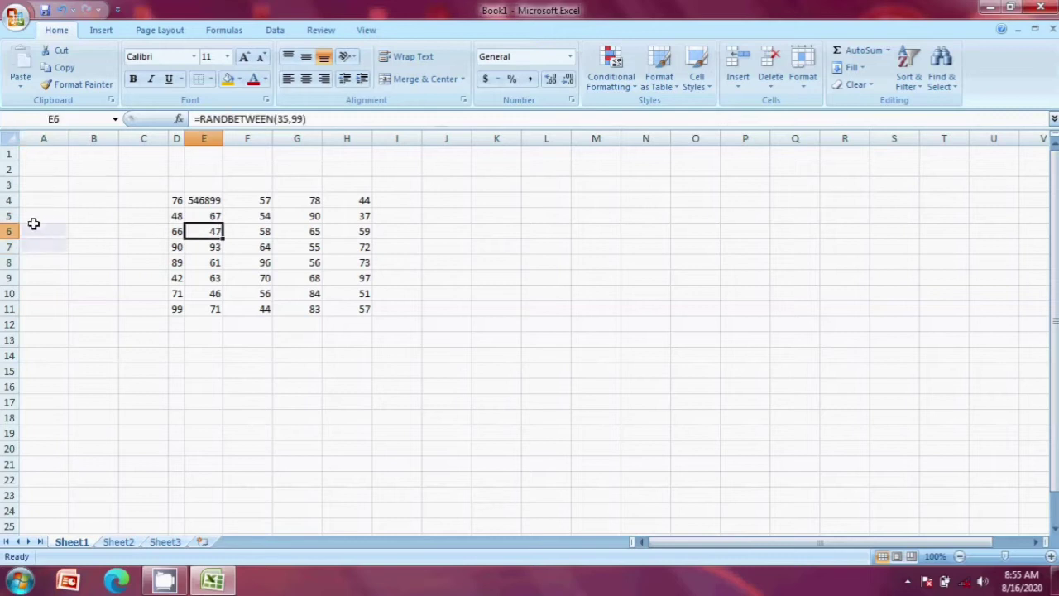
pyautogui.moveTo(256, 149); pyautogui.dragTo(291, 158)
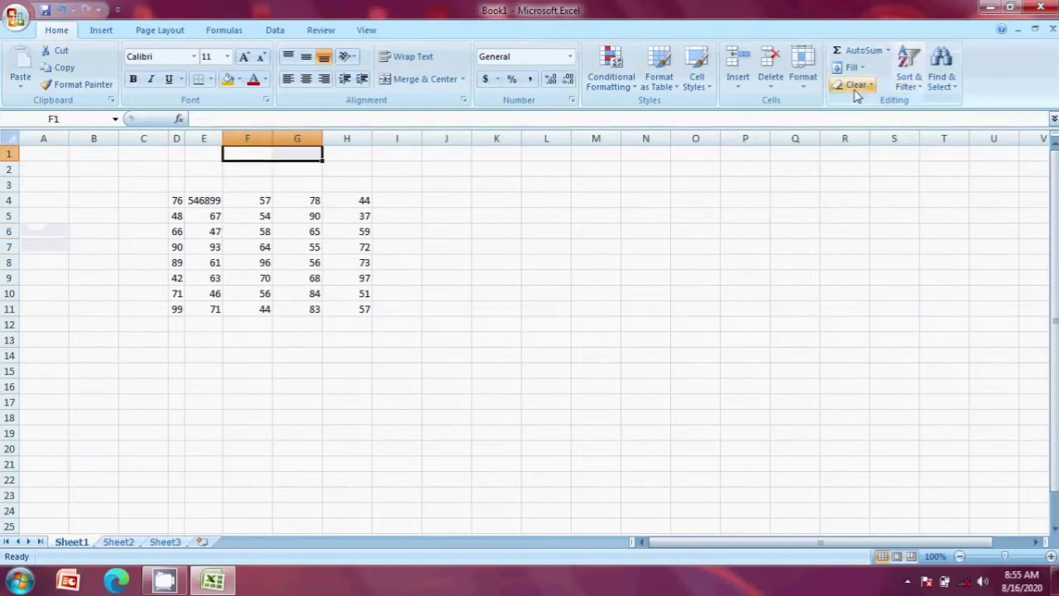
# Step: Hide columns F and G, then try Unhide Columns without a spanning selection
pyautogui.click(799, 83)
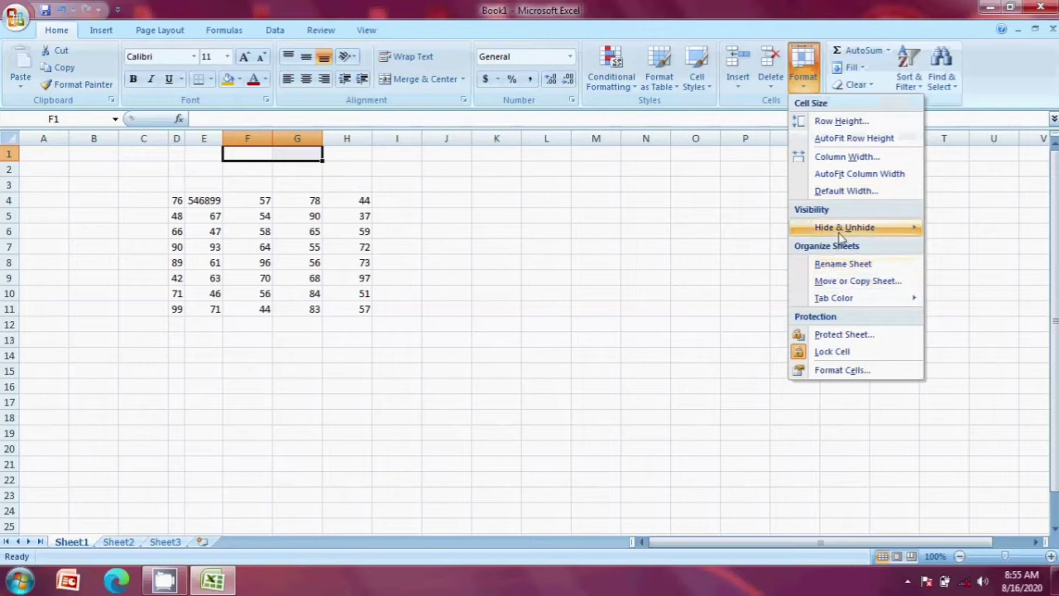
pyautogui.moveTo(842, 228)
pyautogui.click(976, 246)
pyautogui.click(980, 246)
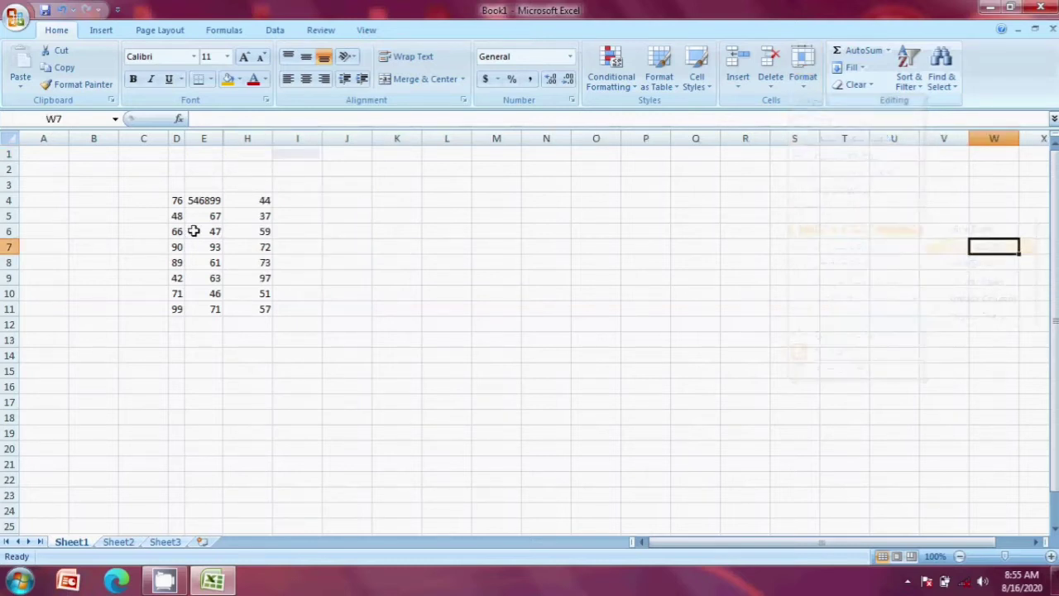
pyautogui.click(799, 82)
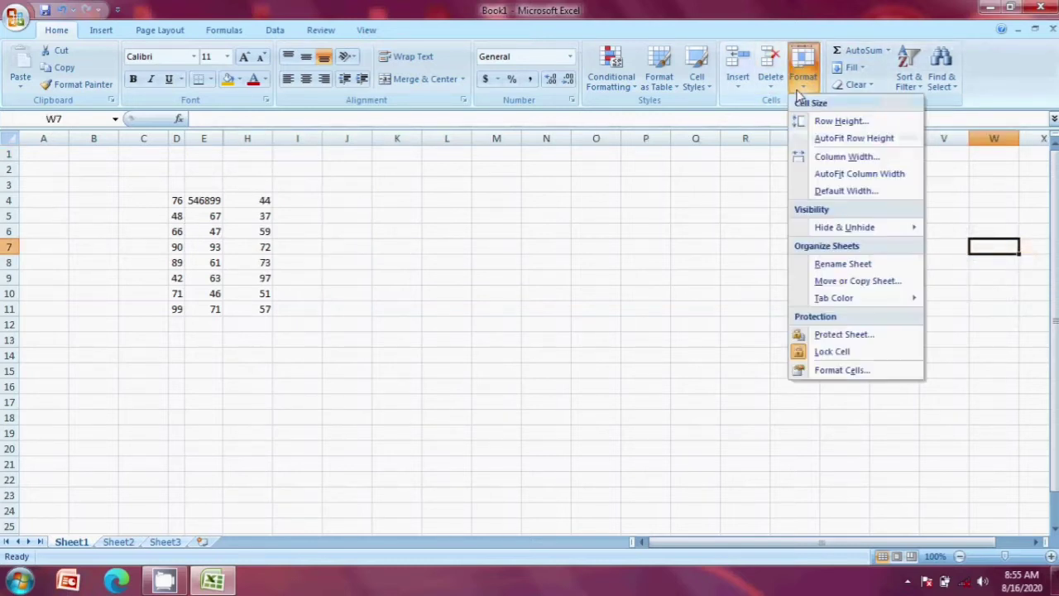
pyautogui.moveTo(837, 238)
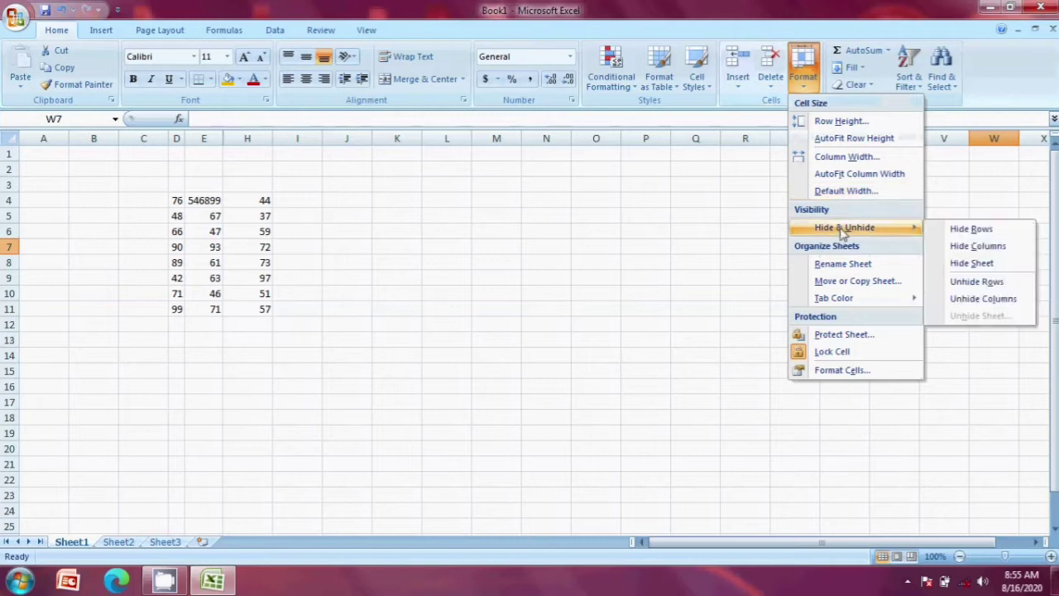
pyautogui.click(971, 298)
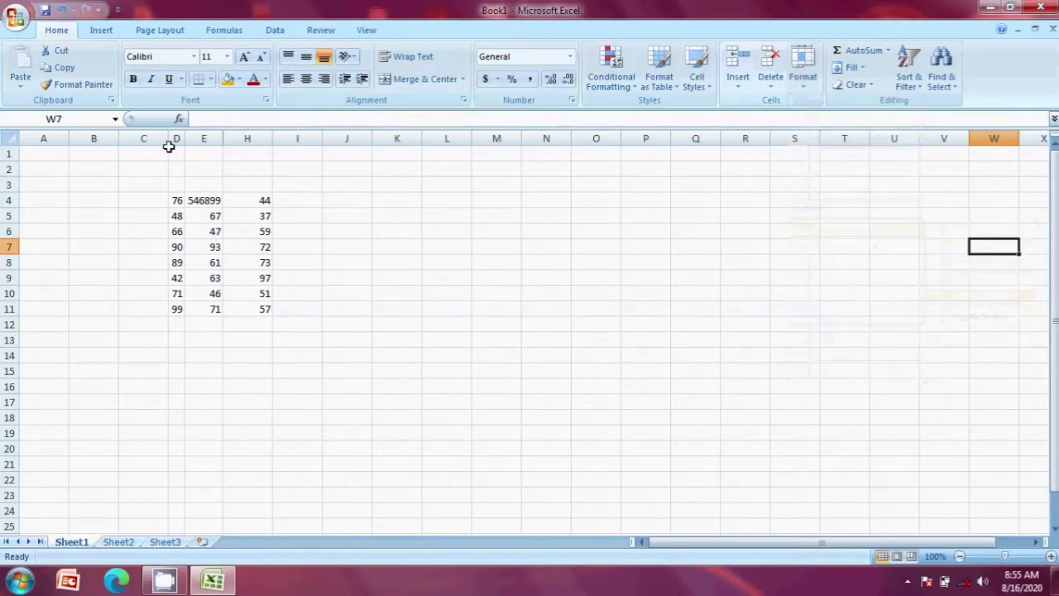
# Step: Select D1:H2 across the hidden columns and unhide columns F and G
pyautogui.moveTo(172, 155); pyautogui.dragTo(248, 165)
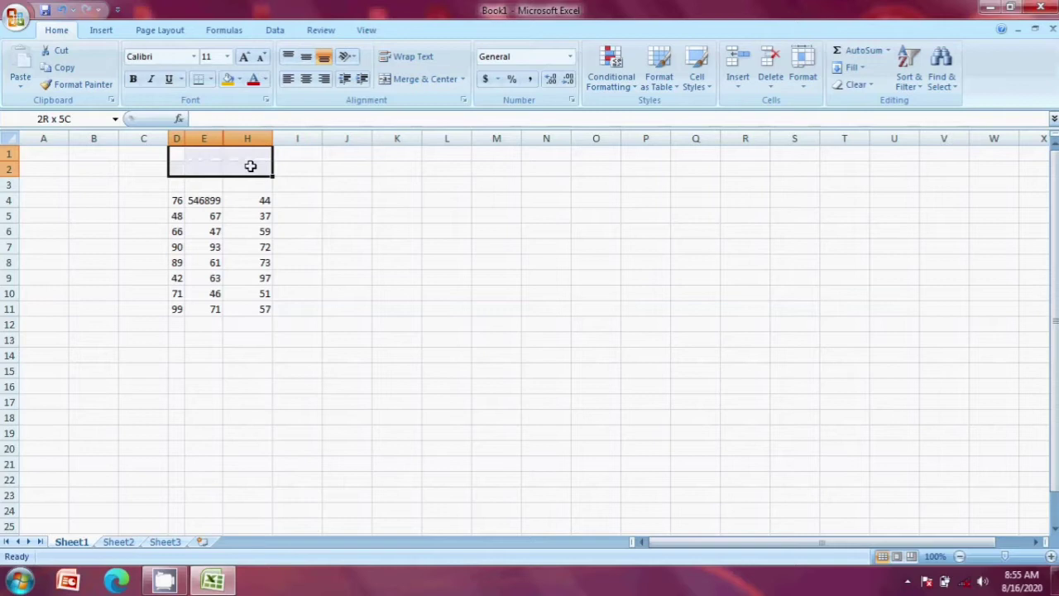
pyautogui.click(806, 86)
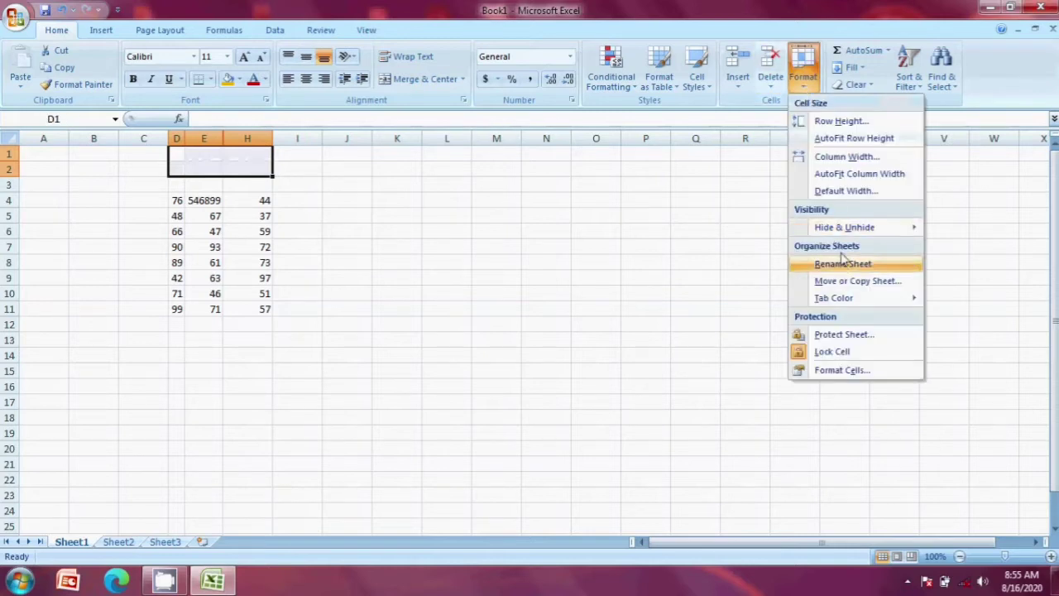
pyautogui.moveTo(845, 231)
pyautogui.click(966, 300)
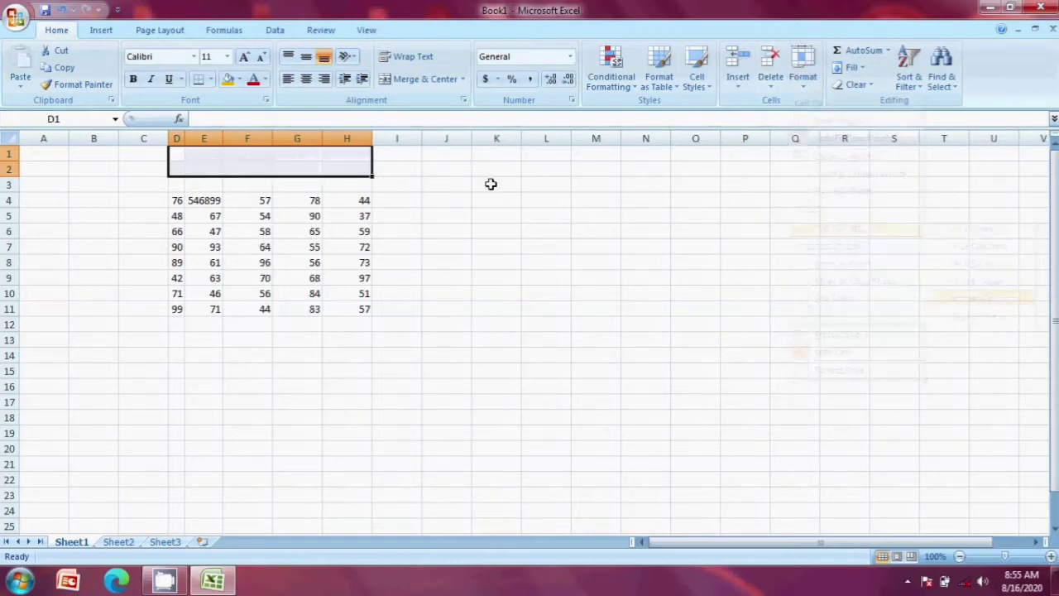
pyautogui.click(508, 250)
pyautogui.click(225, 214)
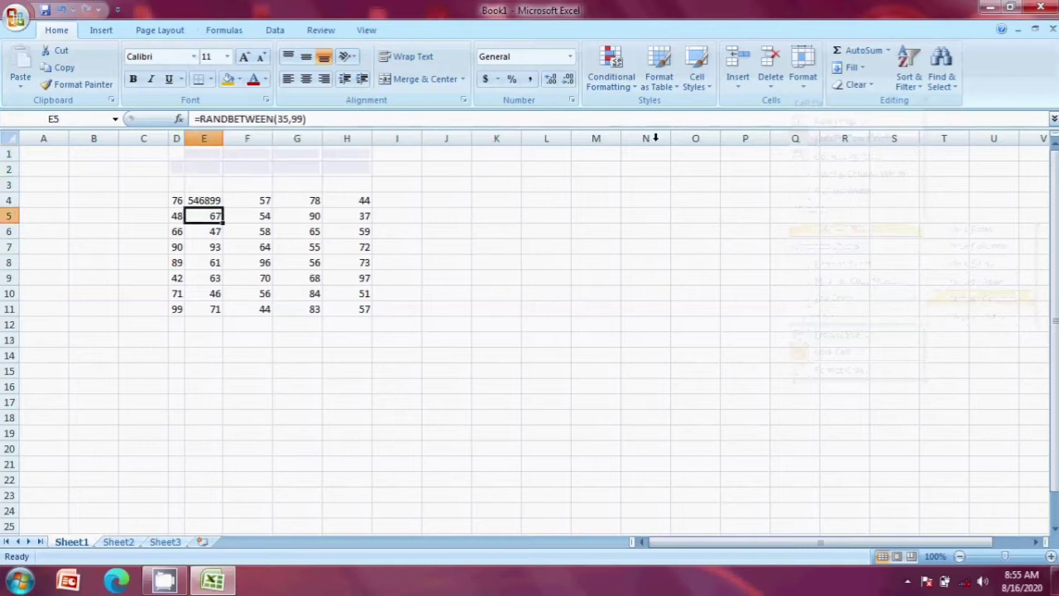
# Step: Hide Sheet1 via Hide & Unhide > Hide Sheet, leaving Sheet2 and Sheet3
pyautogui.click(801, 74)
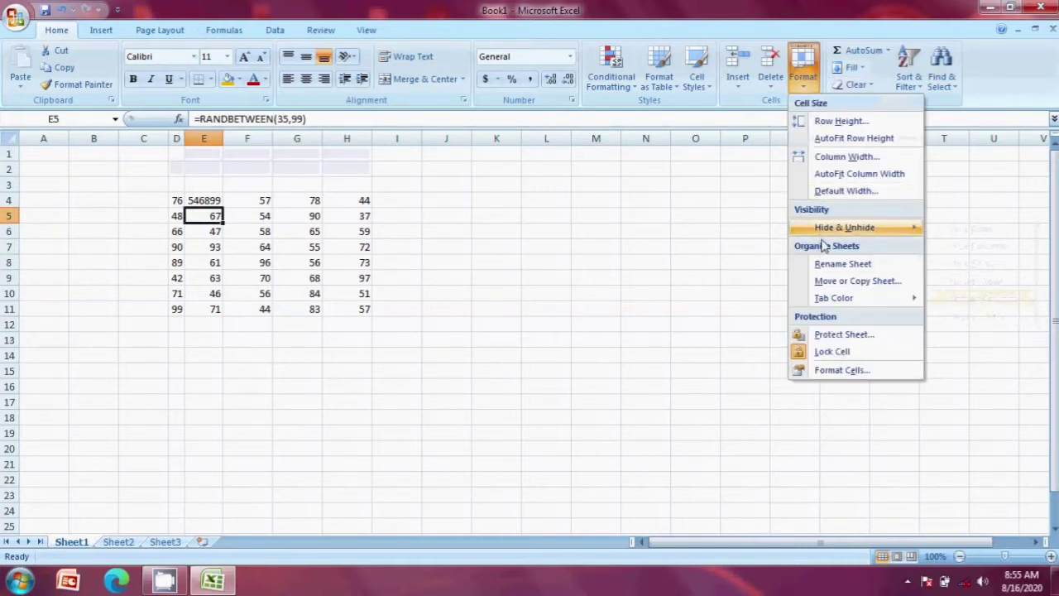
pyautogui.moveTo(845, 228)
pyautogui.click(976, 282)
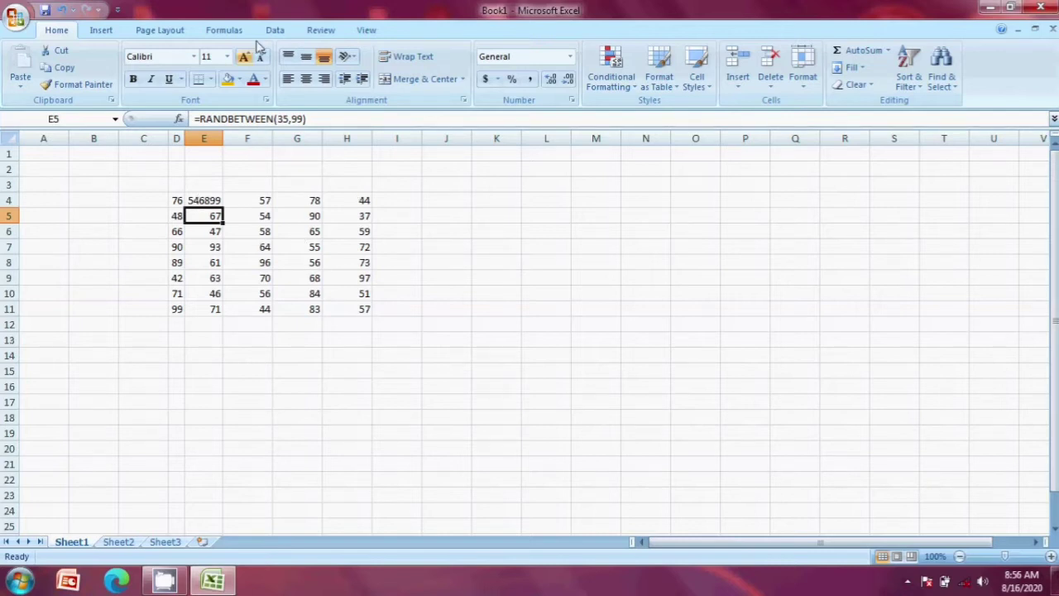
pyautogui.click(803, 74)
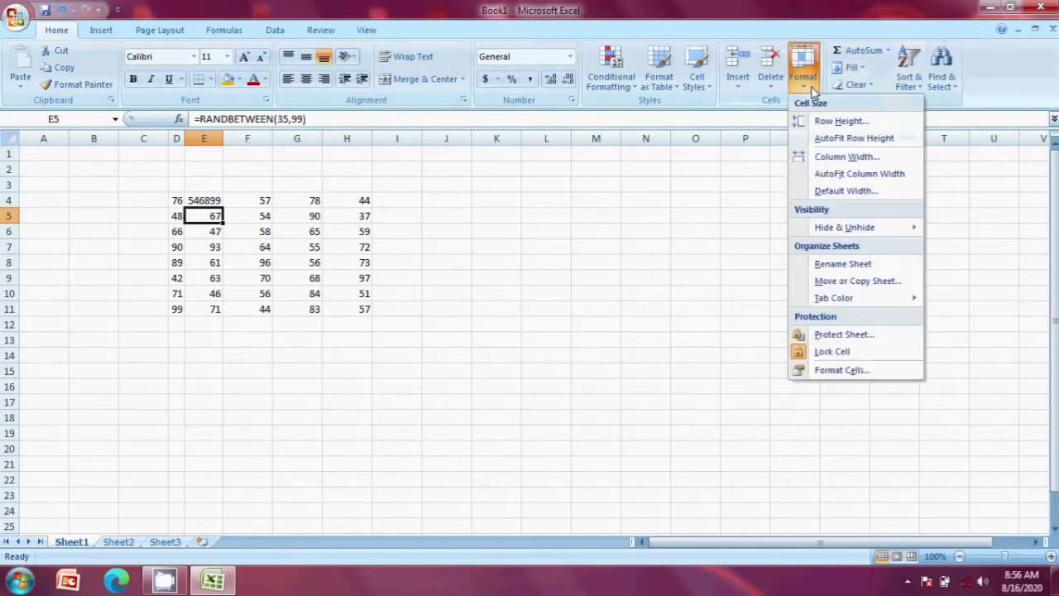
pyautogui.moveTo(865, 228)
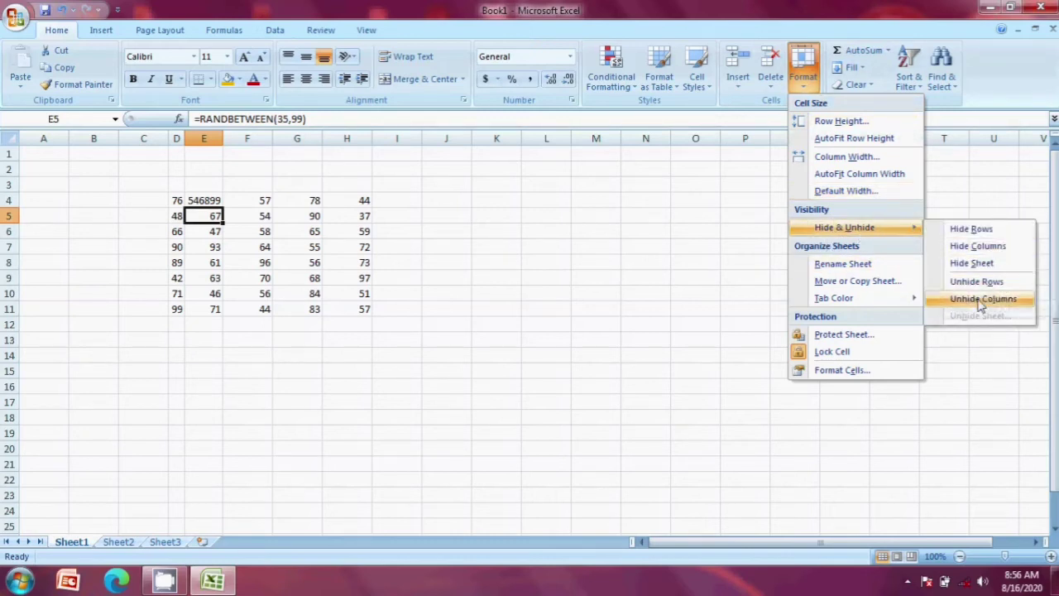
pyautogui.click(970, 265)
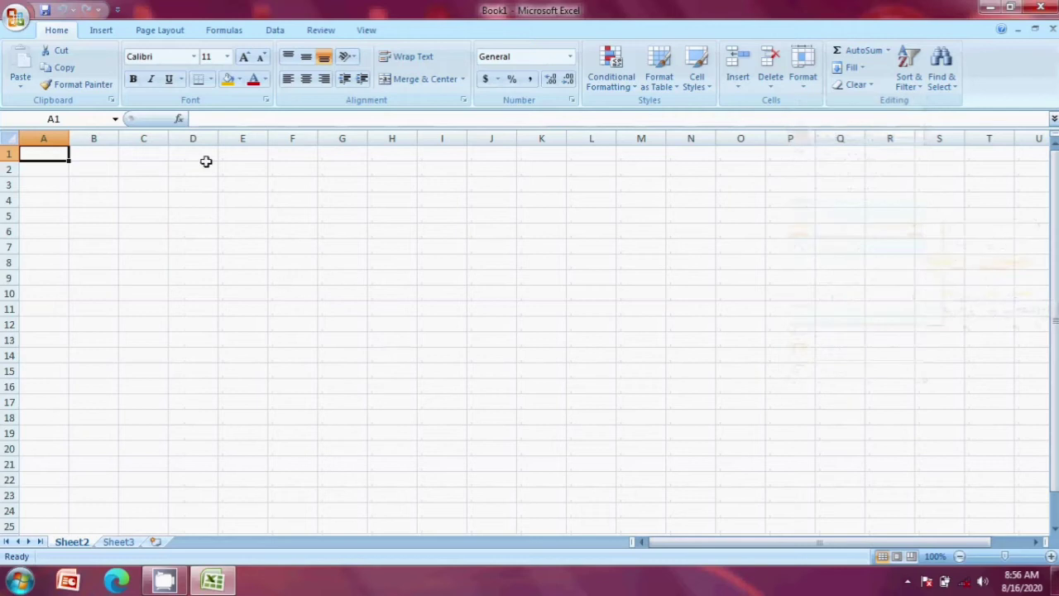
pyautogui.click(119, 542)
pyautogui.click(85, 542)
pyautogui.click(224, 370)
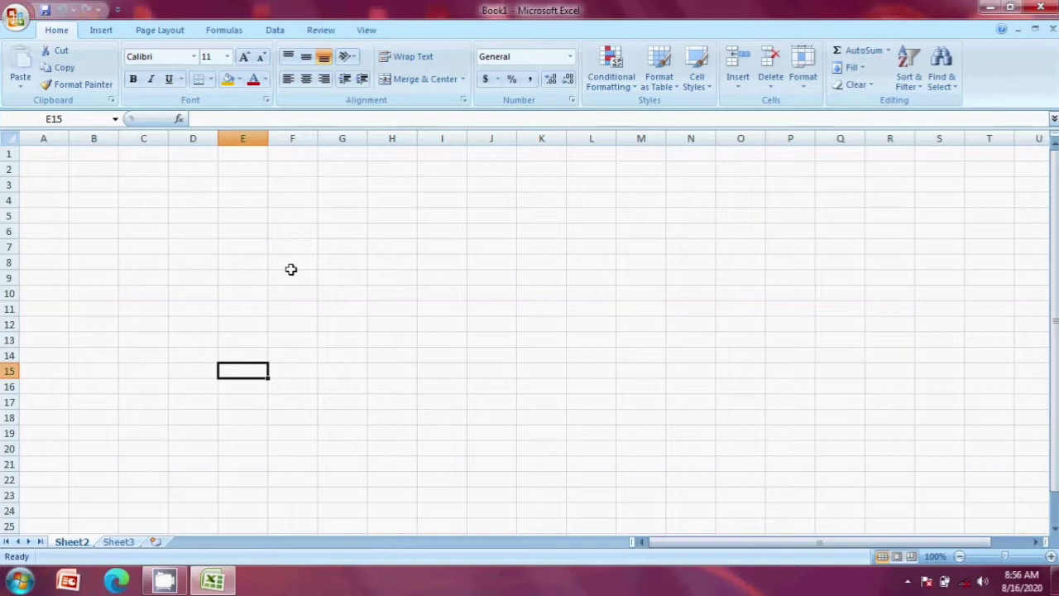
# Step: Close Book1 without saving and relaunch Microsoft Office Excel 2007
pyautogui.click(1041, 8)
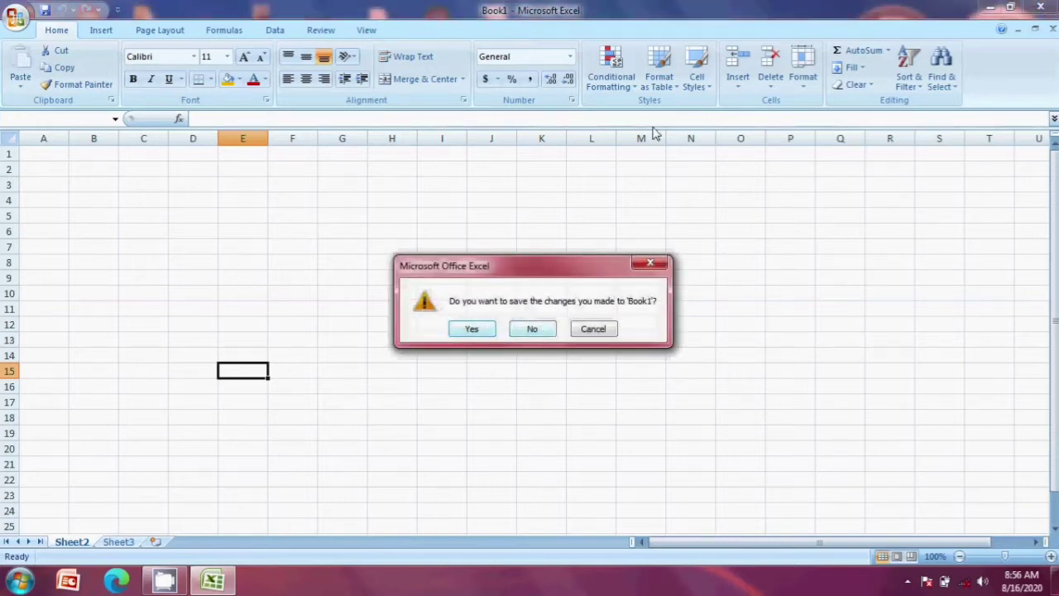
pyautogui.click(530, 331)
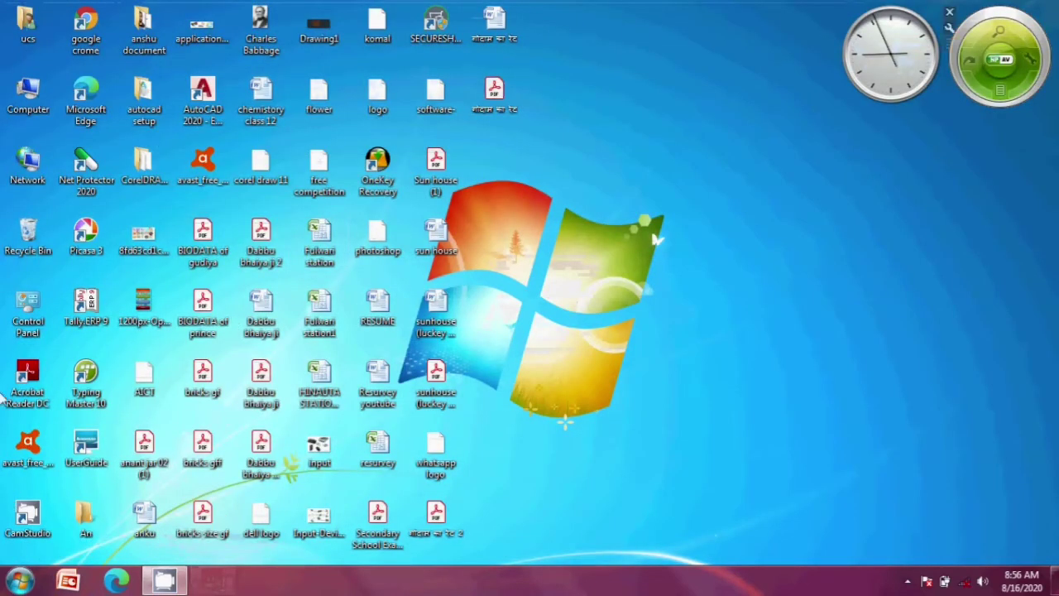
pyautogui.click(18, 580)
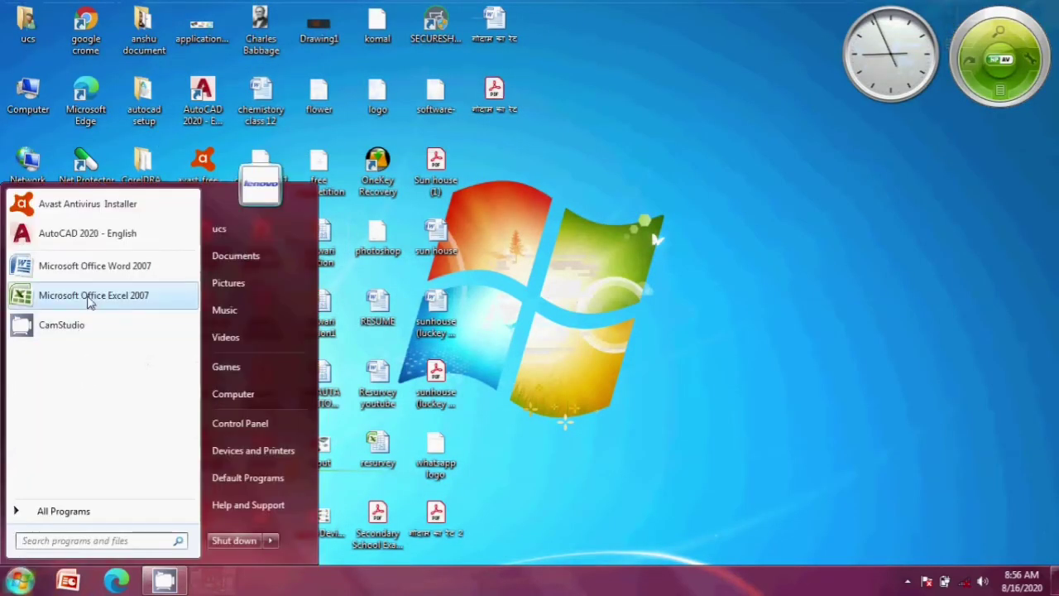
pyautogui.click(91, 301)
# Step: Type the word 'excel' into cell F4
pyautogui.click(454, 232)
pyautogui.click(305, 202)
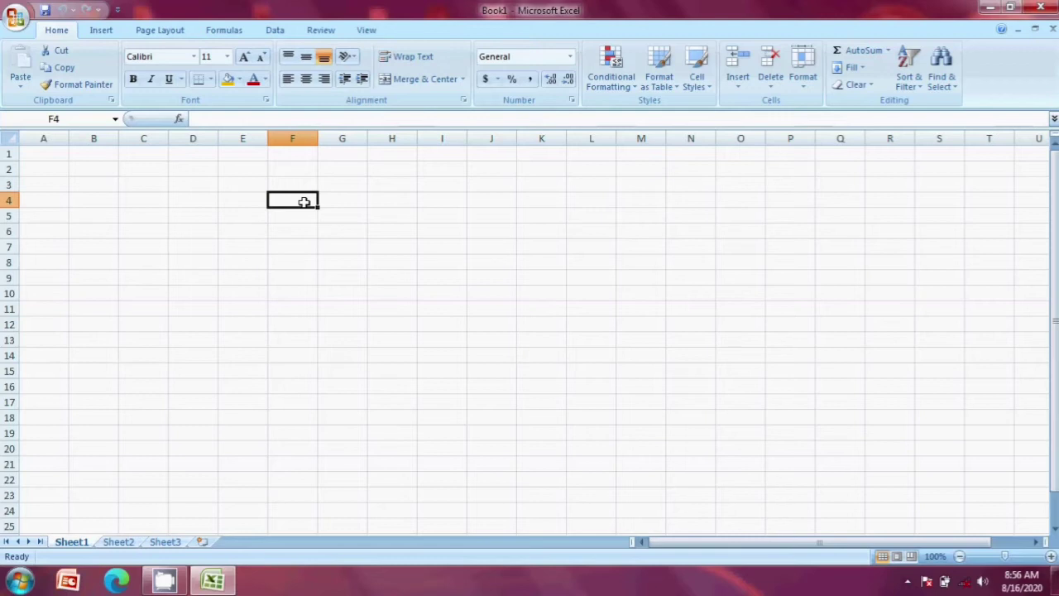
pyautogui.write('exce')
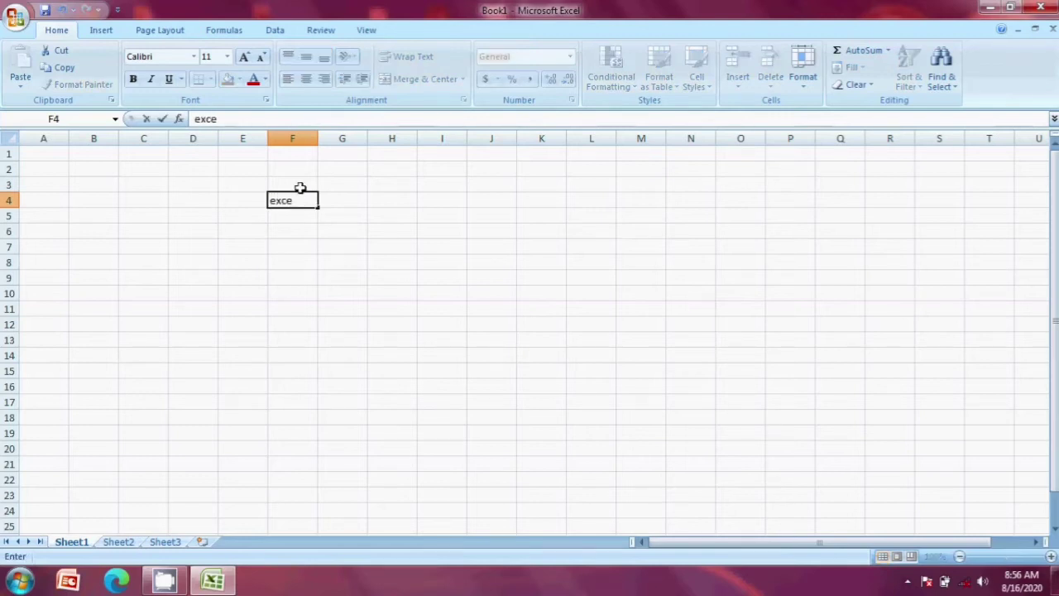
pyautogui.write('l')
# Step: Copy 'excel' from F4 across to L4 and down to row 15 with the fill handle
pyautogui.click(324, 248)
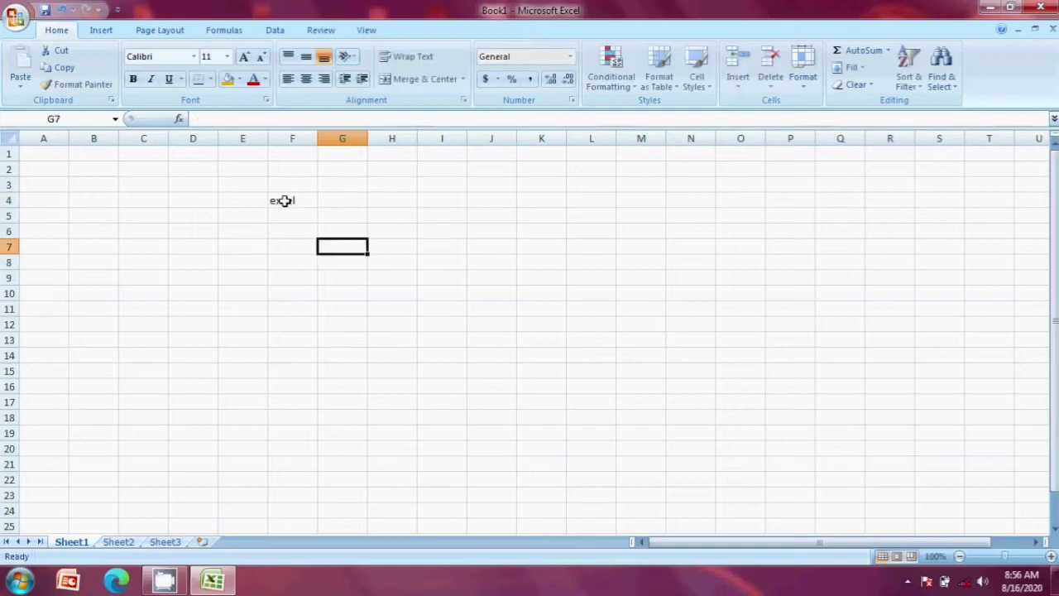
pyautogui.click(285, 201)
pyautogui.moveTo(321, 211); pyautogui.dragTo(542, 216)
pyautogui.click(286, 199)
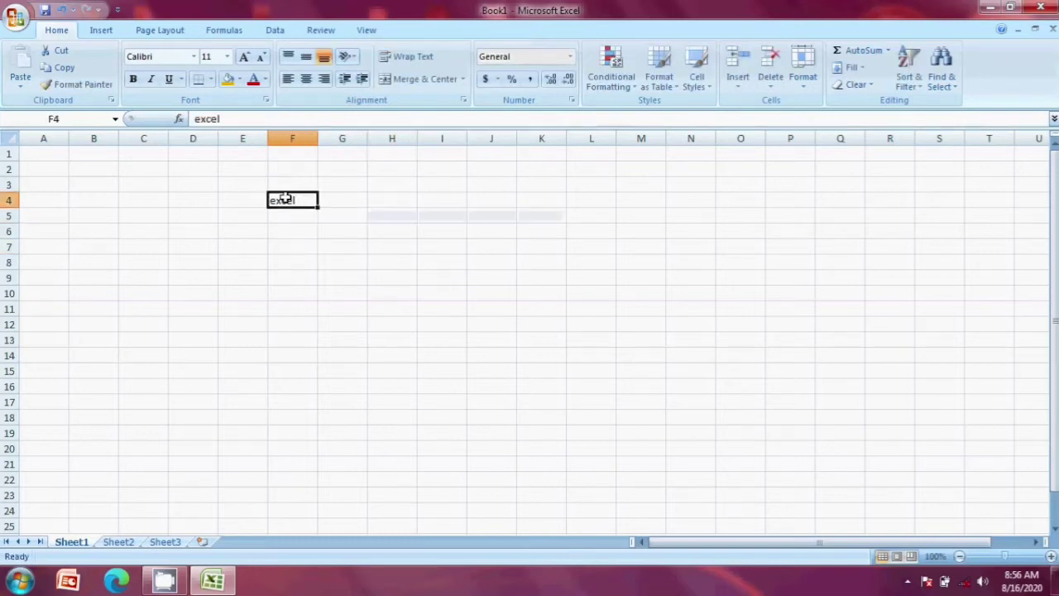
pyautogui.moveTo(317, 206); pyautogui.dragTo(580, 373)
pyautogui.click(801, 260)
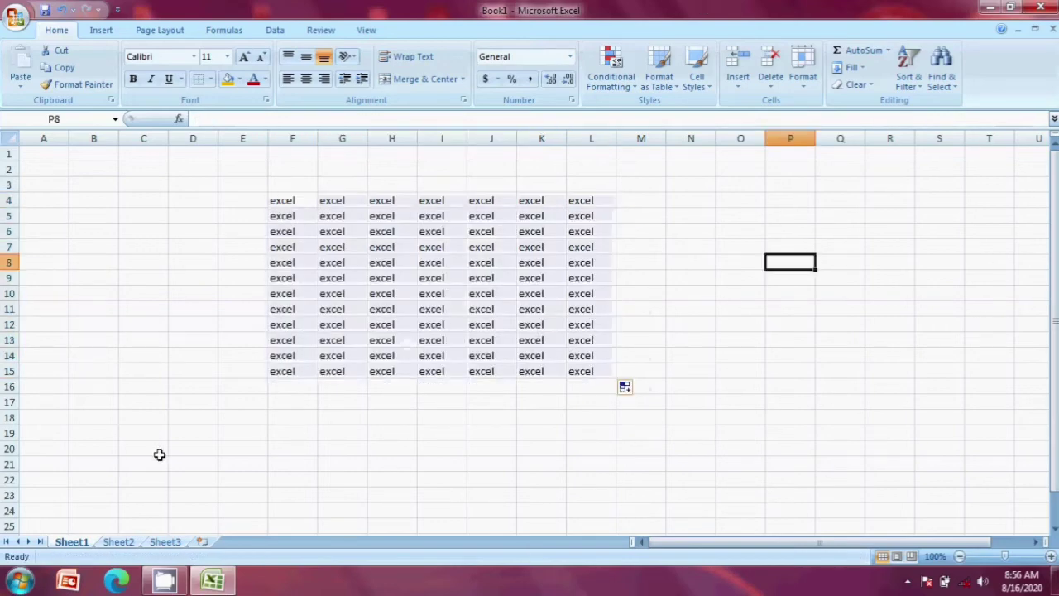
pyautogui.click(804, 78)
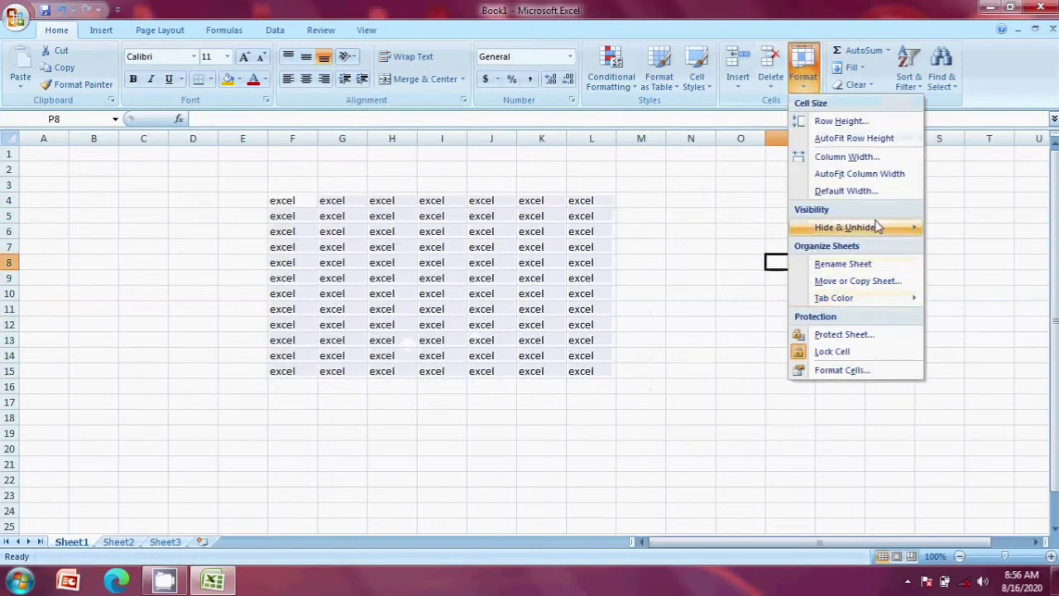
pyautogui.moveTo(875, 227)
pyautogui.click(964, 263)
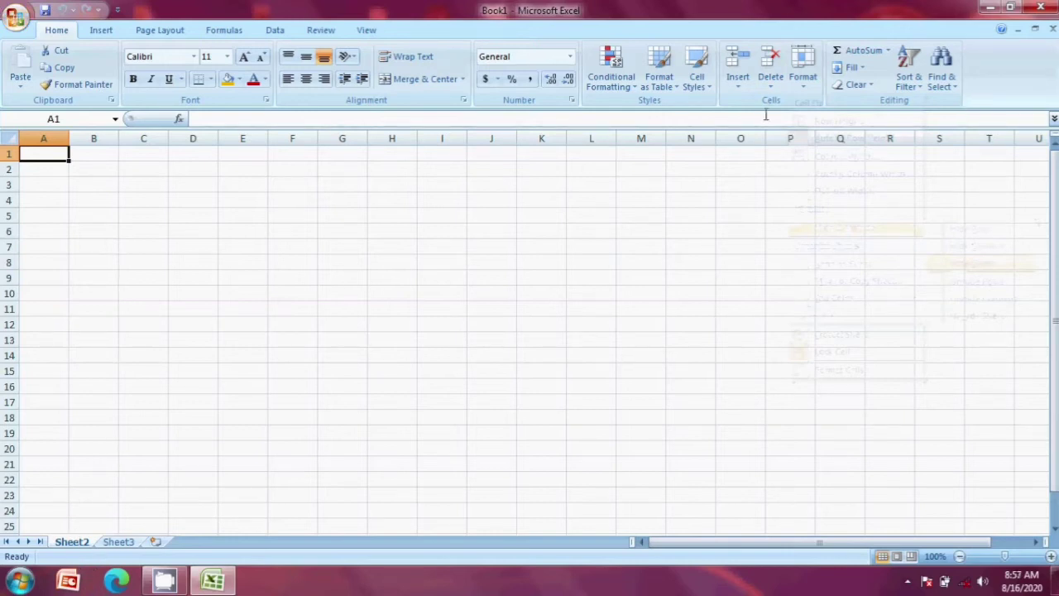
pyautogui.click(812, 93)
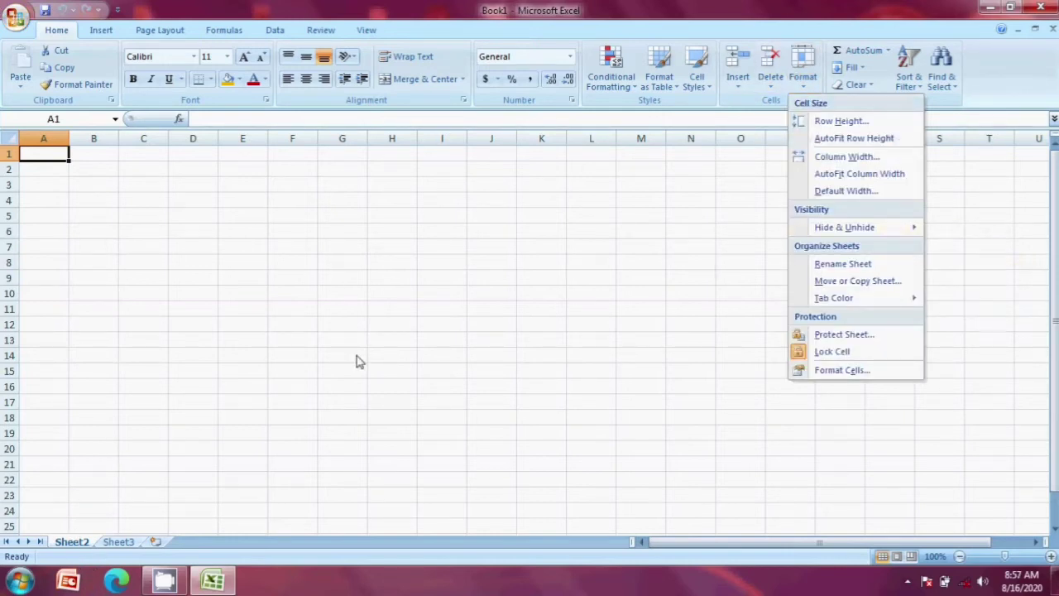
pyautogui.click(294, 154)
pyautogui.click(551, 218)
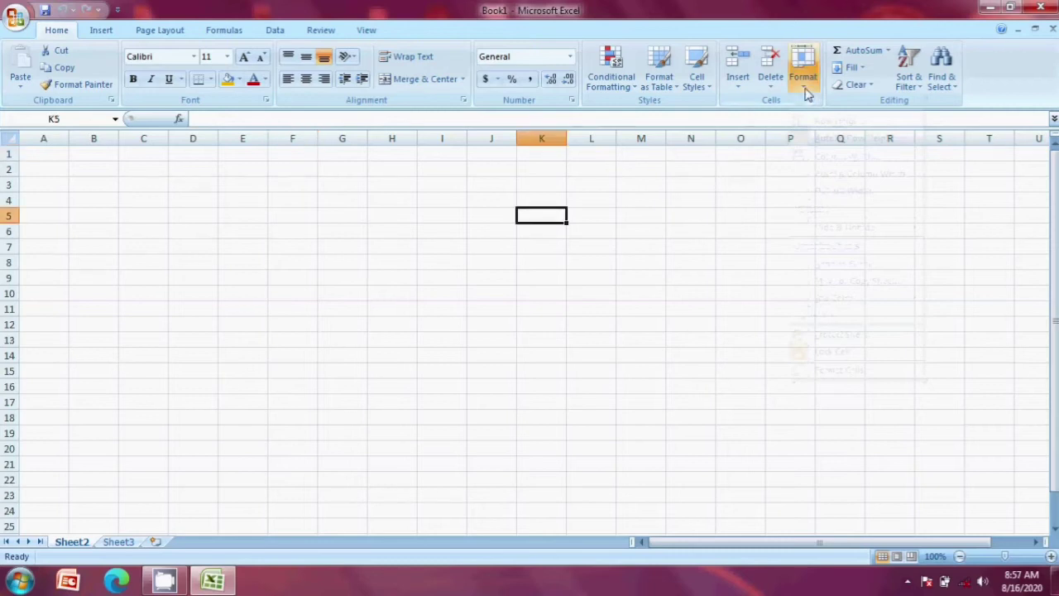
pyautogui.click(804, 96)
pyautogui.moveTo(836, 225)
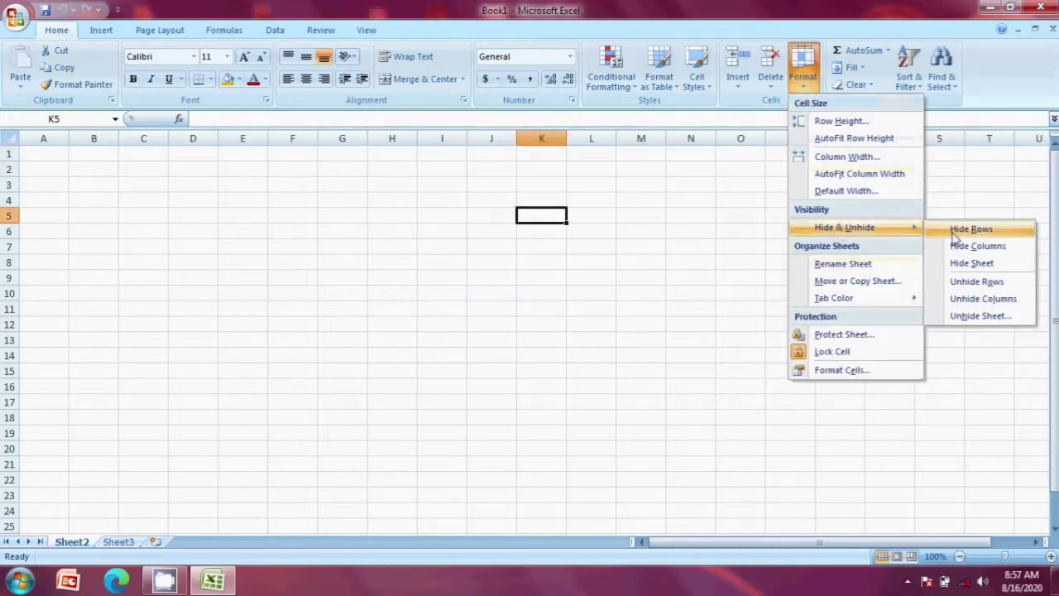
pyautogui.click(975, 321)
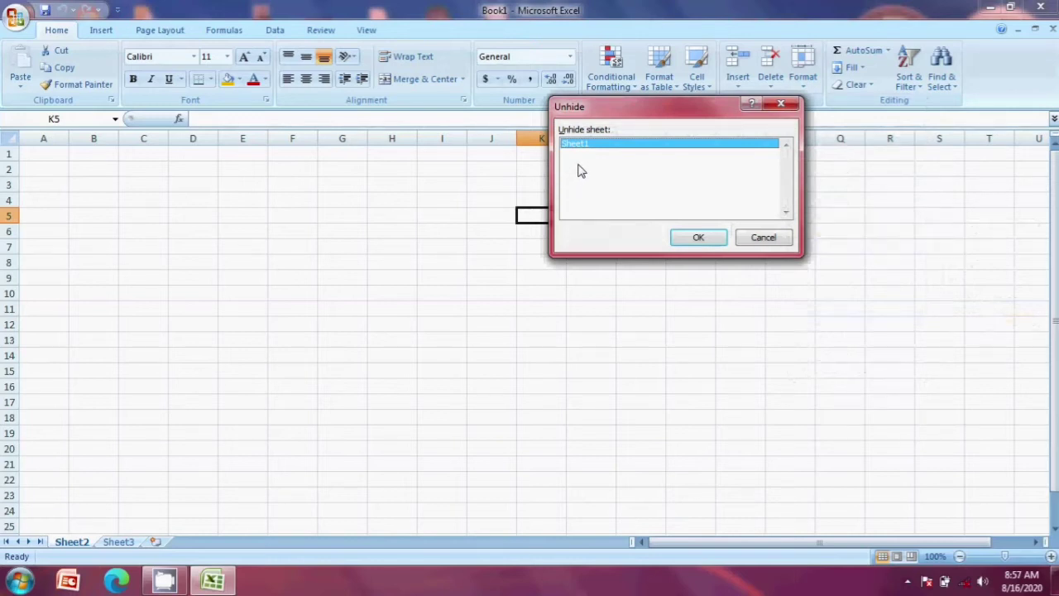
pyautogui.click(696, 237)
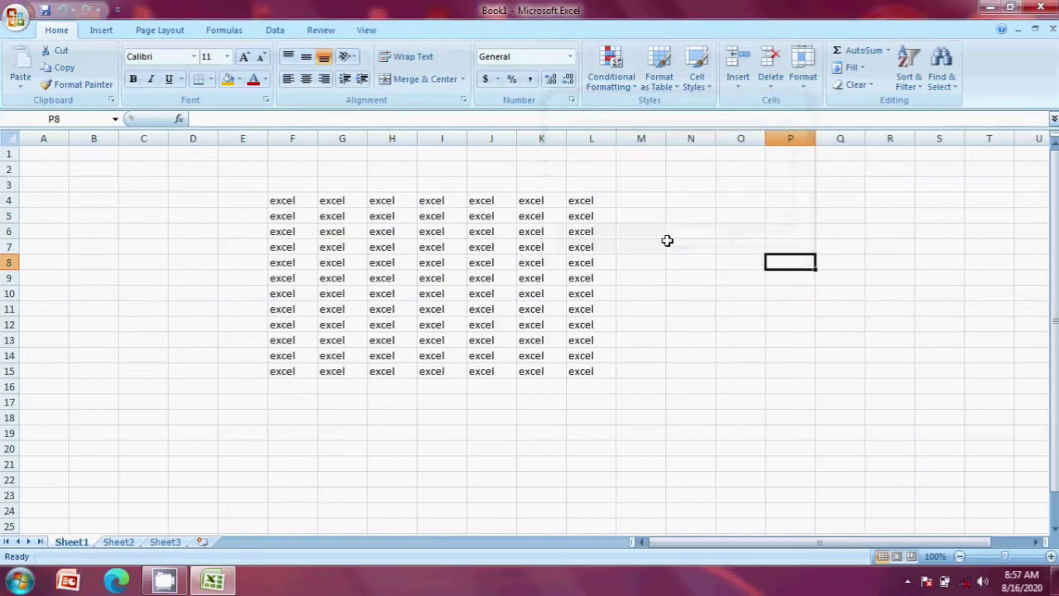
# Step: Rename the Sheet1 tab to 'excel'
pyautogui.click(804, 83)
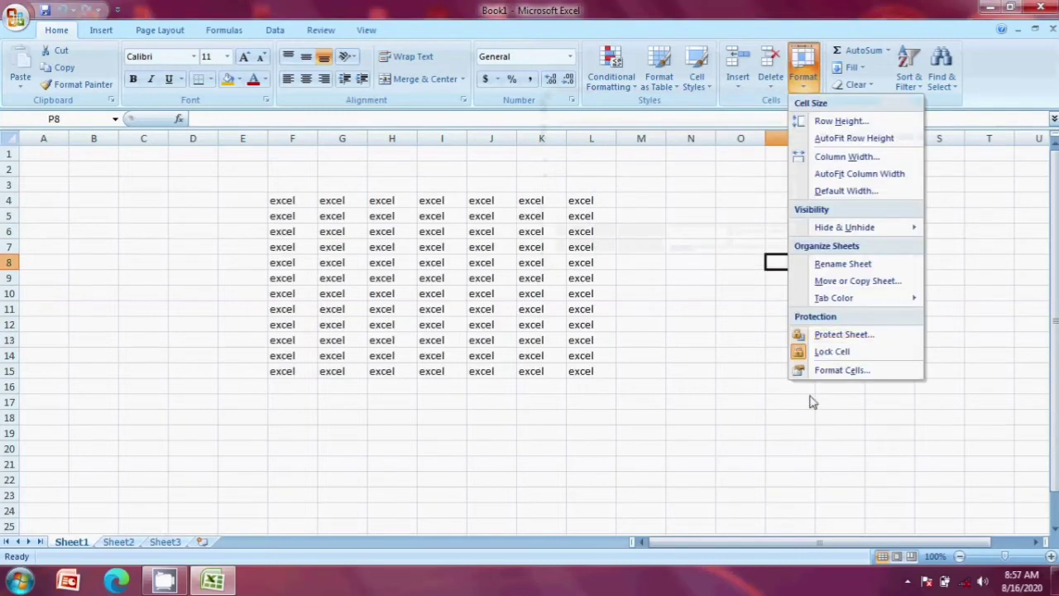
pyautogui.click(850, 265)
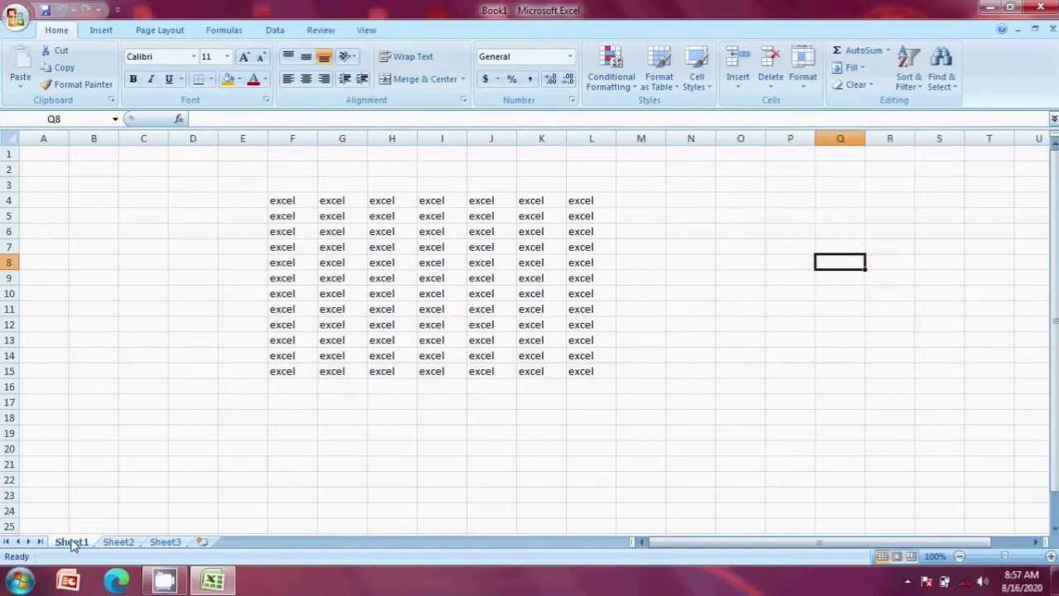
pyautogui.click(801, 87)
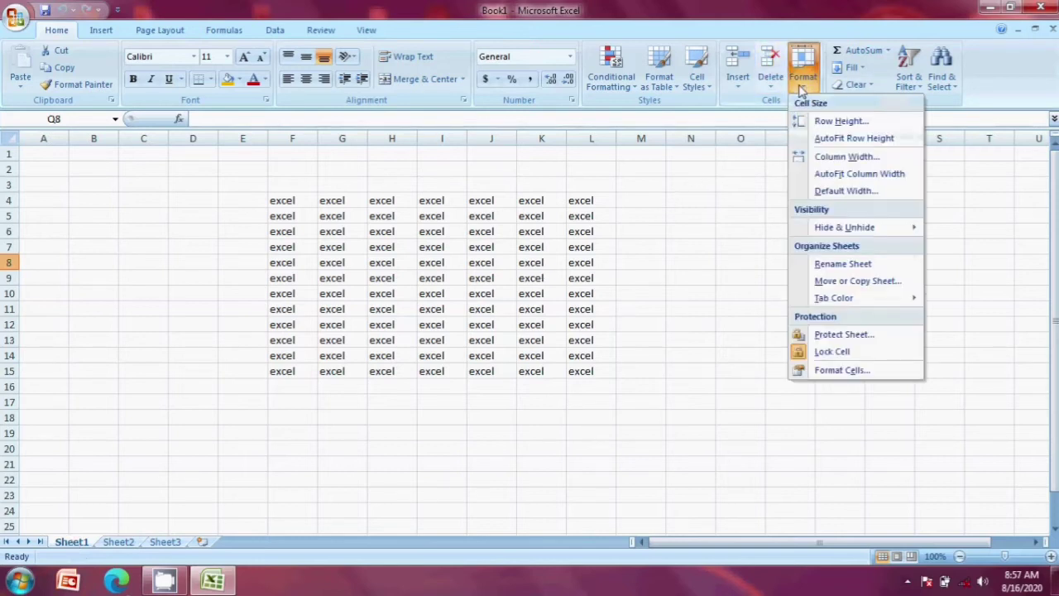
pyautogui.click(843, 265)
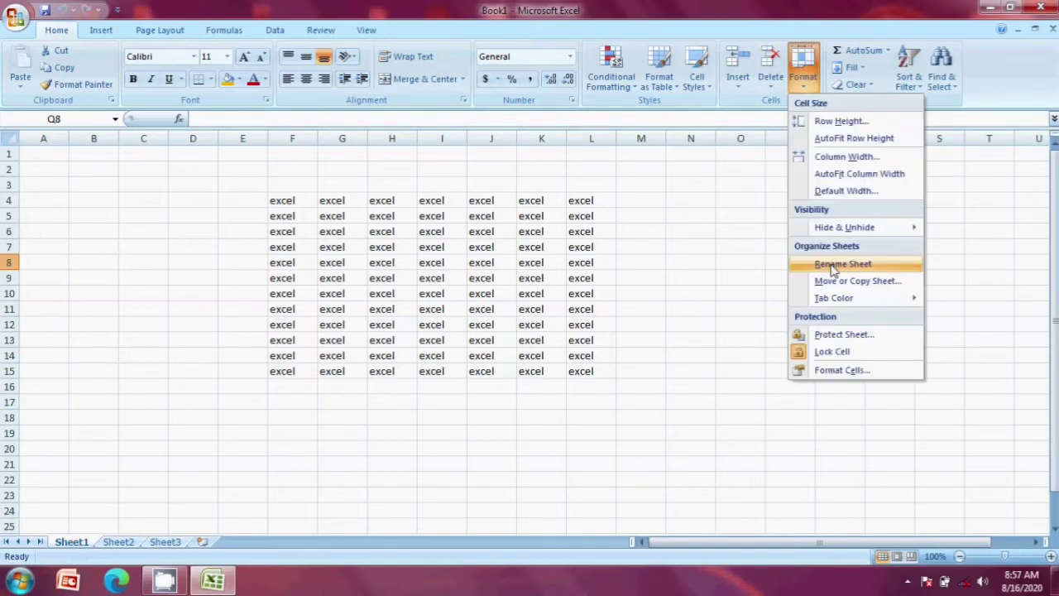
pyautogui.click(843, 265)
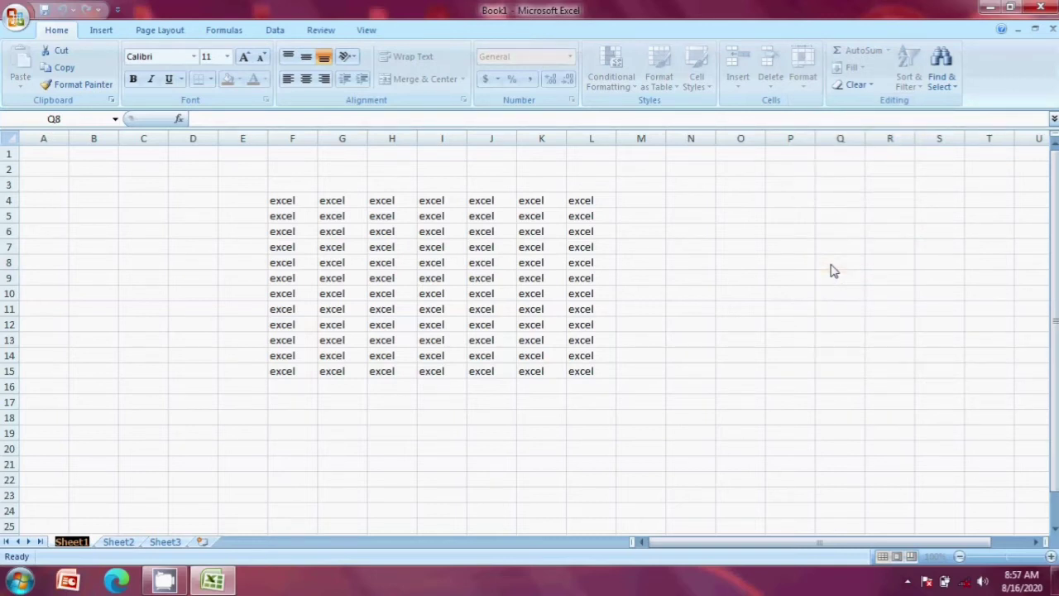
pyautogui.write('e')
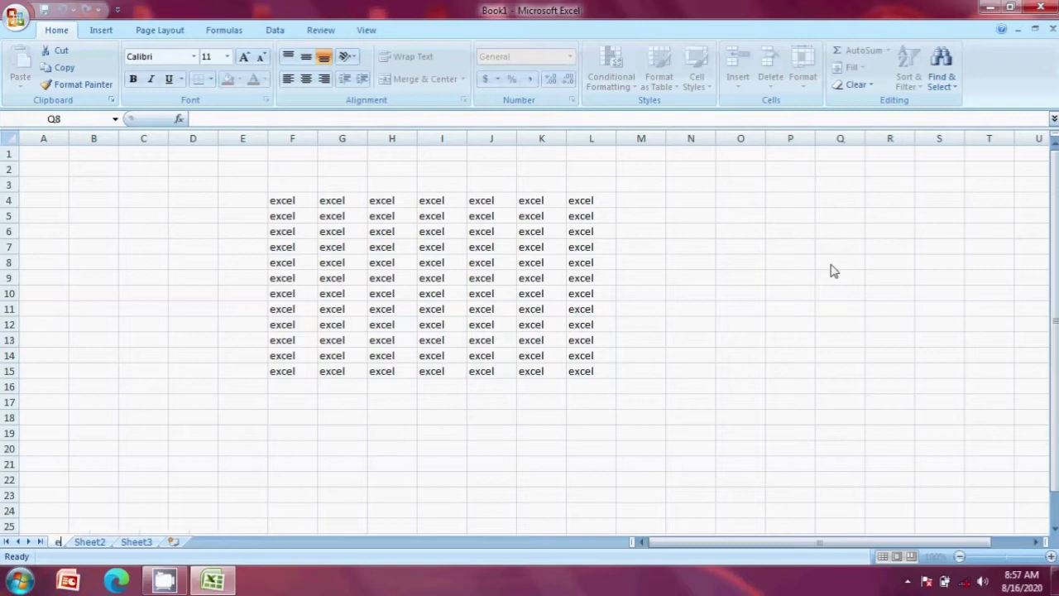
pyautogui.write('xcel')
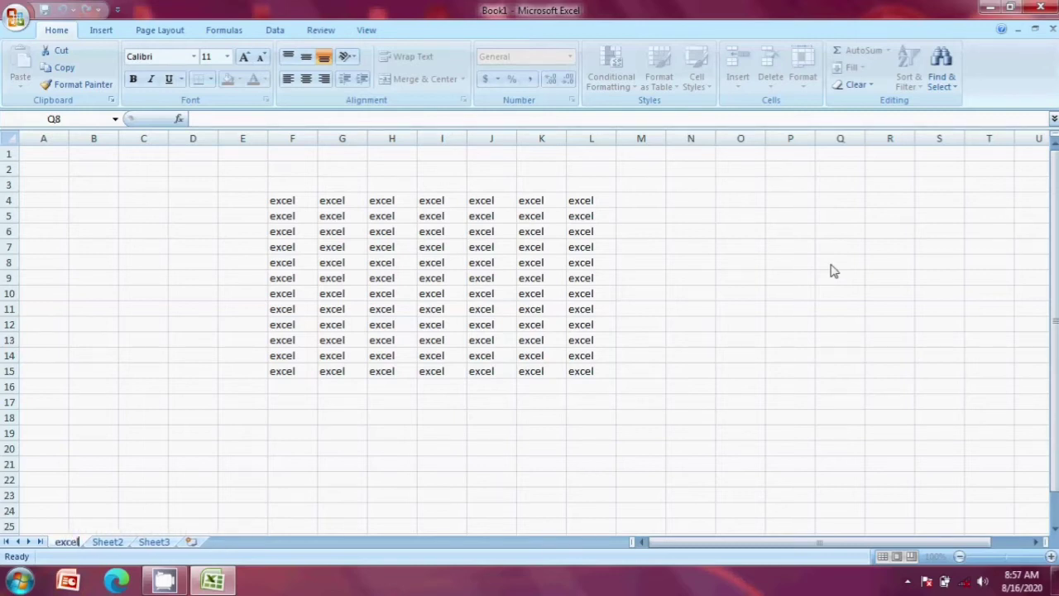
pyautogui.click(242, 448)
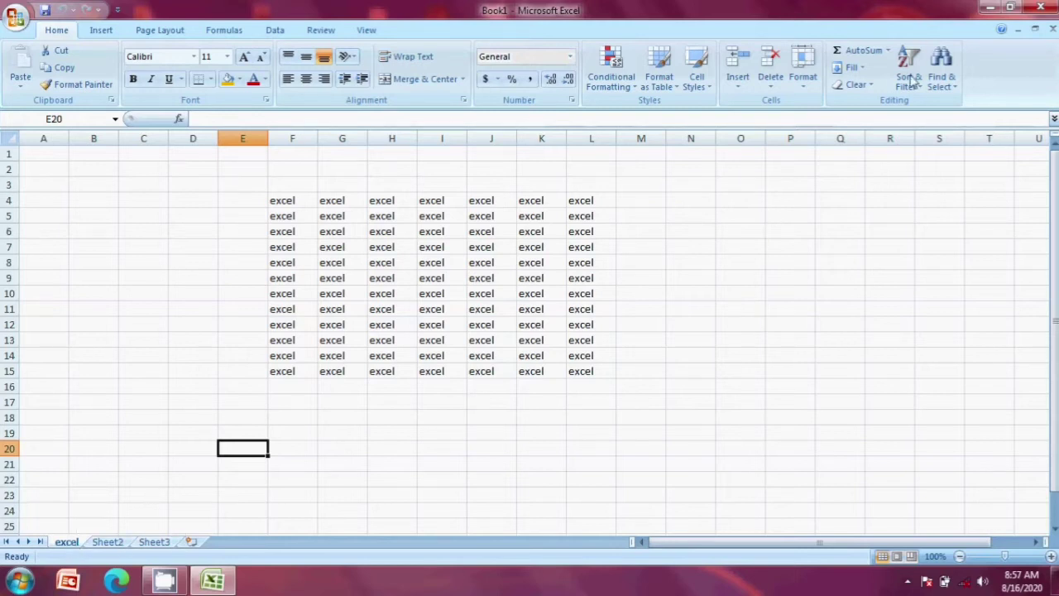
# Step: Move the excel sheet before Sheet3 with Move or Copy Sheet
pyautogui.doubleClick(809, 94)
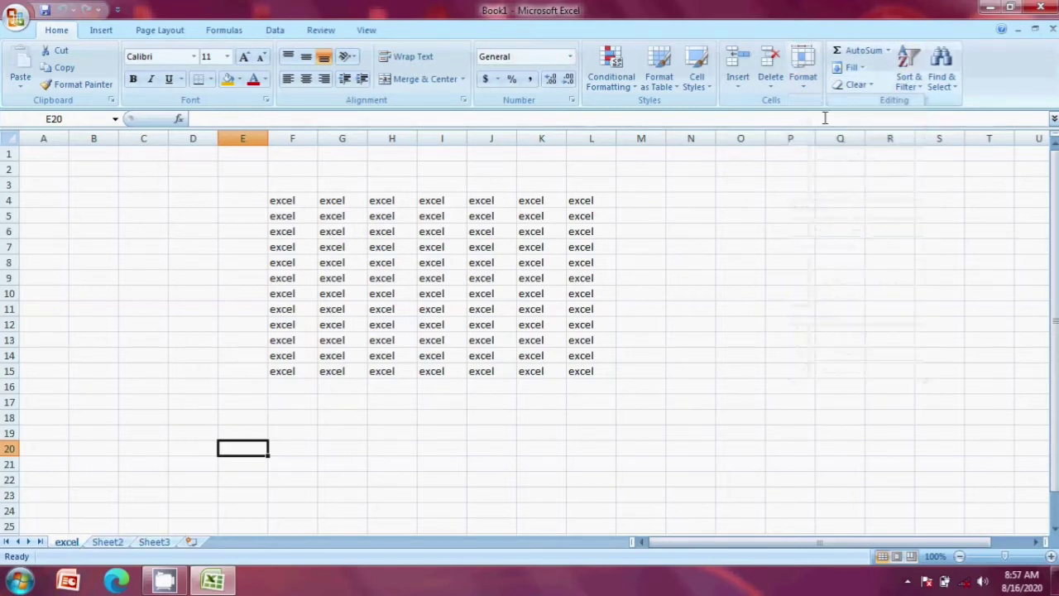
pyautogui.click(802, 93)
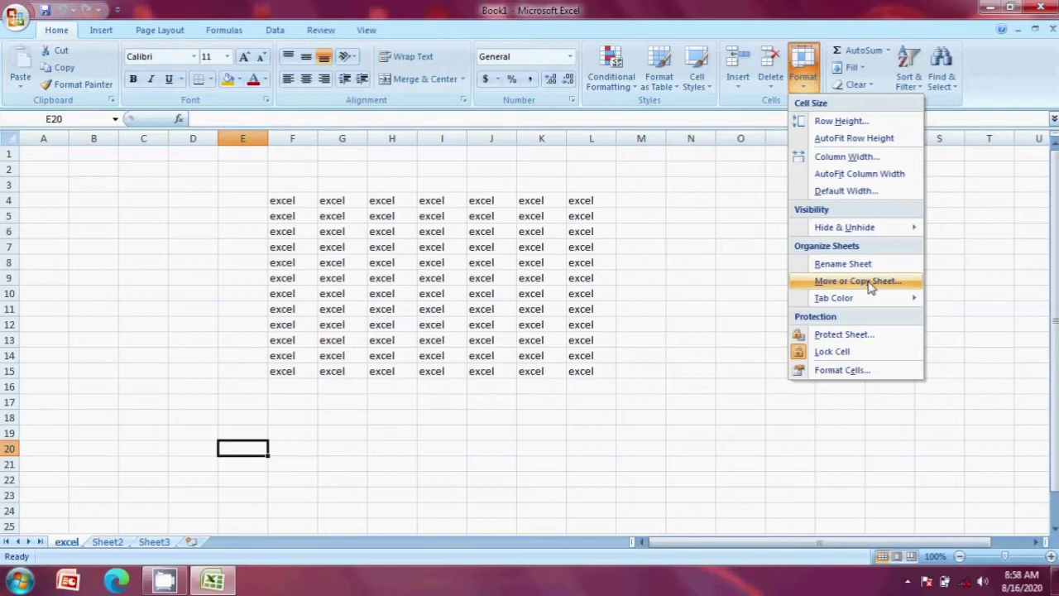
pyautogui.click(886, 283)
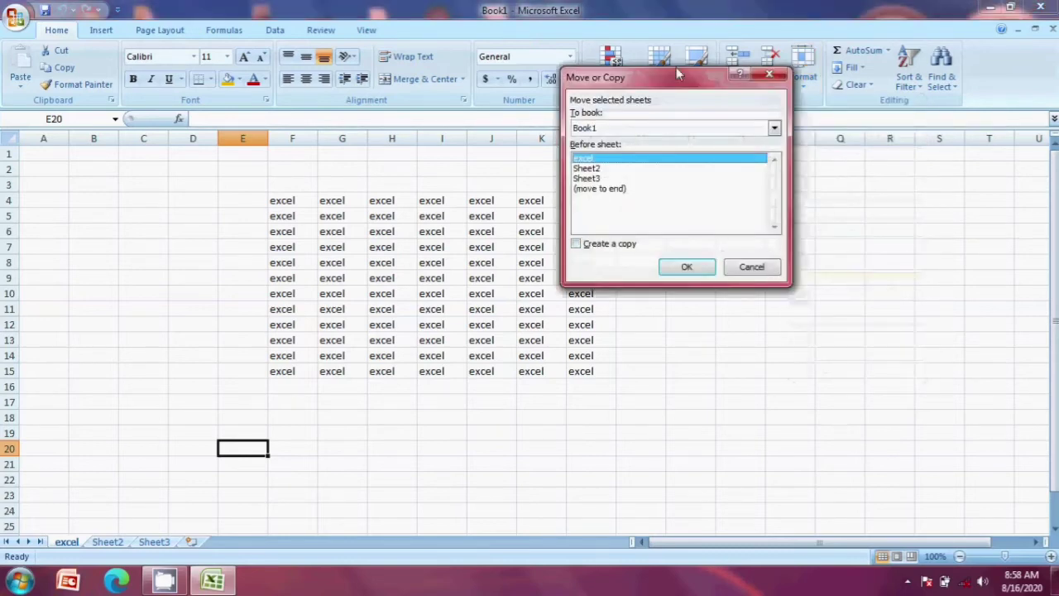
pyautogui.moveTo(662, 81); pyautogui.dragTo(472, 70)
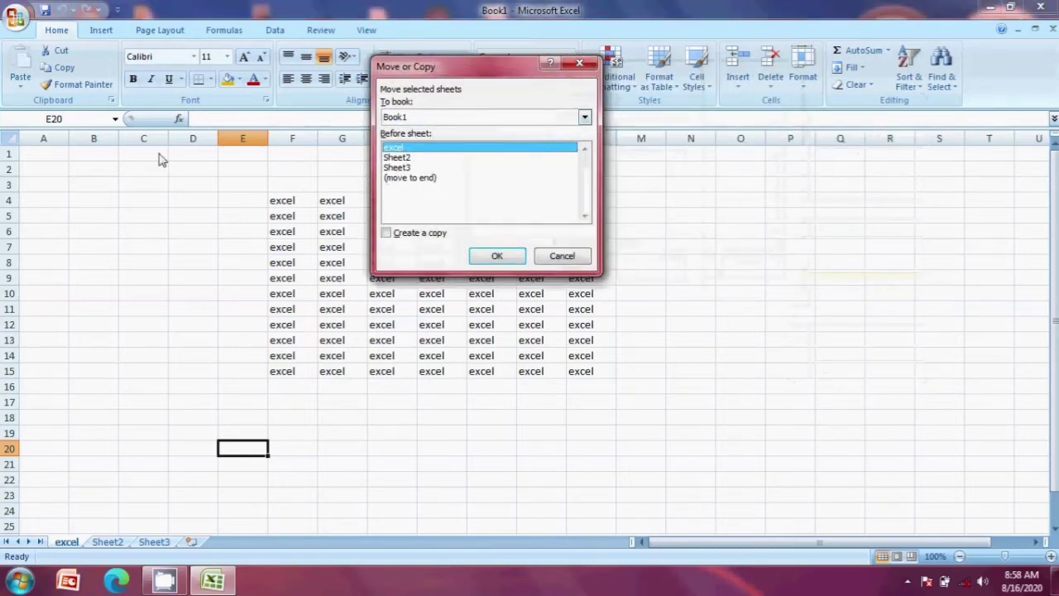
pyautogui.click(400, 168)
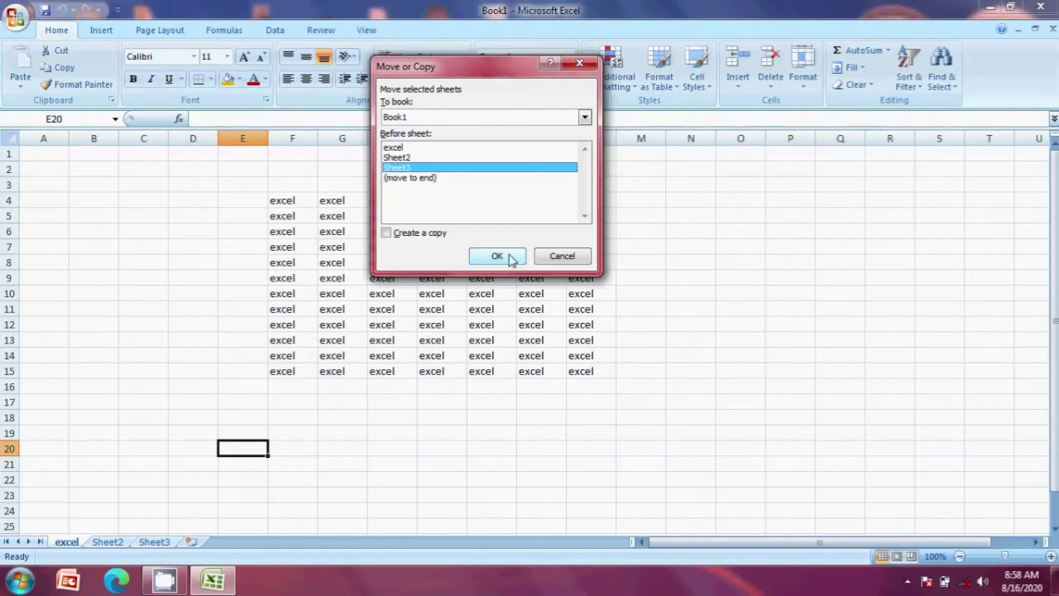
pyautogui.click(497, 257)
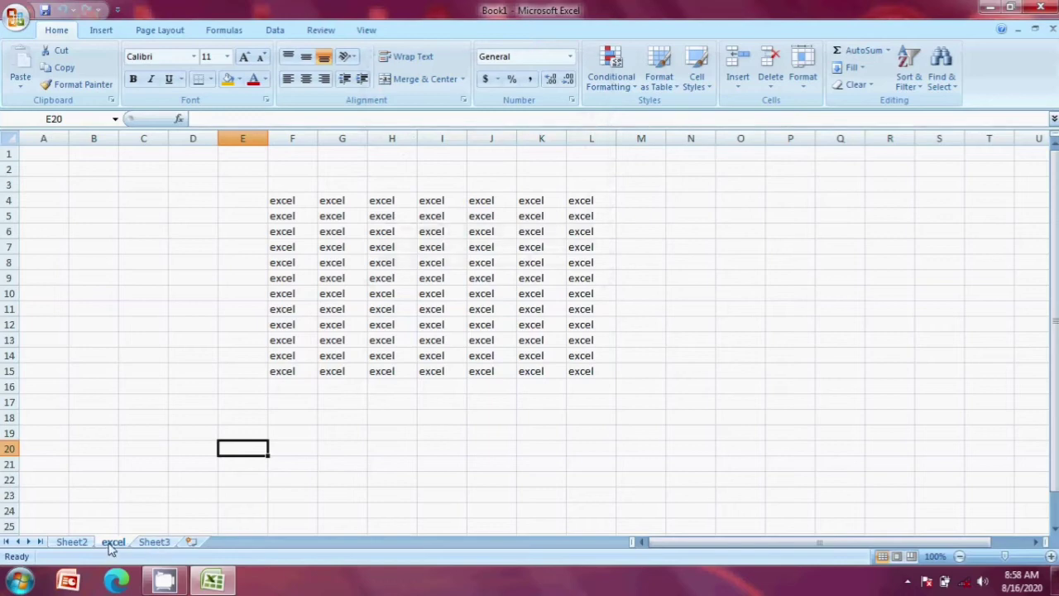
# Step: Move the excel sheet to the end, after Sheet3
pyautogui.click(802, 79)
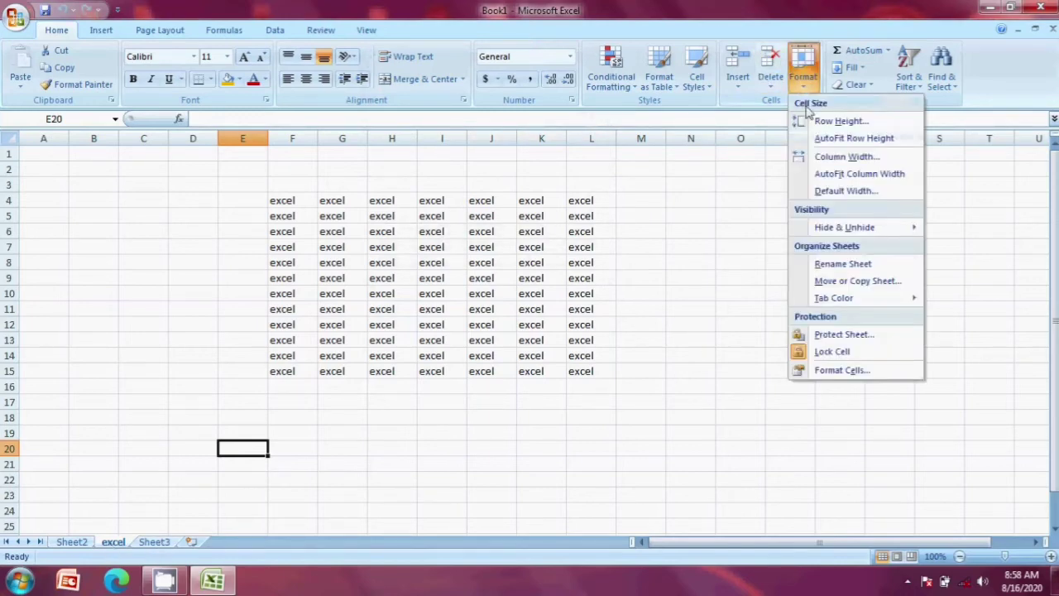
pyautogui.click(837, 281)
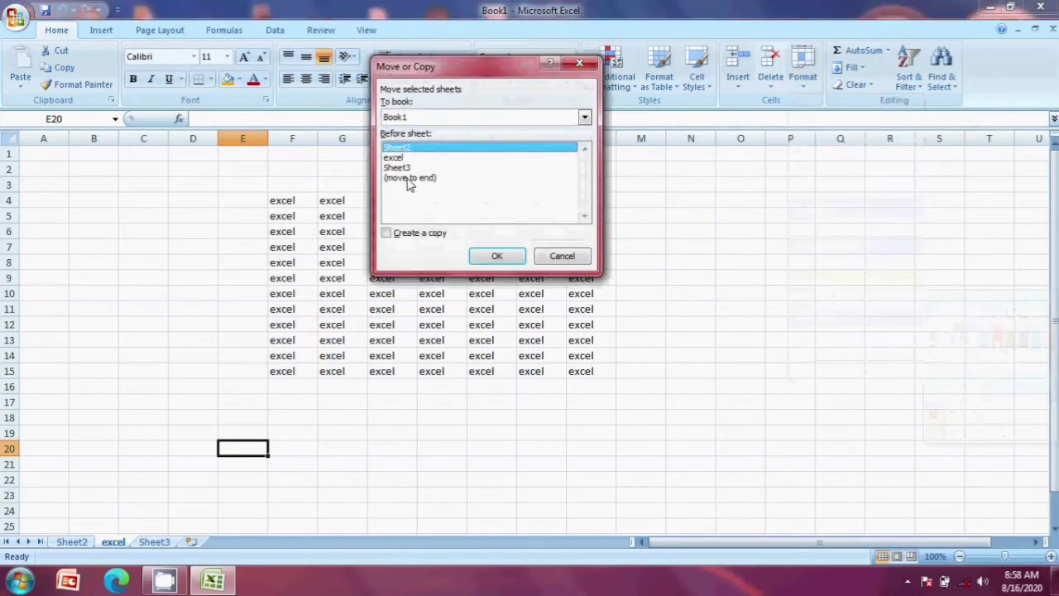
pyautogui.click(408, 178)
pyautogui.click(497, 256)
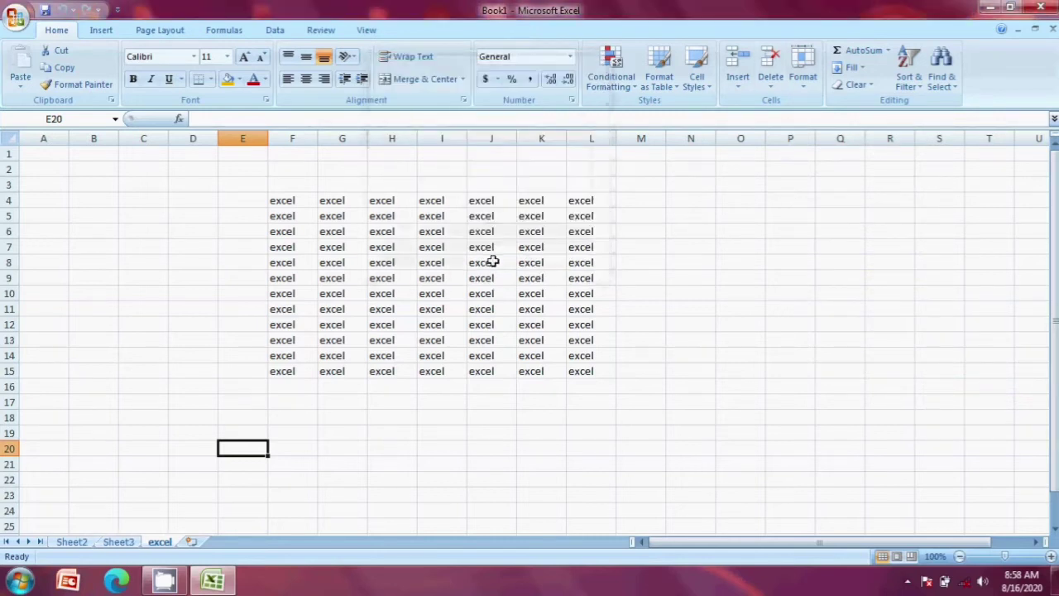
# Step: Copy the excel sheet with Create a copy, placing excel (2) before Sheet3
pyautogui.click(799, 81)
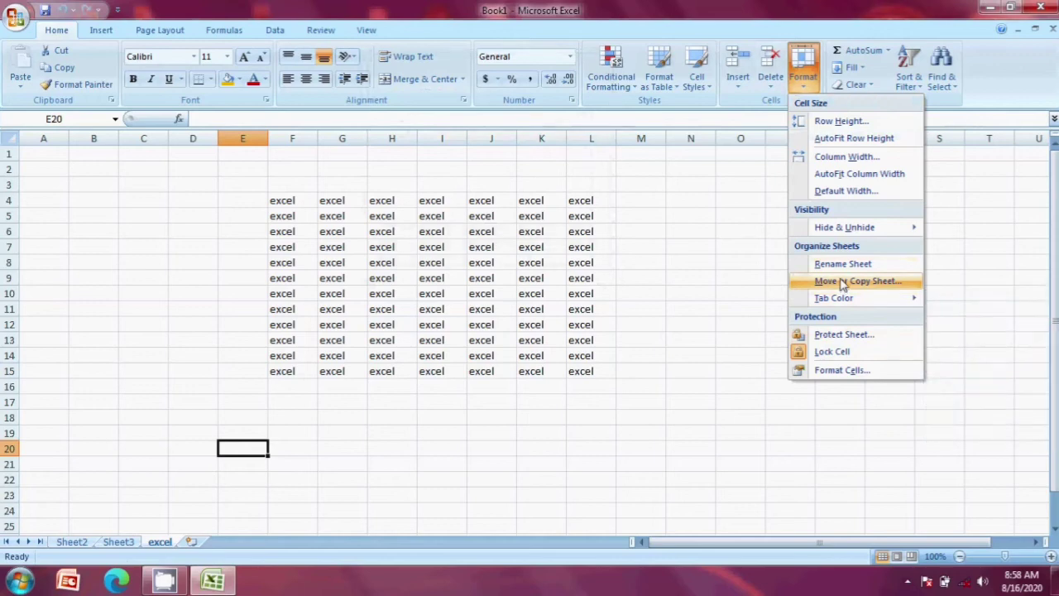
pyautogui.click(842, 281)
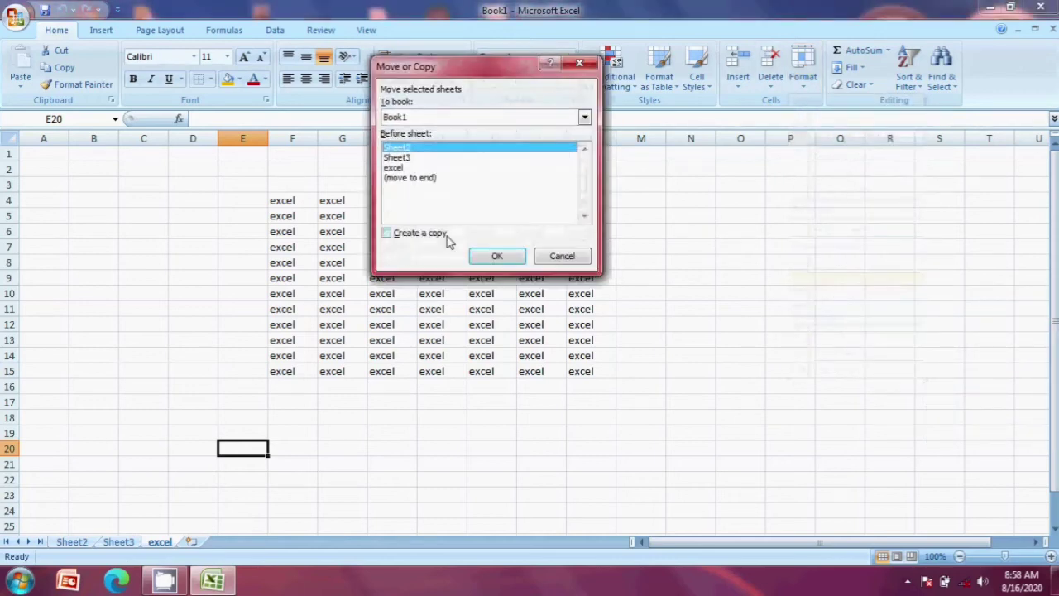
pyautogui.click(386, 235)
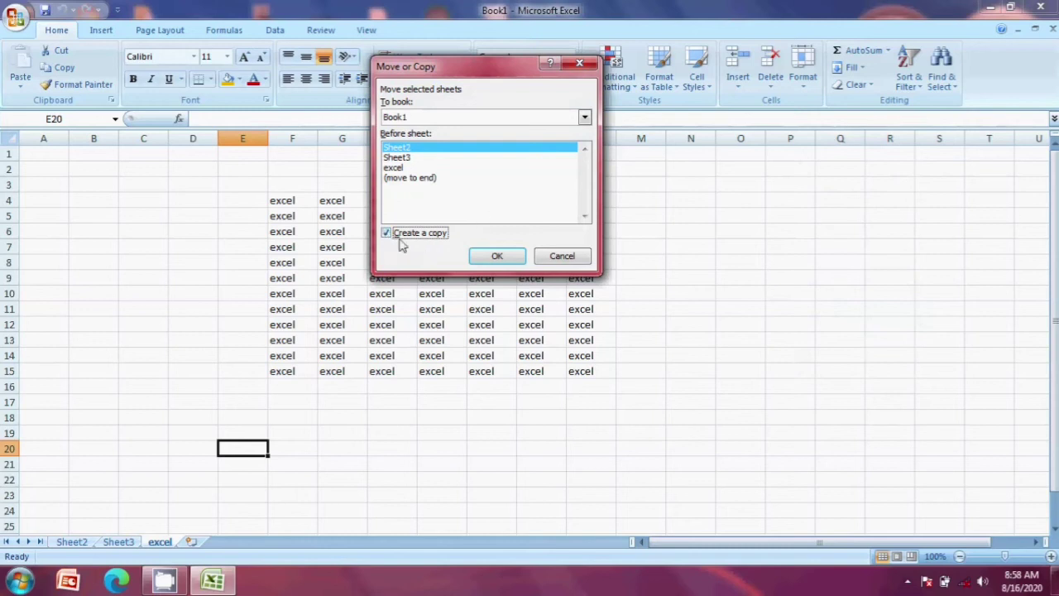
pyautogui.click(396, 158)
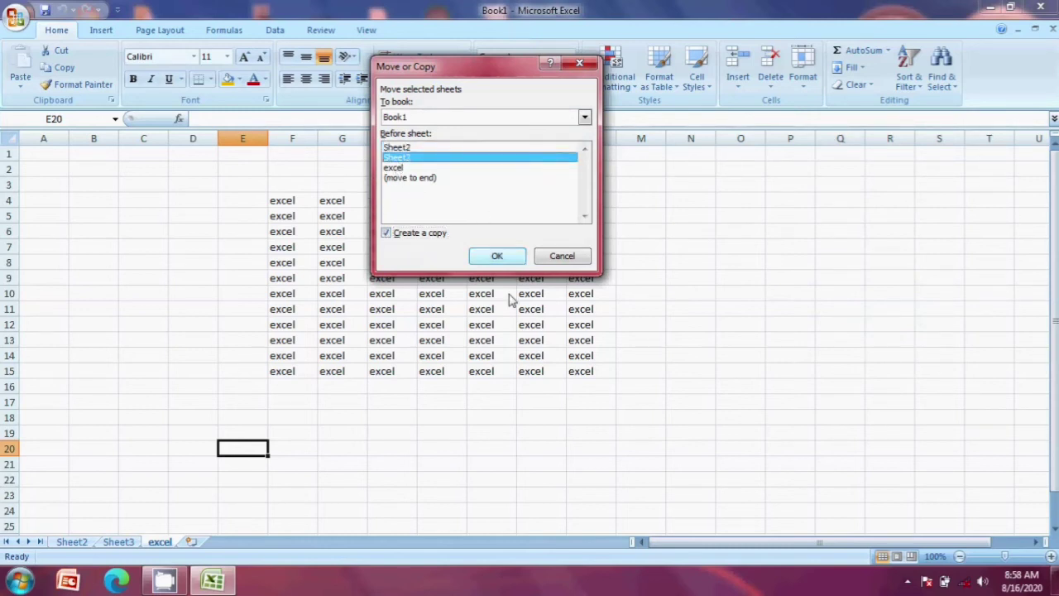
pyautogui.click(499, 257)
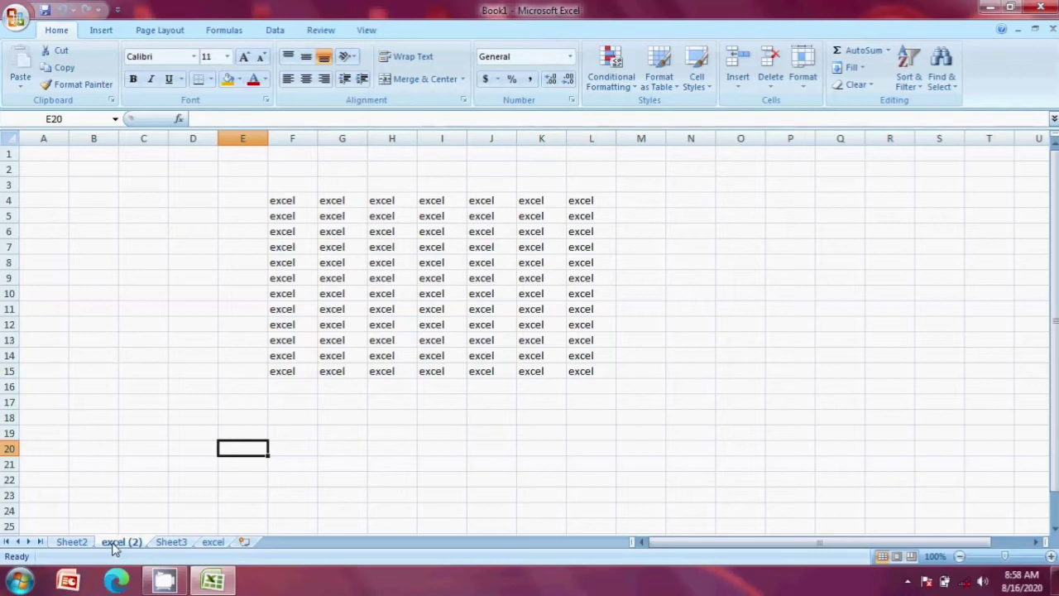
pyautogui.click(808, 90)
# Step: Give the excel (2) sheet tab the red Standard Colors tab colour
pyautogui.moveTo(836, 300)
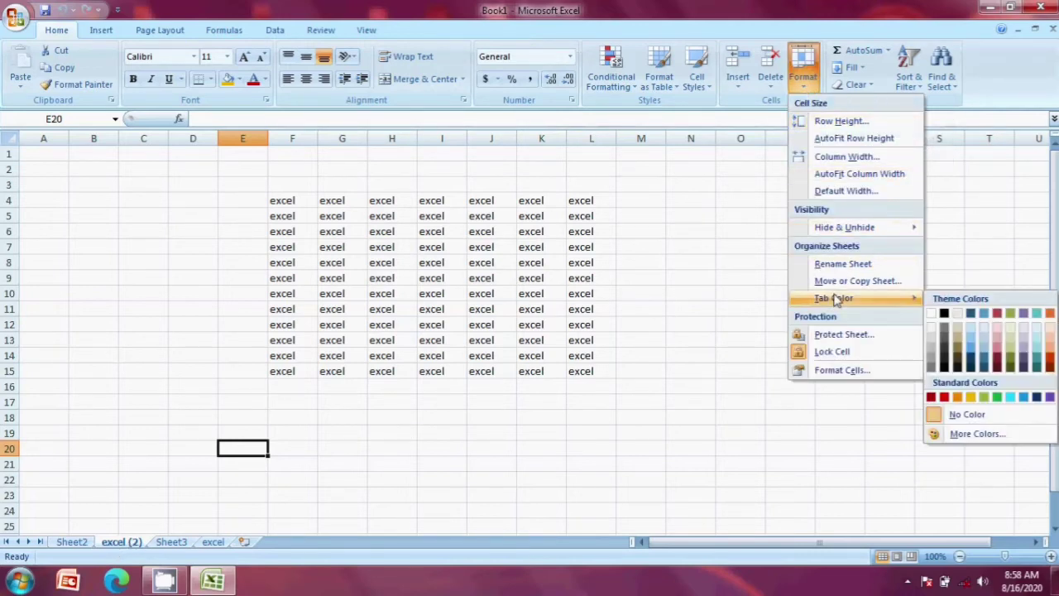
pyautogui.click(859, 281)
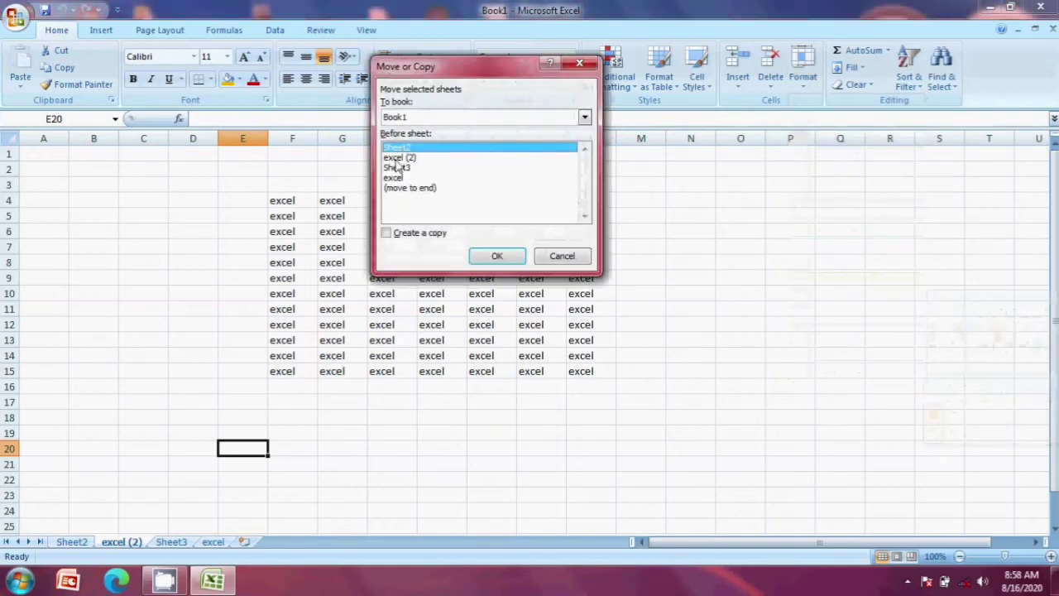
pyautogui.click(551, 258)
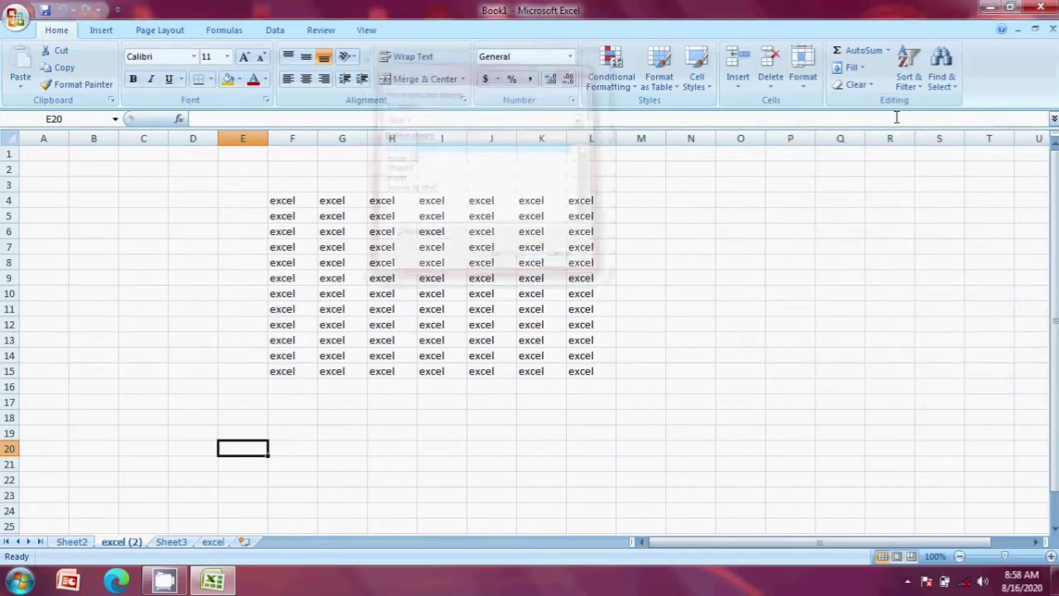
pyautogui.click(804, 79)
pyautogui.moveTo(840, 303)
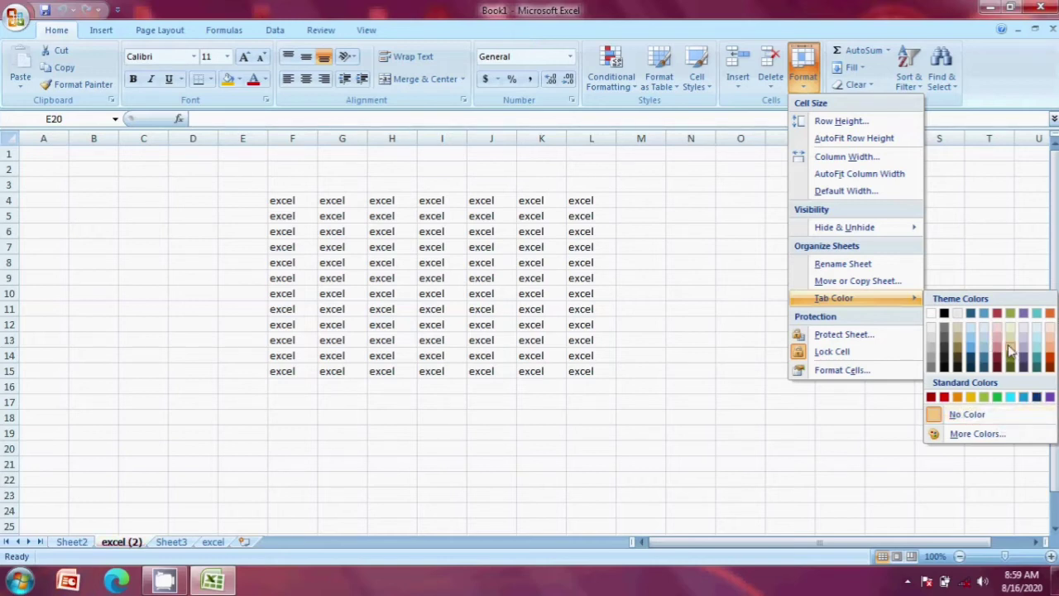
pyautogui.click(943, 398)
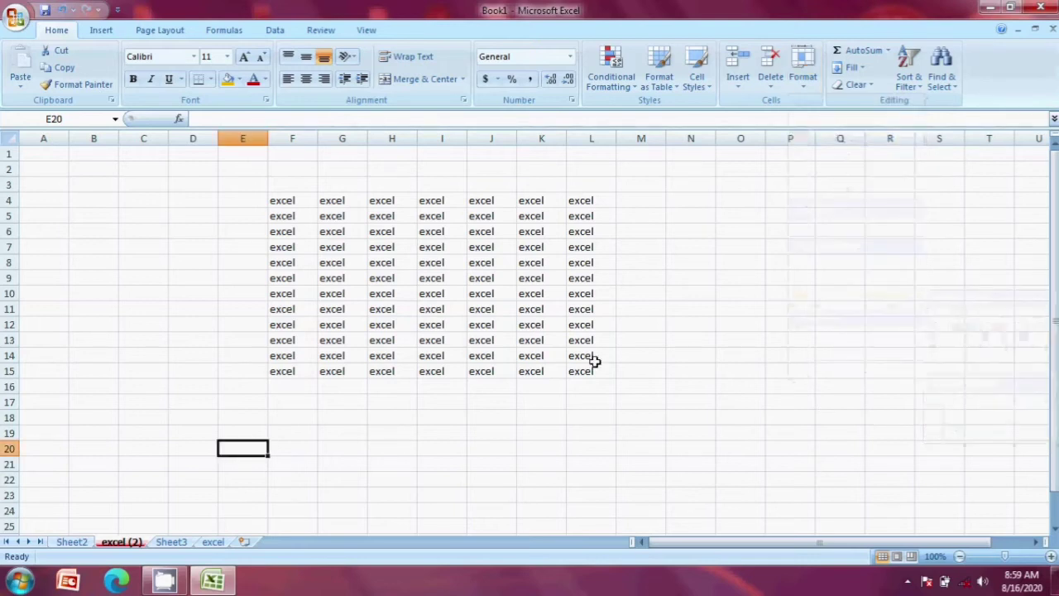
pyautogui.click(809, 83)
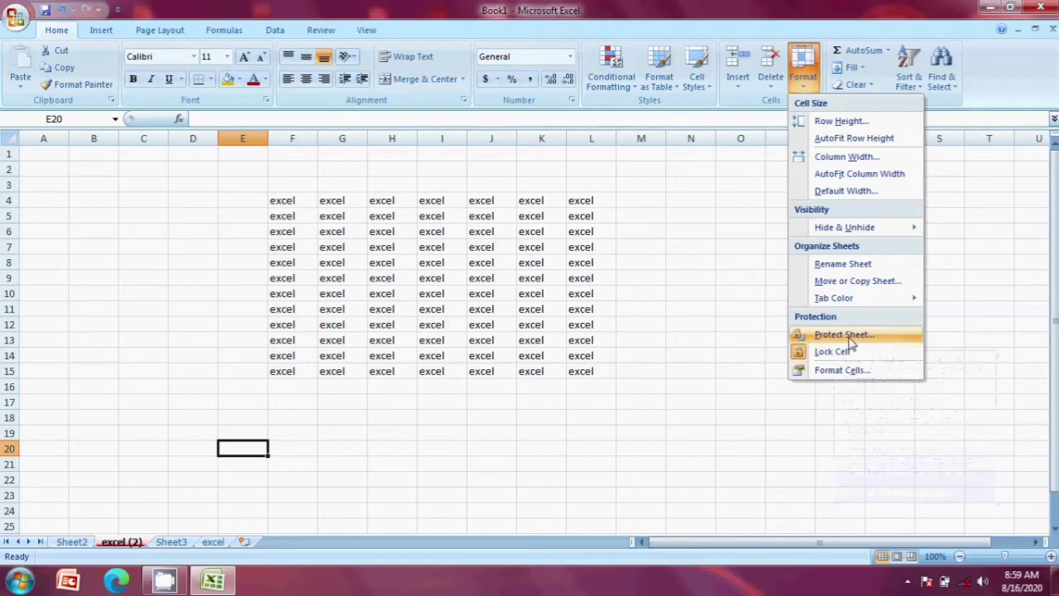
# Step: Protect the excel (2) sheet with a password, entering it twice
pyautogui.click(847, 338)
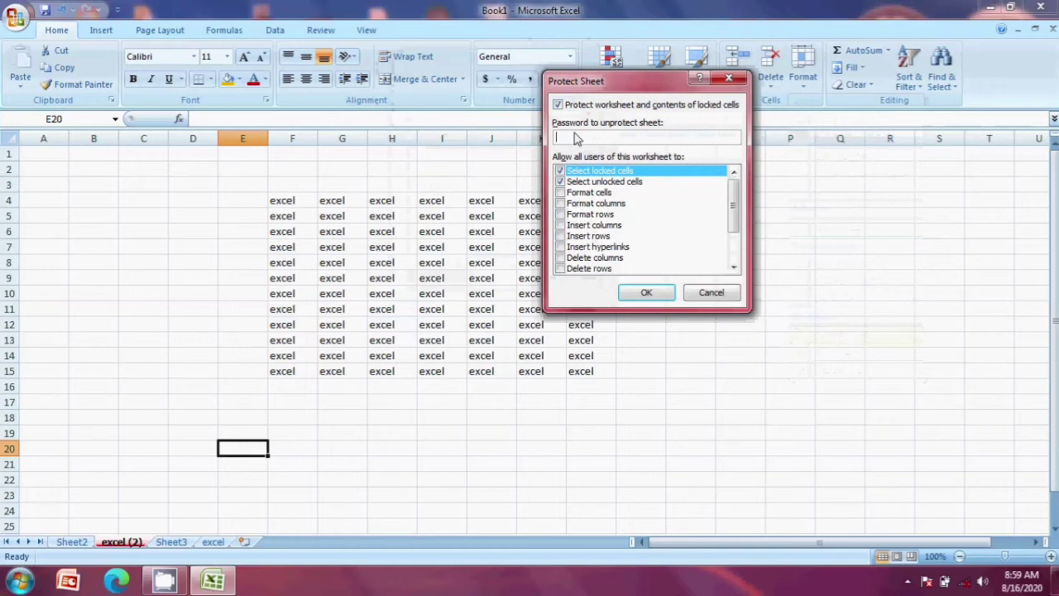
pyautogui.write('123')
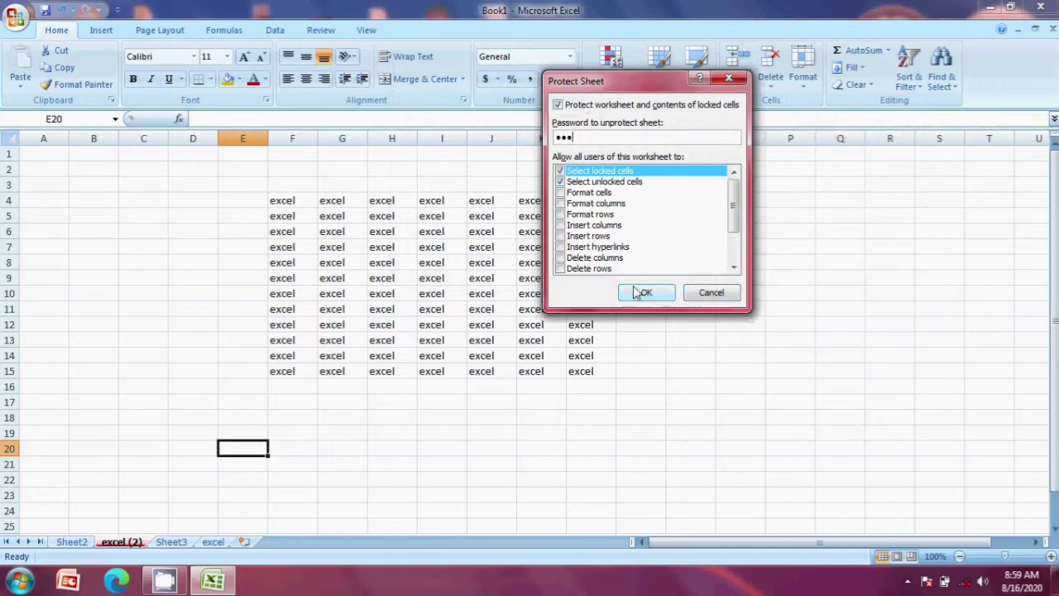
pyautogui.click(644, 293)
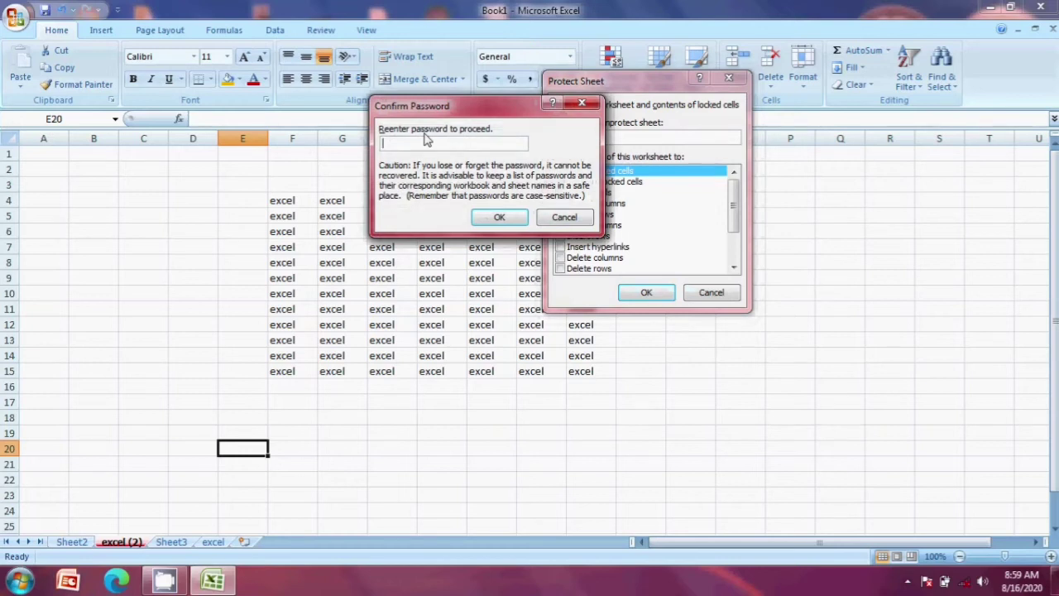
pyautogui.write('123')
pyautogui.click(501, 216)
# Step: Try editing cell O12 and dismiss the read-only warning
pyautogui.click(763, 322)
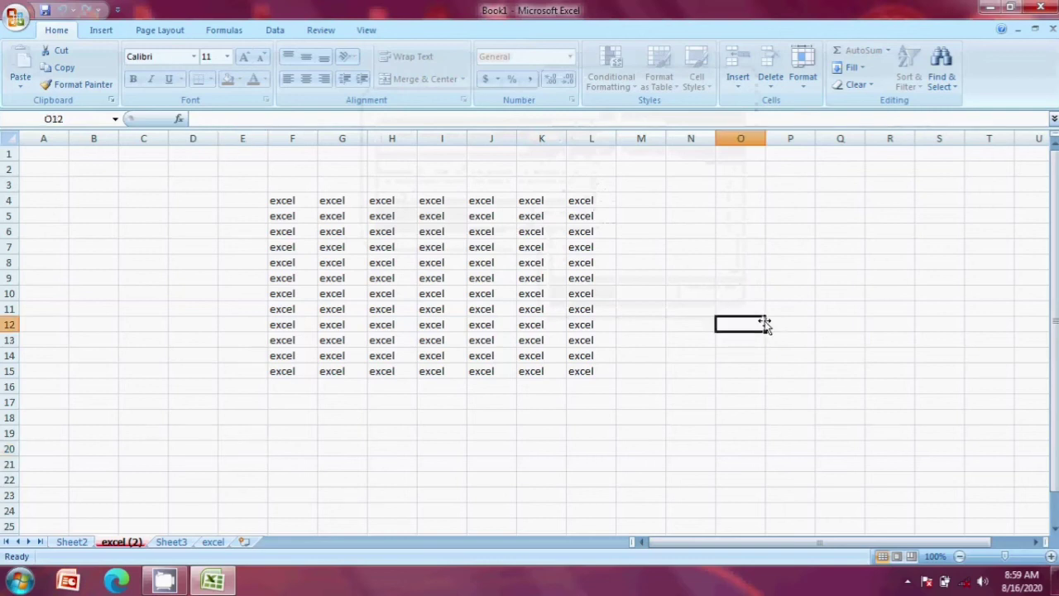
pyautogui.doubleClick(763, 322)
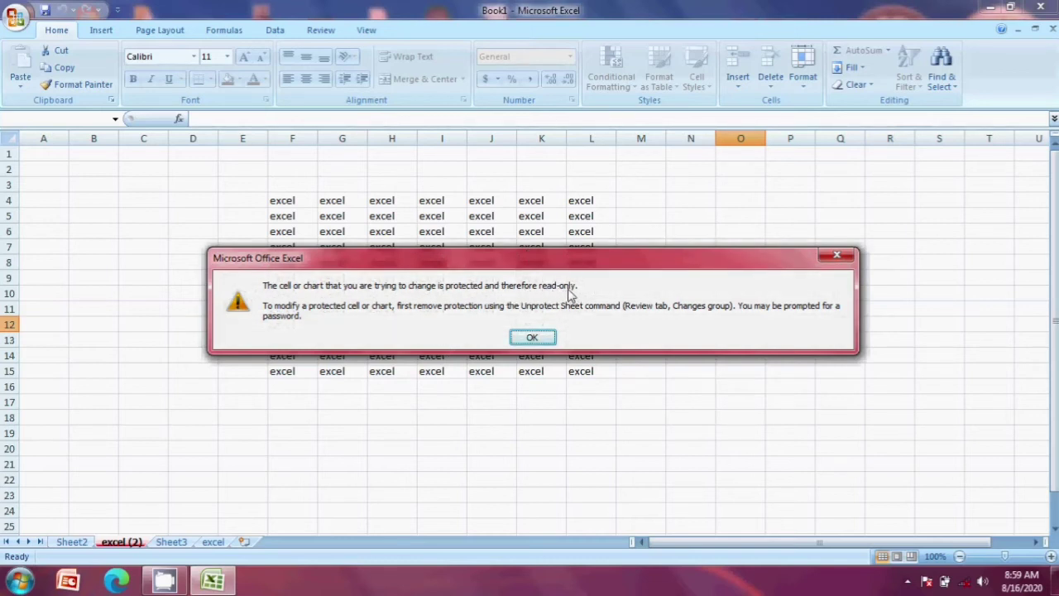
pyautogui.click(836, 259)
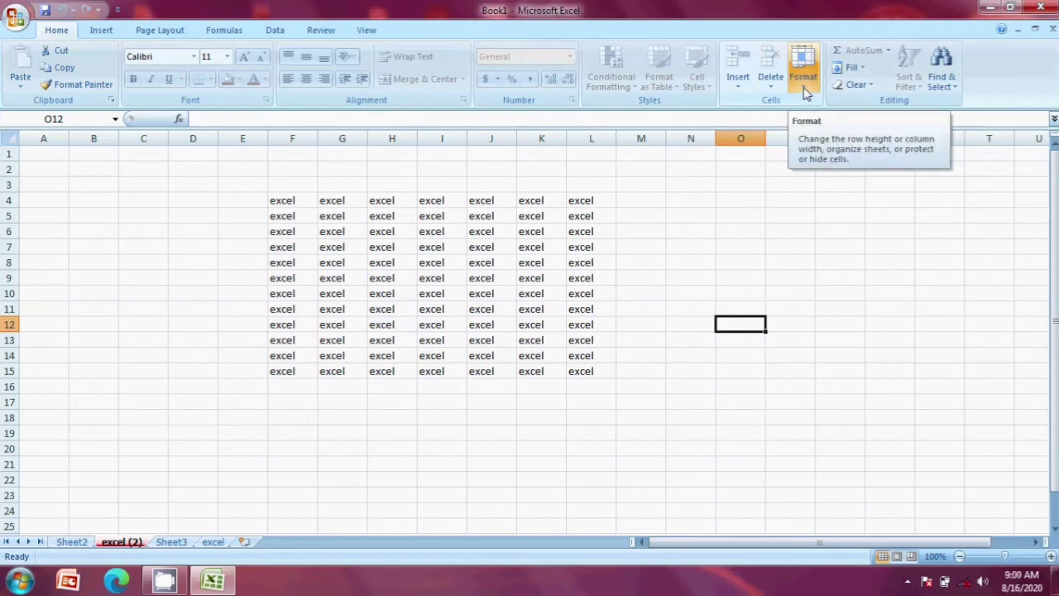
# Step: Unprotect the excel (2) sheet with its password, then select M9 to test editing
pyautogui.click(804, 91)
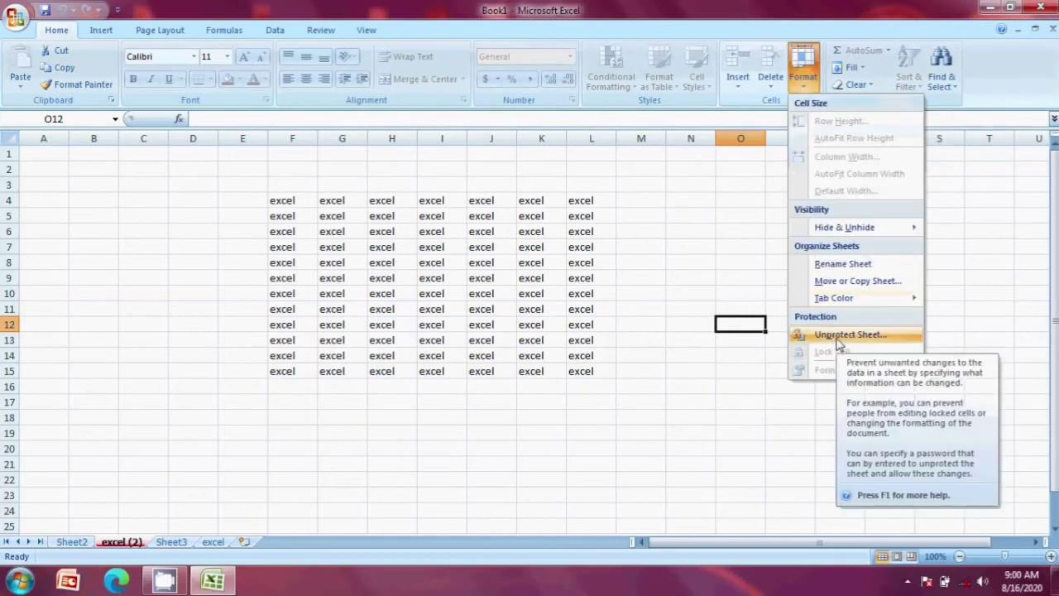
pyautogui.click(837, 339)
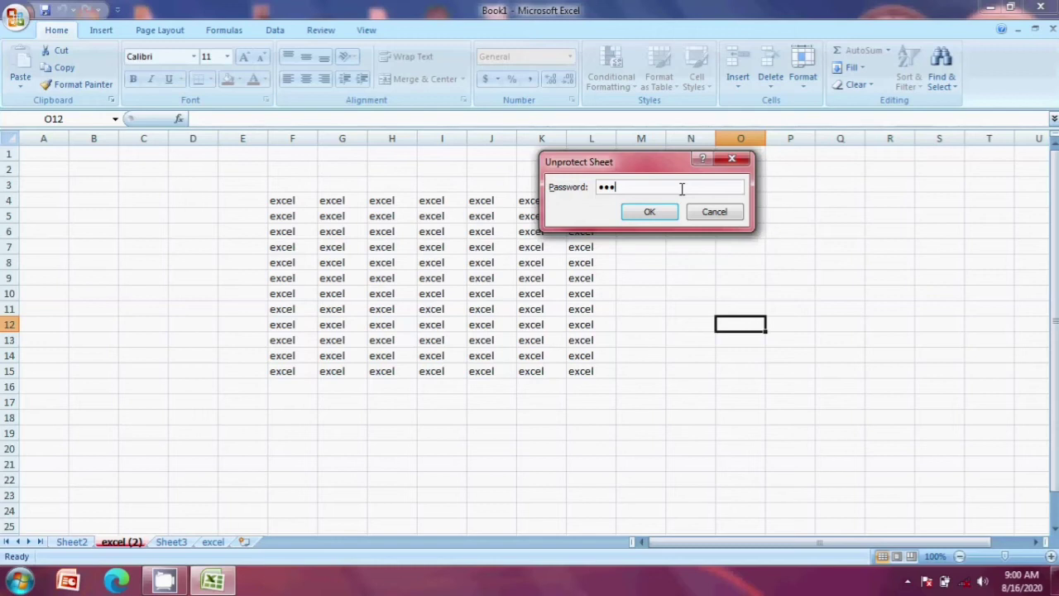
pyautogui.click(651, 213)
pyautogui.click(634, 282)
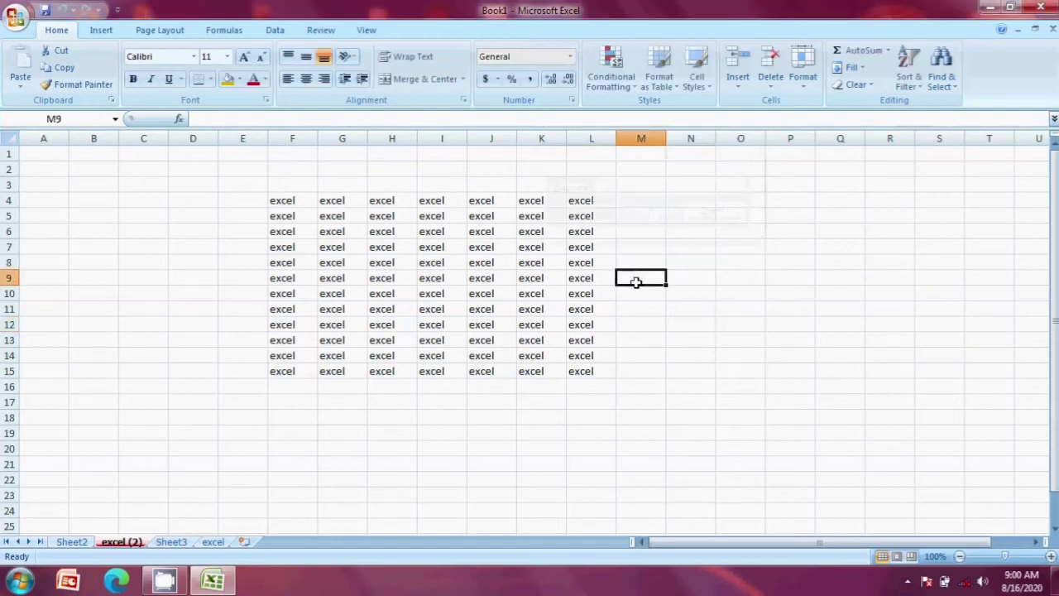
# Step: Enter test text 'hgjhg' in M9 and 'ghjg' in N13 on the unprotected sheet
pyautogui.write('hgjhg')
pyautogui.click(676, 340)
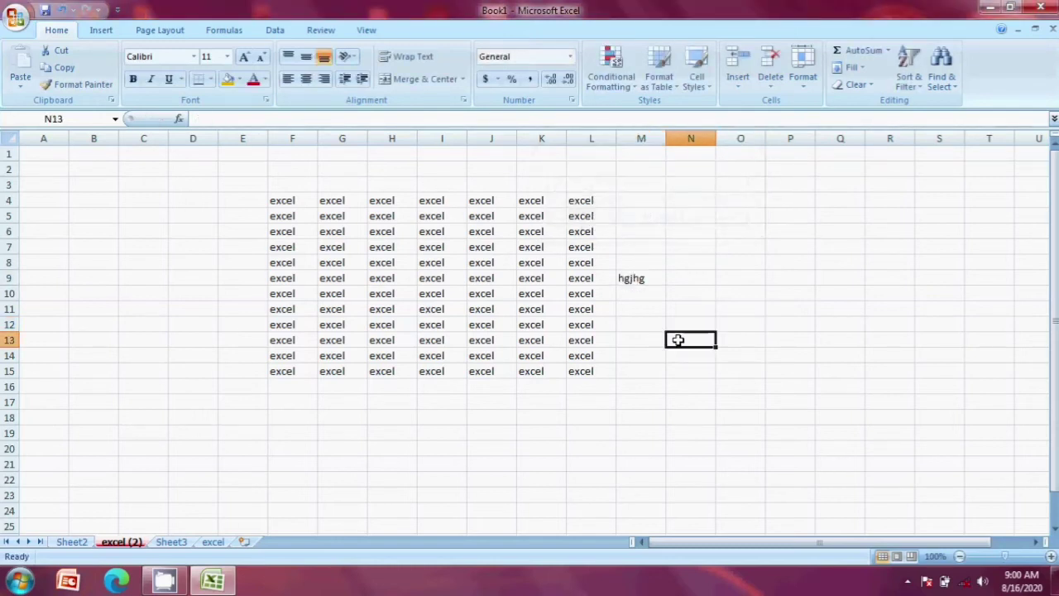
pyautogui.write('ghjg')
pyautogui.click(705, 279)
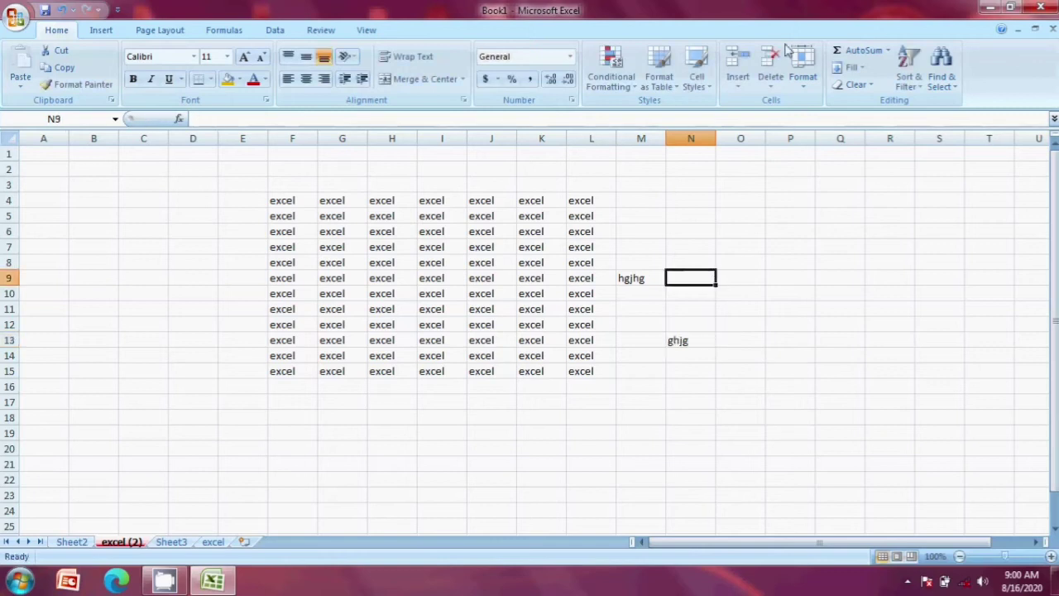
pyautogui.click(803, 73)
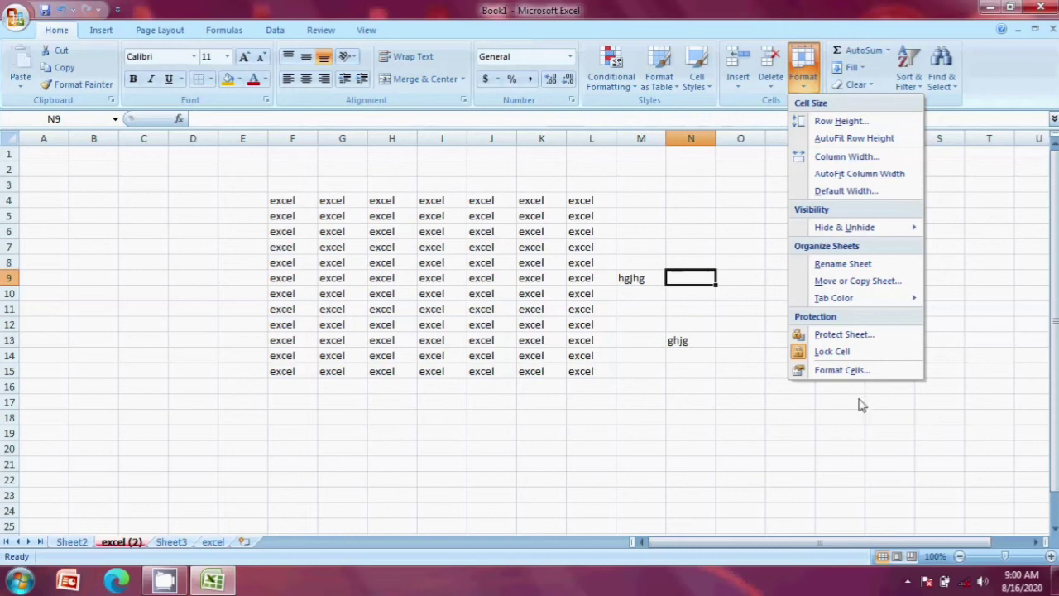
# Step: Select the excel block F4:L15 and unlock its cells via Format > Lock Cell
pyautogui.click(697, 408)
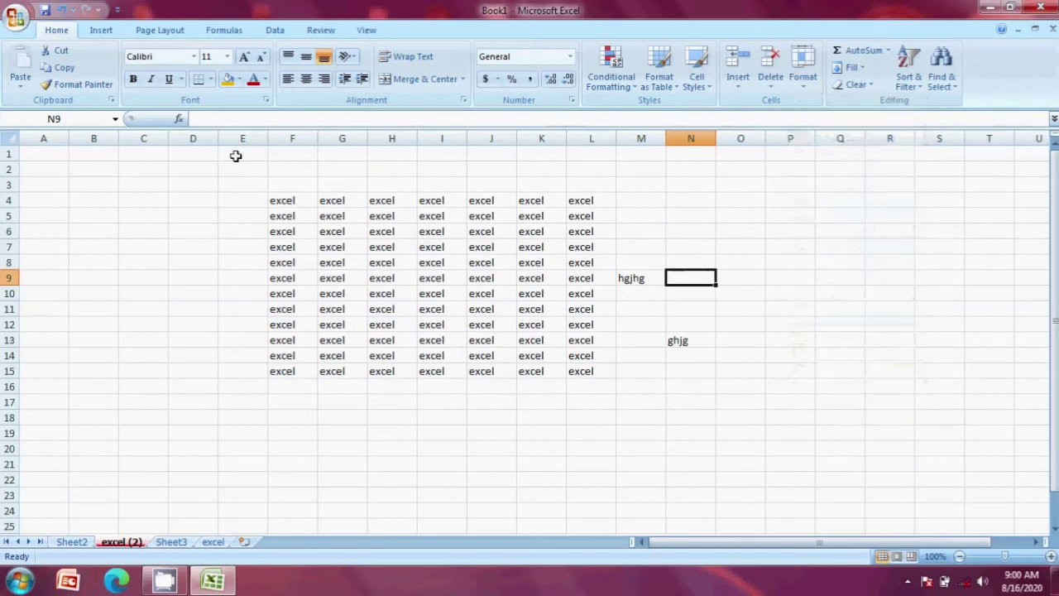
pyautogui.moveTo(273, 200); pyautogui.dragTo(574, 382)
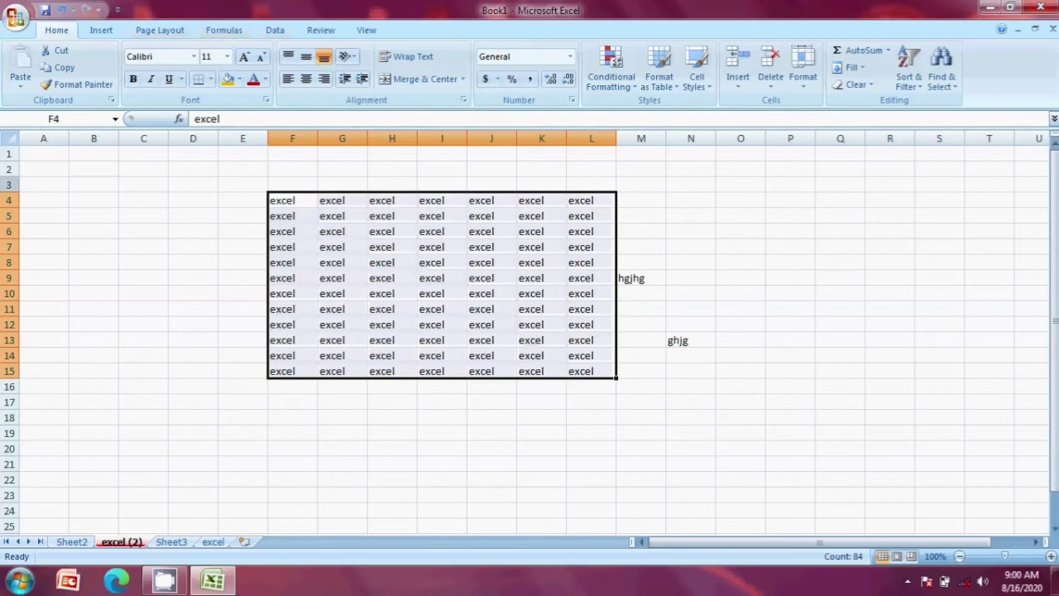
pyautogui.moveTo(902, 401); pyautogui.dragTo(679, 339)
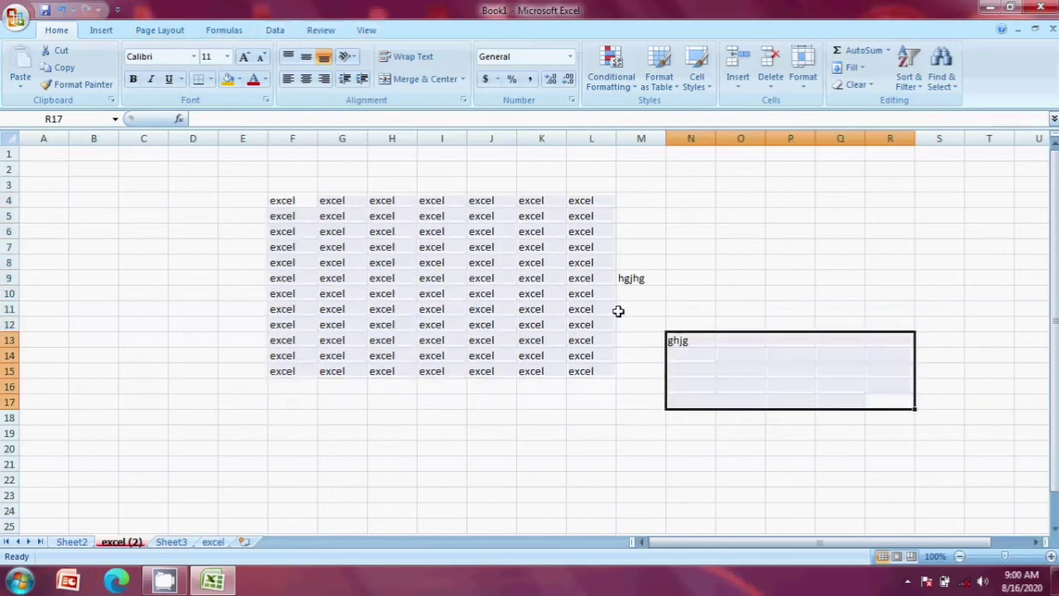
pyautogui.moveTo(282, 200); pyautogui.dragTo(577, 380)
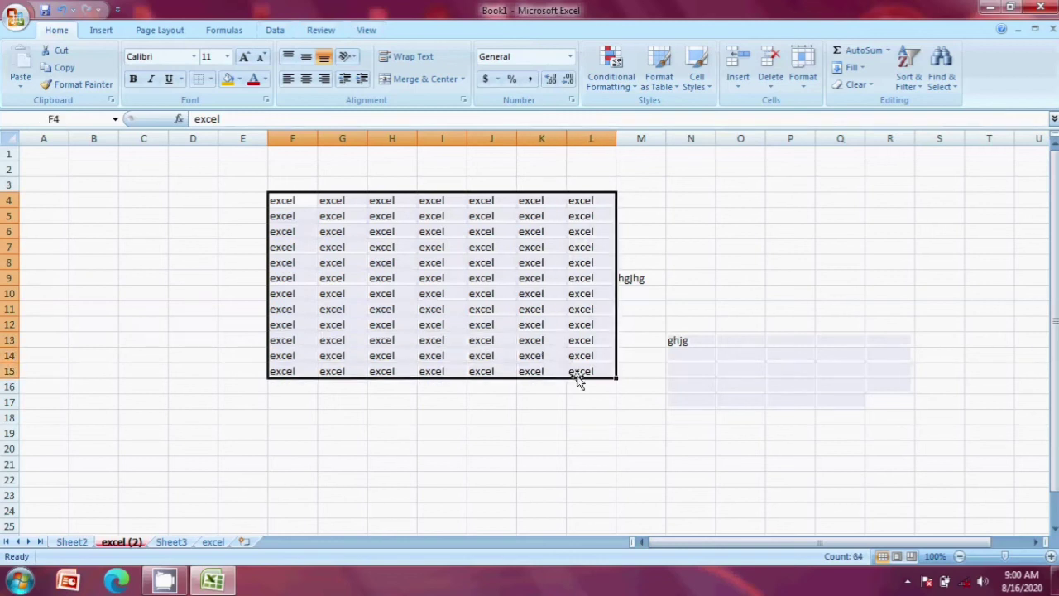
pyautogui.click(802, 71)
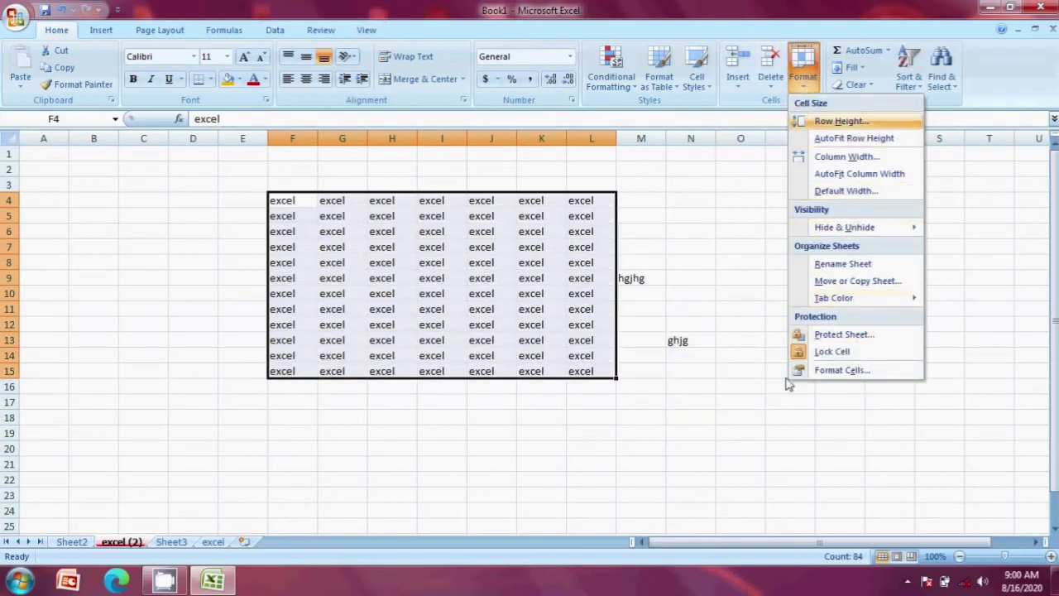
pyautogui.click(832, 354)
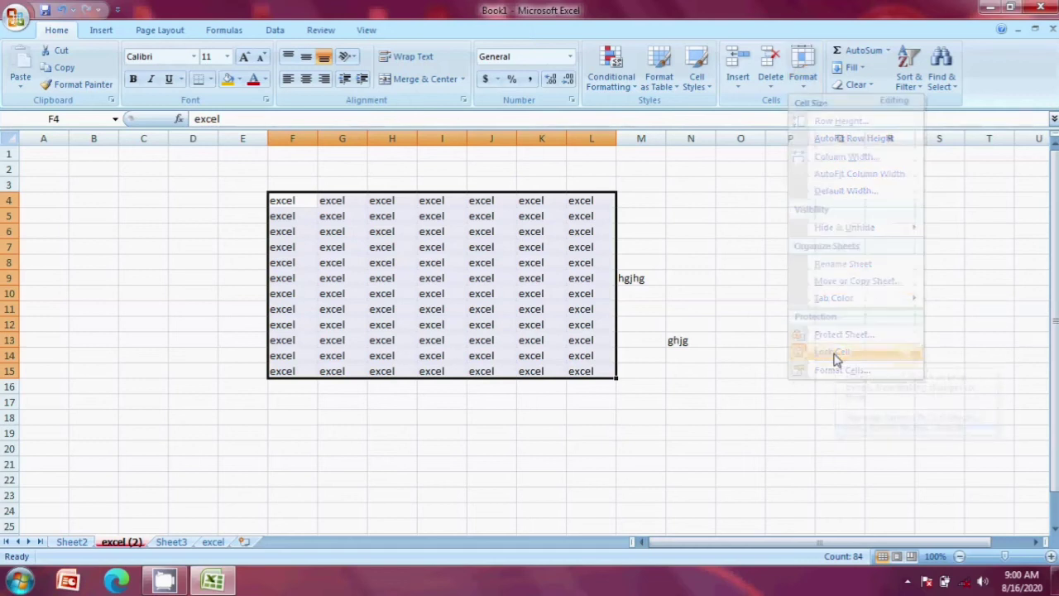
# Step: Recheck the lock state of F4:L15, then start Protect Sheet with a password
pyautogui.click(803, 70)
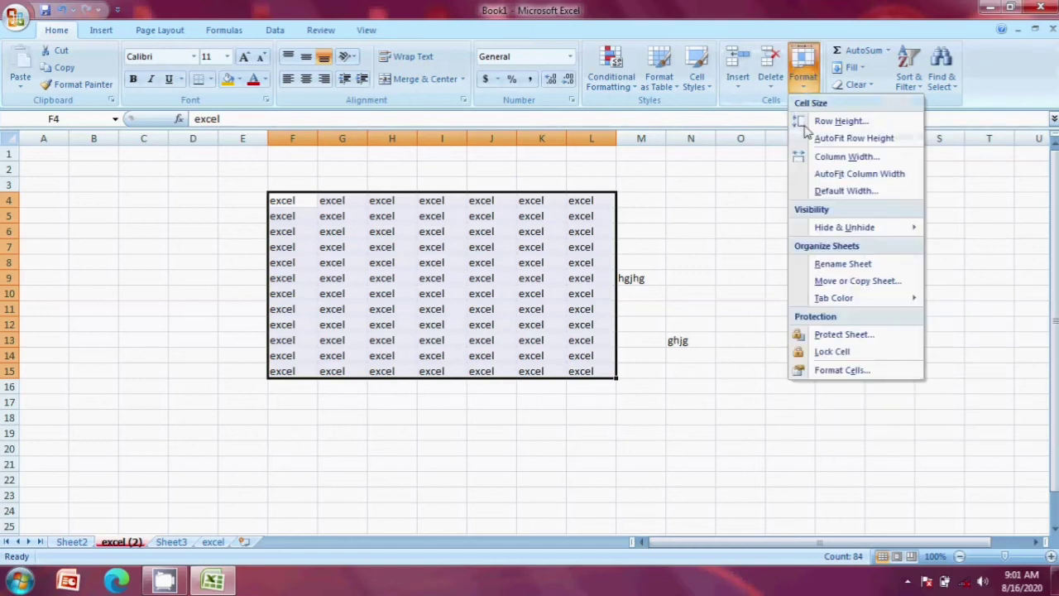
pyautogui.click(838, 354)
pyautogui.click(802, 78)
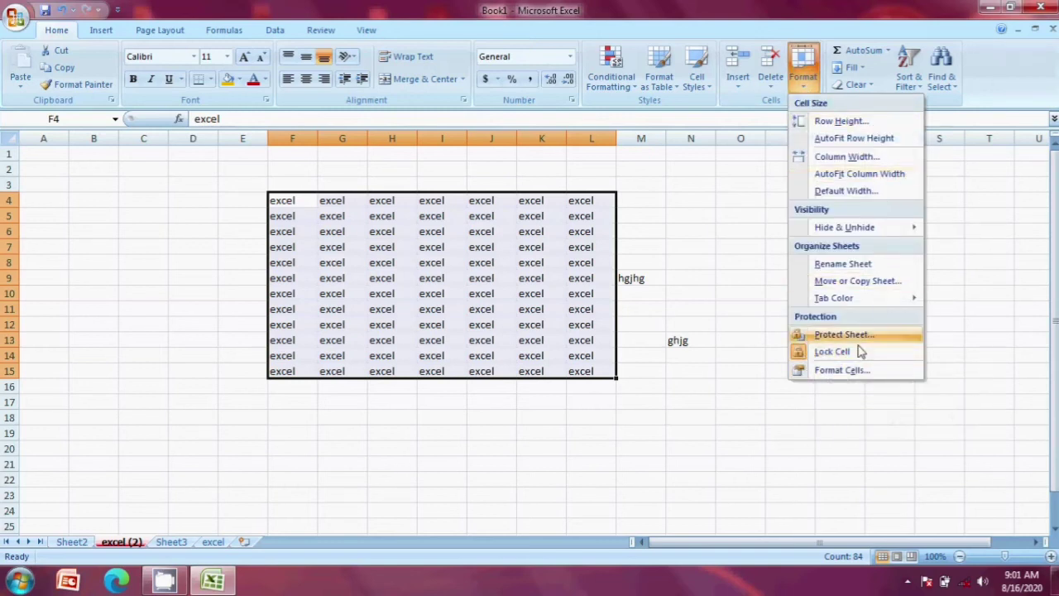
pyautogui.click(837, 351)
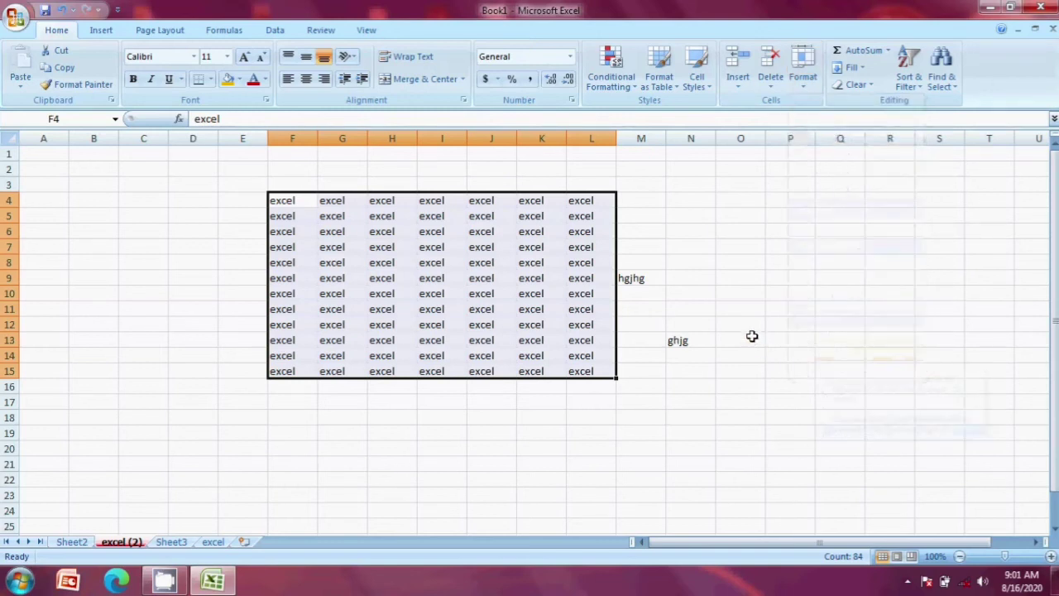
pyautogui.click(801, 76)
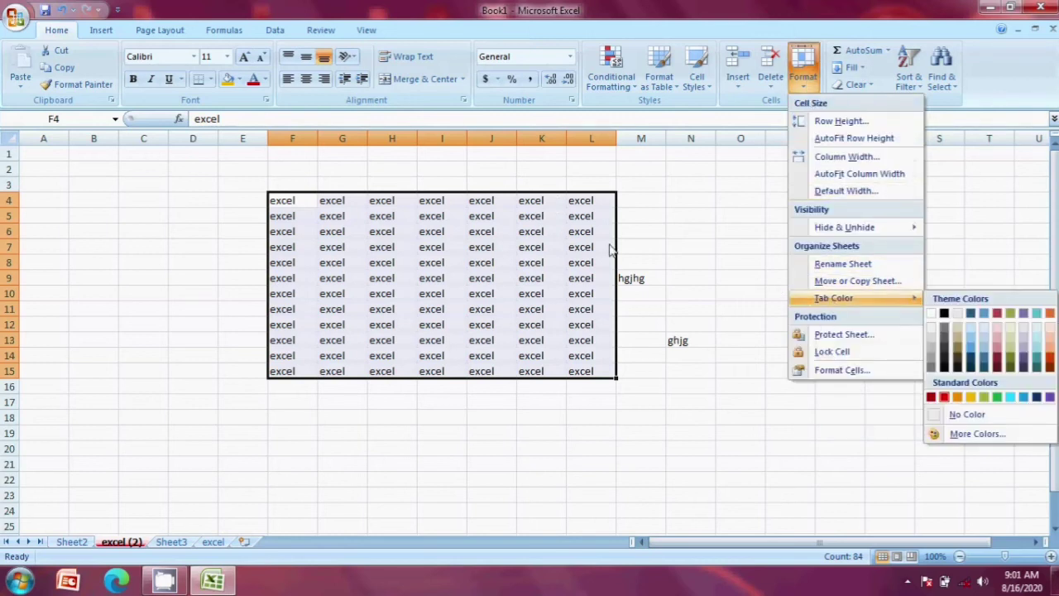
pyautogui.click(803, 74)
pyautogui.click(802, 75)
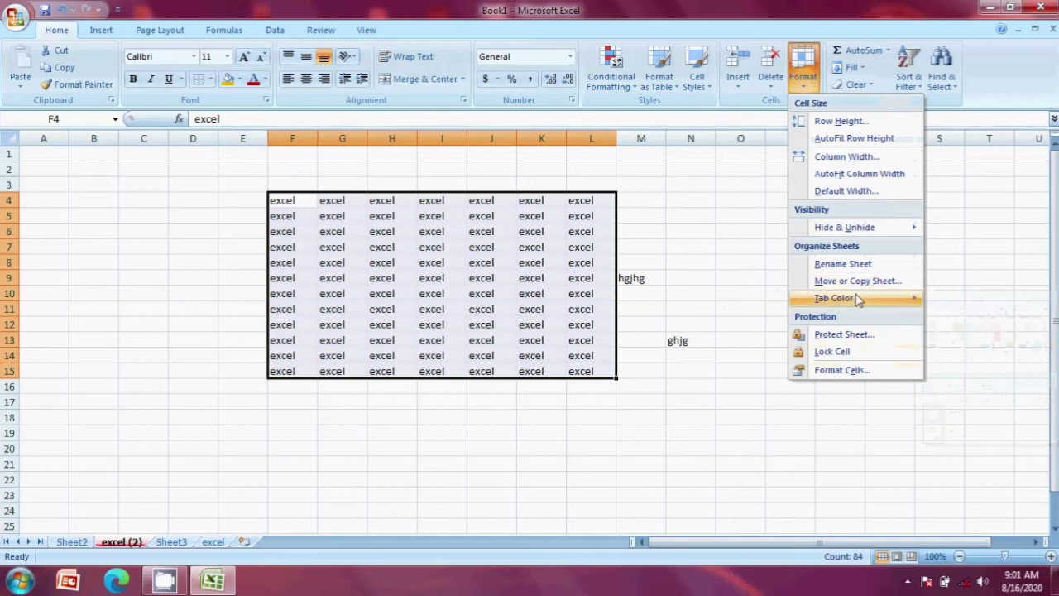
pyautogui.click(844, 334)
pyautogui.moveTo(652, 75); pyautogui.dragTo(814, 87)
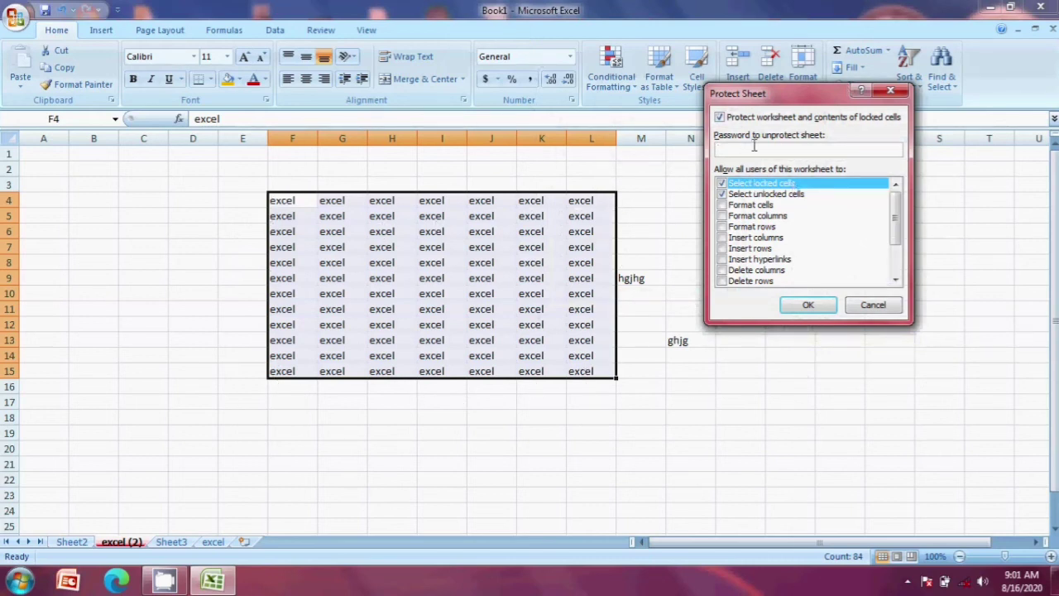
# Step: Confirm the protection password and verify locked cell O8 refuses edits
pyautogui.click(807, 304)
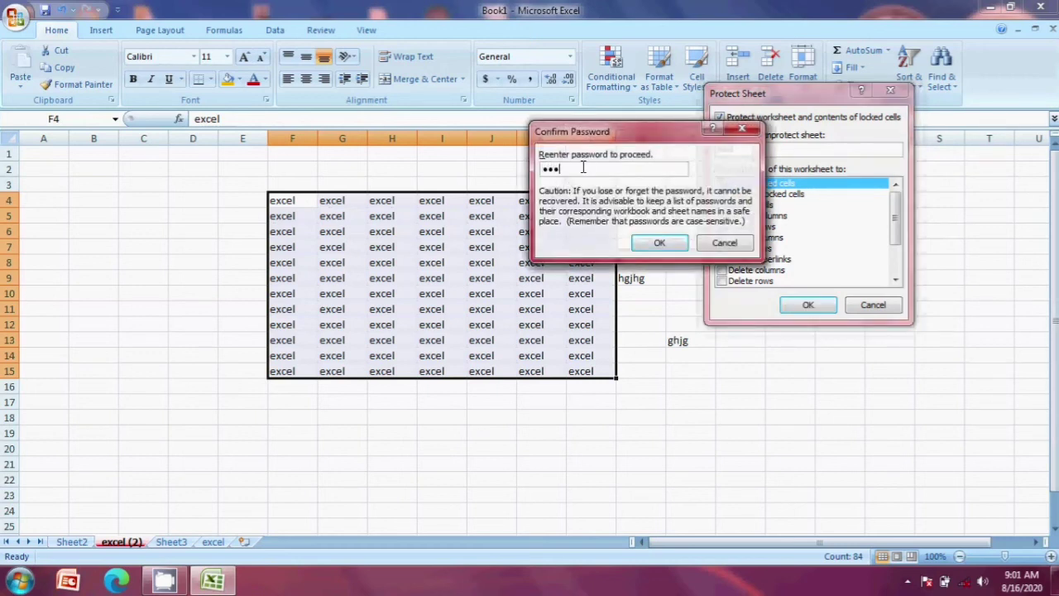
pyautogui.click(659, 242)
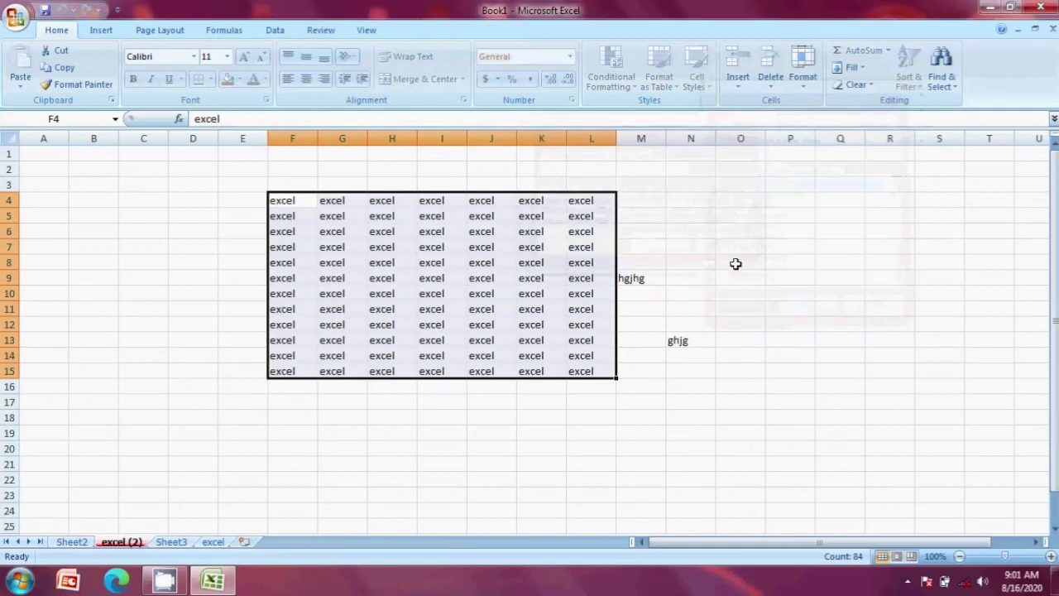
pyautogui.click(738, 262)
pyautogui.doubleClick(742, 265)
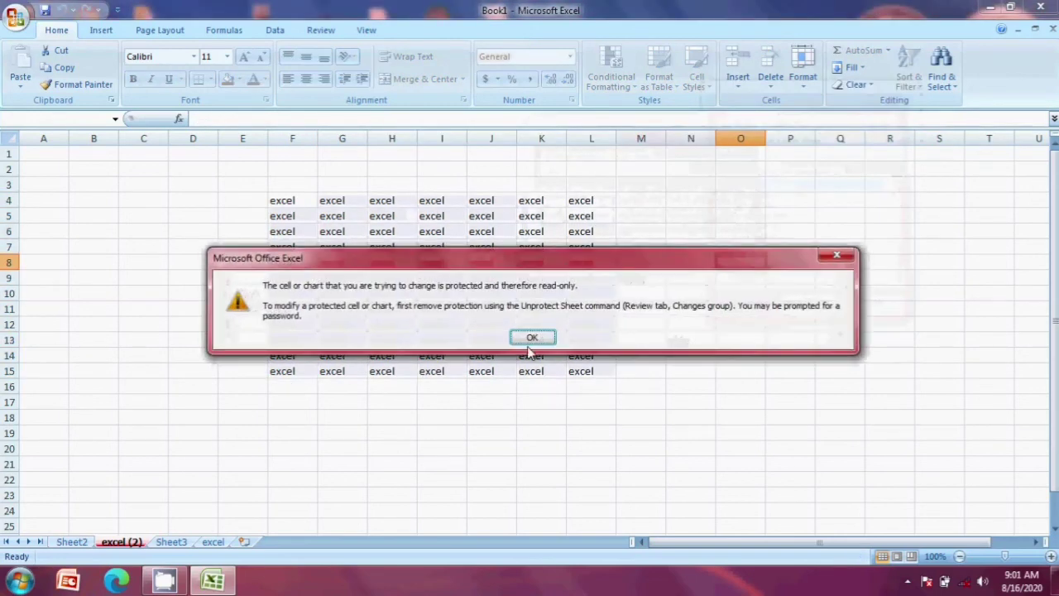
pyautogui.click(532, 337)
# Step: Edit the unlocked cells: bn in F4, jgh in F5, hjgh in I6, bnbn in I7
pyautogui.click(288, 203)
pyautogui.write('bn')
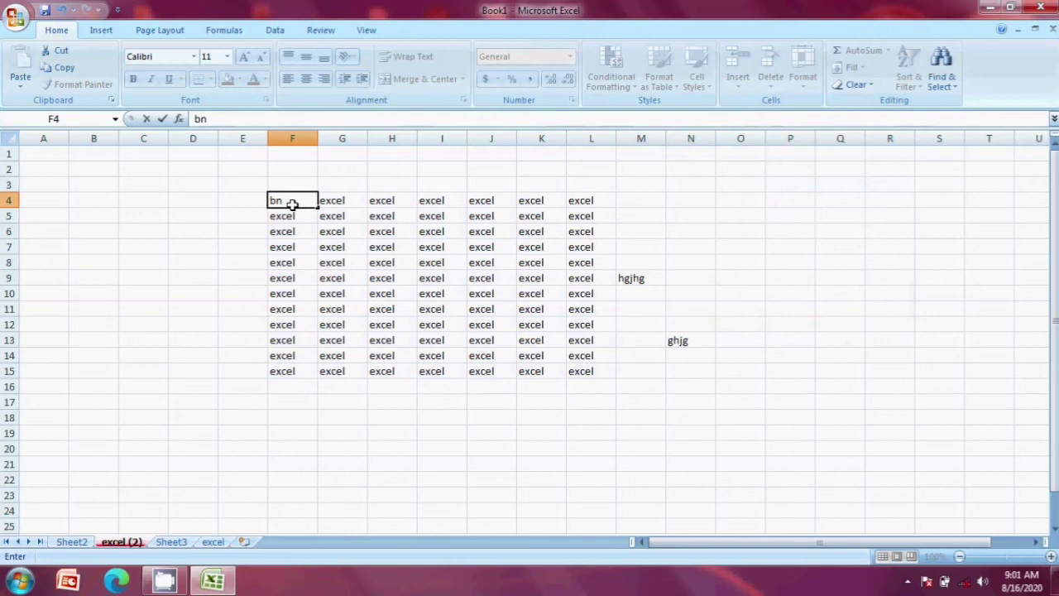
pyautogui.press('Return')
pyautogui.write('jgh')
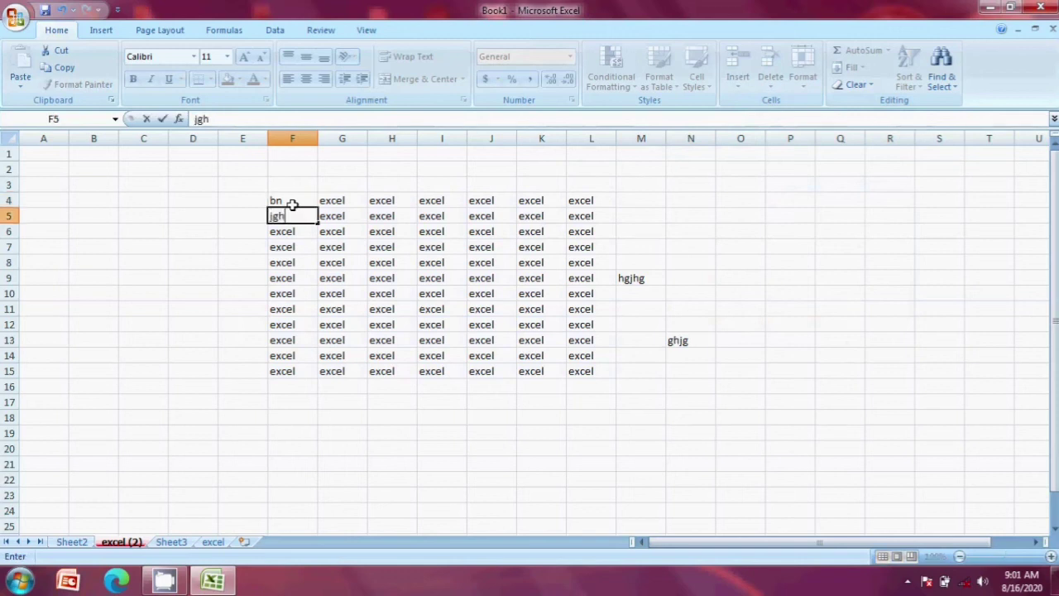
pyautogui.press('Return')
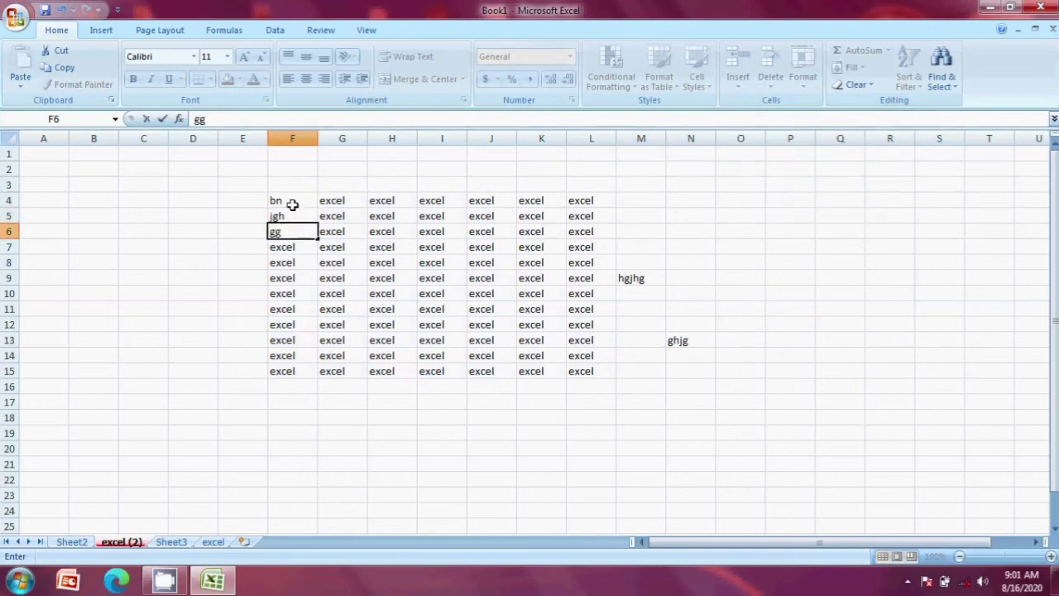
pyautogui.press('Right')
pyautogui.press('Right')
pyautogui.press('Right')
pyautogui.write('hjgh')
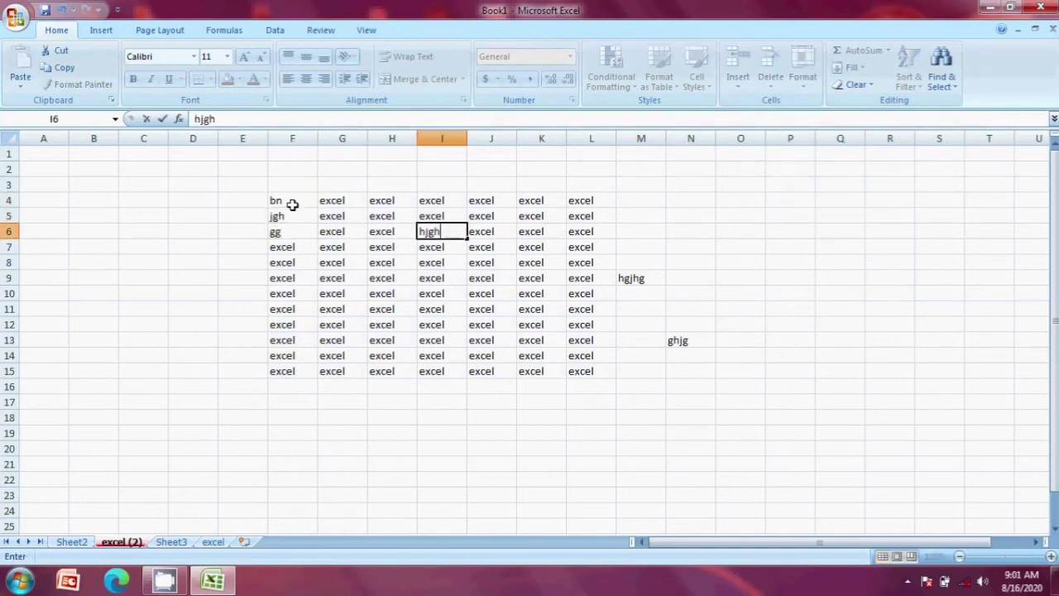
pyautogui.press('Return')
pyautogui.write('bnbn')
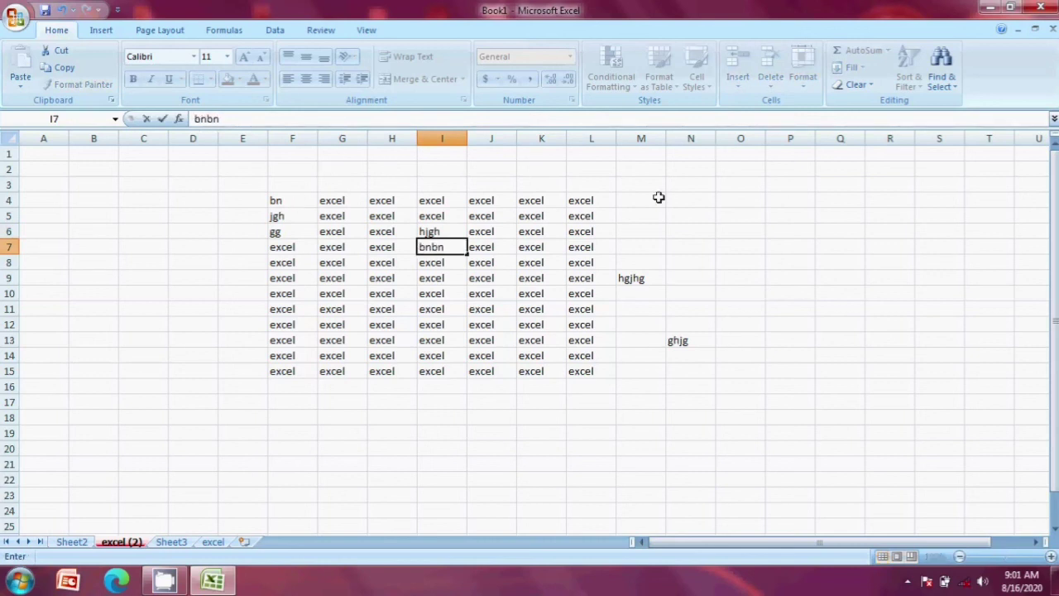
pyautogui.click(654, 215)
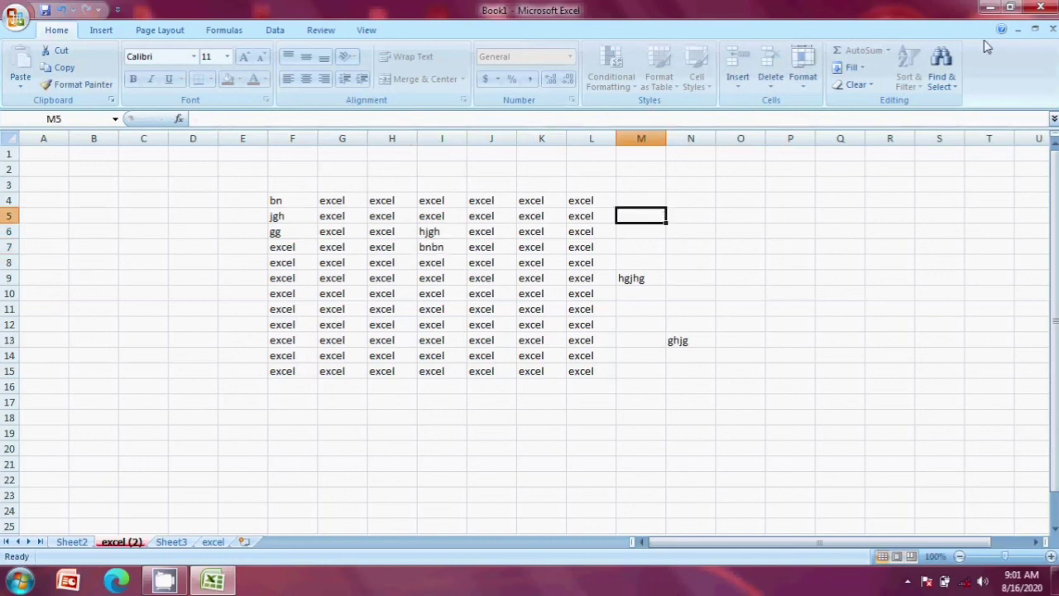
# Step: Unprotect the excel (2) sheet by entering its password
pyautogui.click(804, 80)
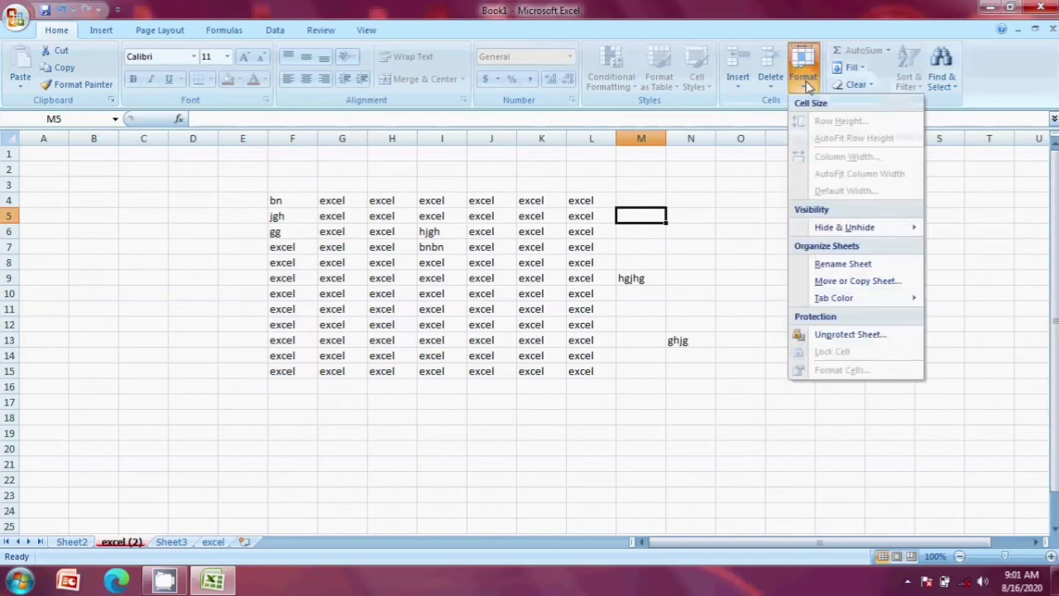
pyautogui.click(856, 335)
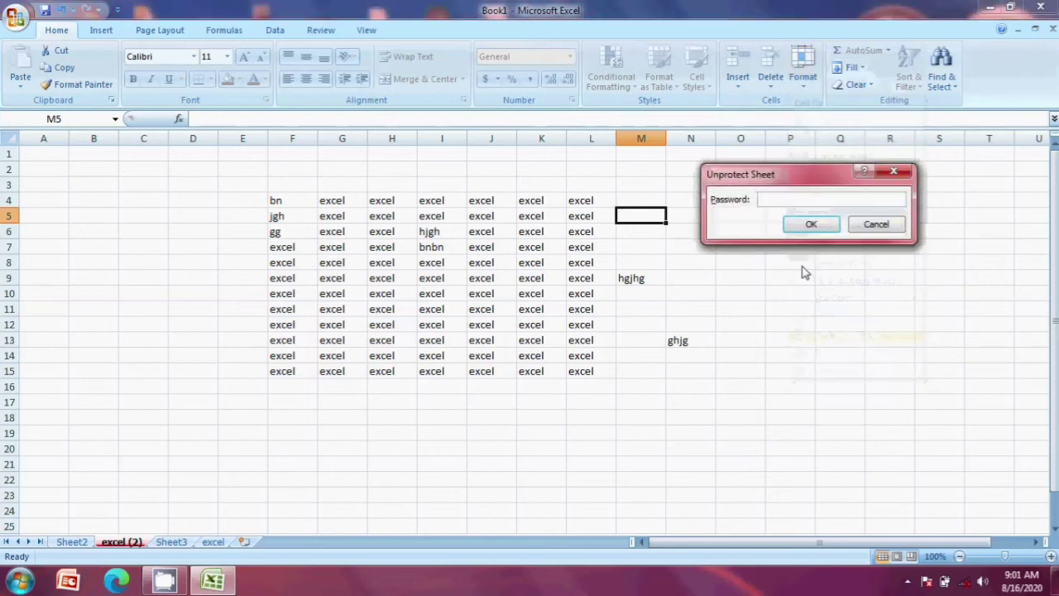
pyautogui.write('123')
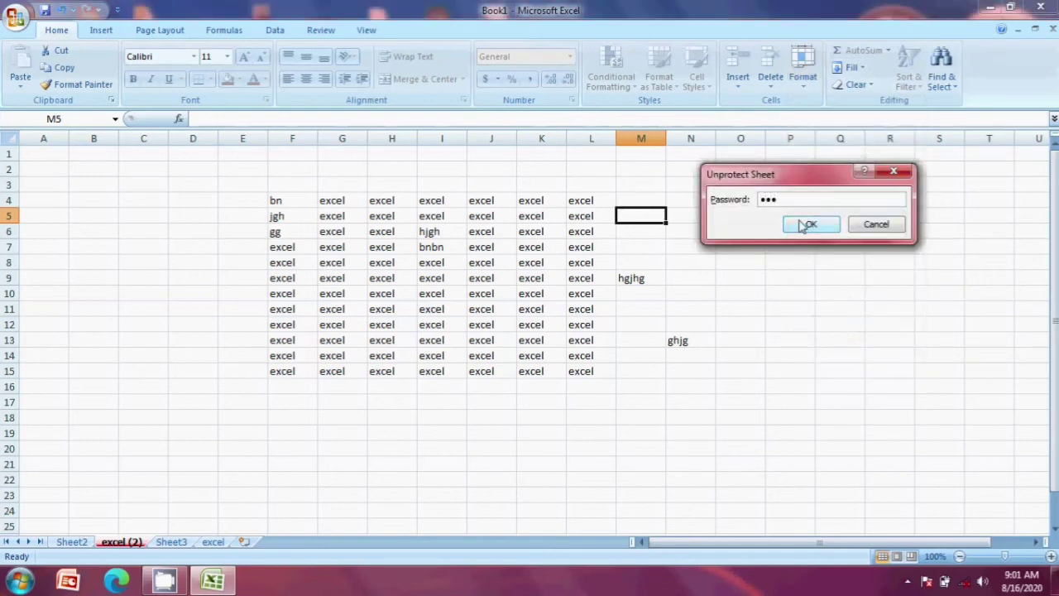
pyautogui.click(809, 224)
# Step: Select the F4:L15 block and bring up its locking options
pyautogui.moveTo(282, 200); pyautogui.dragTo(579, 368)
pyautogui.click(417, 261)
pyautogui.click(803, 79)
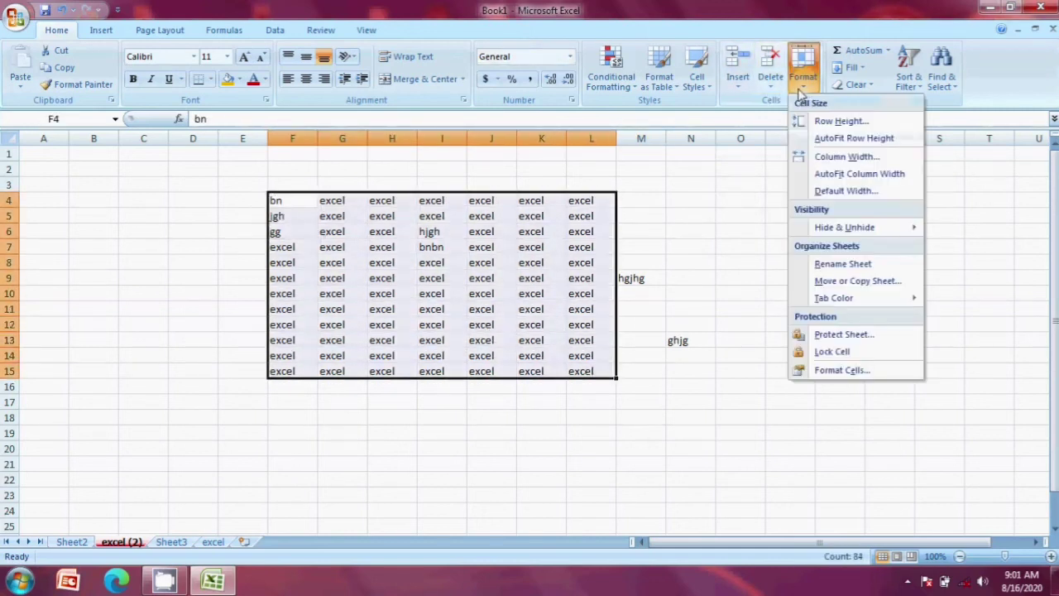
# Step: Re-lock cells F4:L15 via Lock Cell, then reselect the block and confirm the lock
pyautogui.click(848, 353)
pyautogui.click(740, 308)
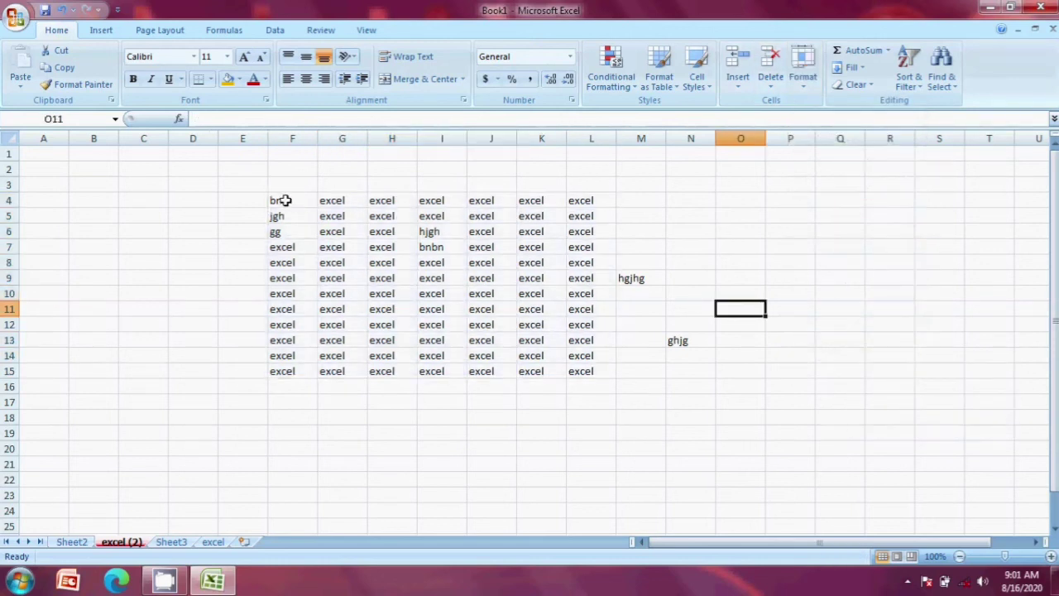
pyautogui.moveTo(281, 200); pyautogui.dragTo(582, 366)
pyautogui.click(582, 368)
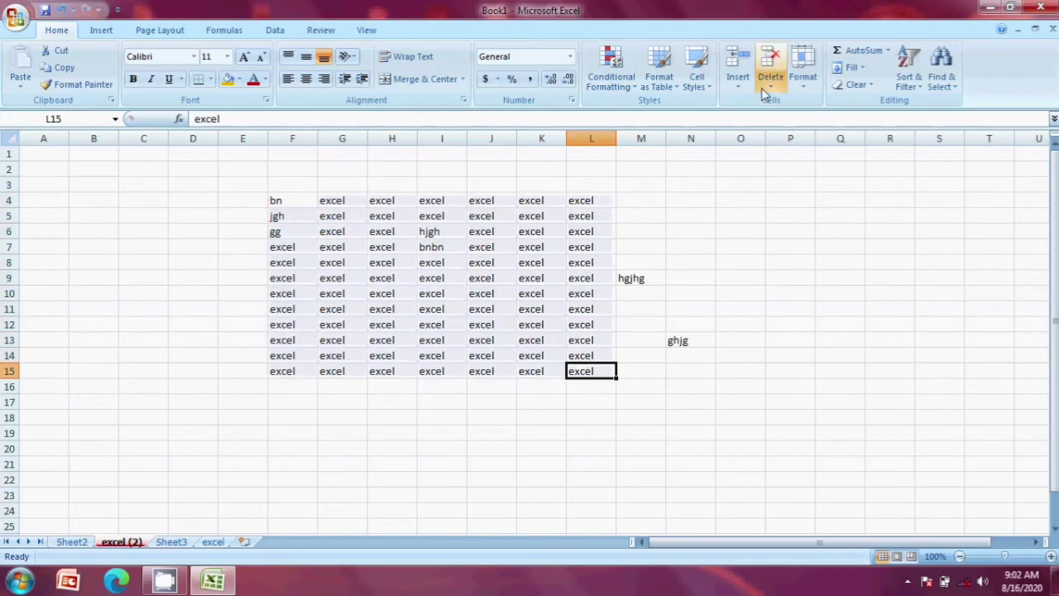
pyautogui.click(803, 78)
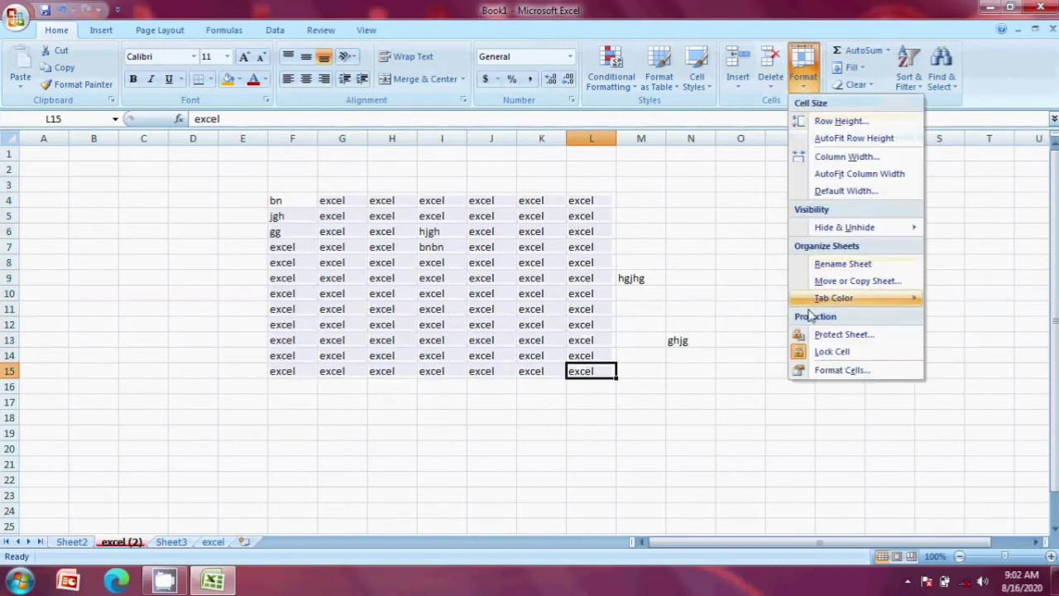
pyautogui.click(732, 267)
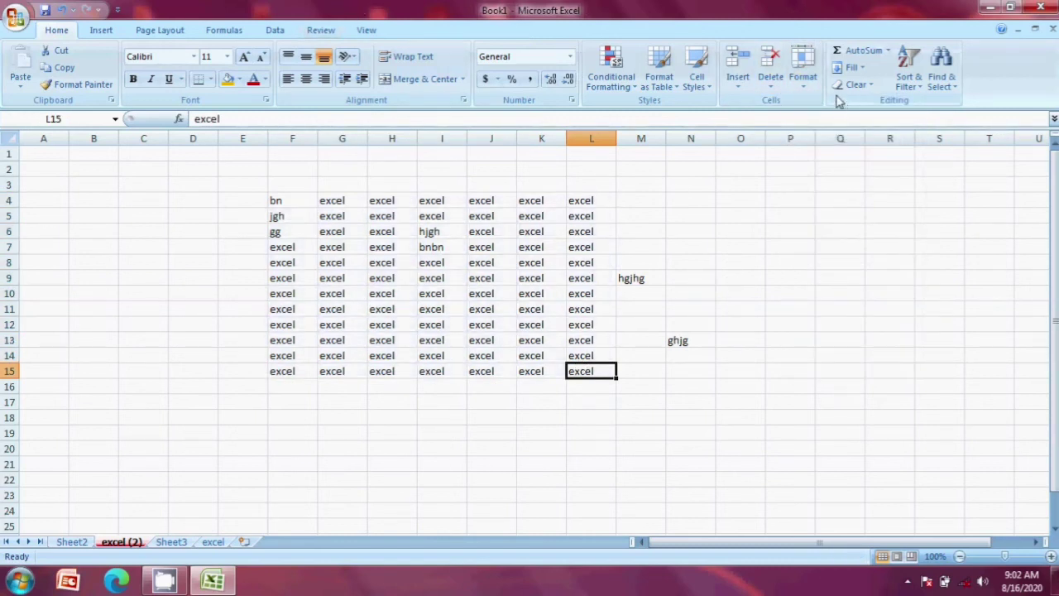